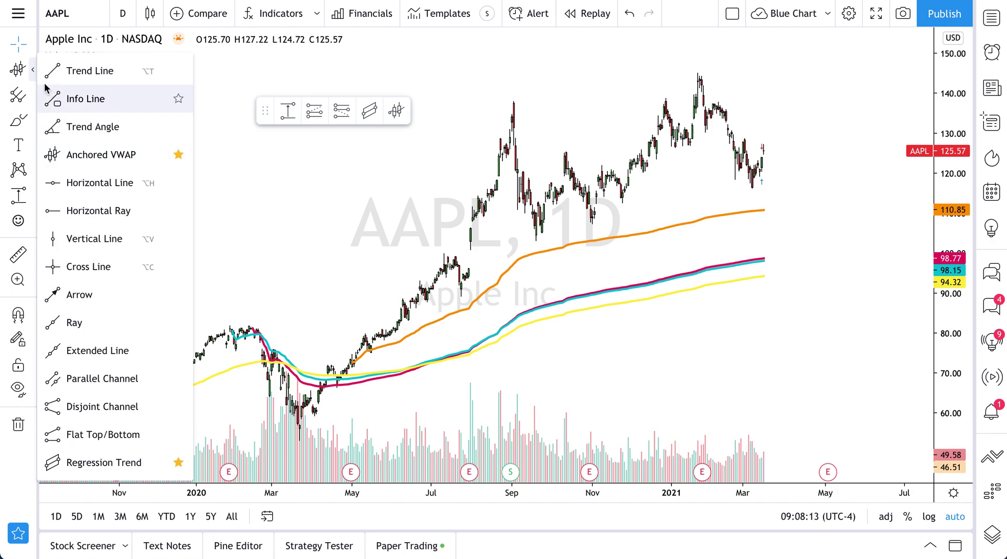
Re-mark Anchored VWAP as a favourite among the trend line tools and activate it as the drawing tool.
{"action": "left_click", "coordinate": [32, 70]}
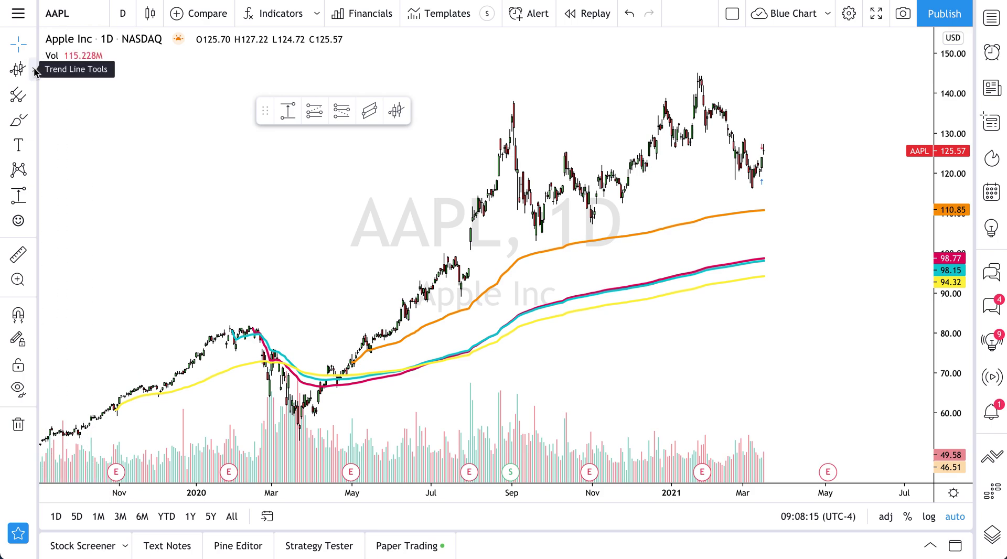
{"action": "left_click", "coordinate": [33, 70]}
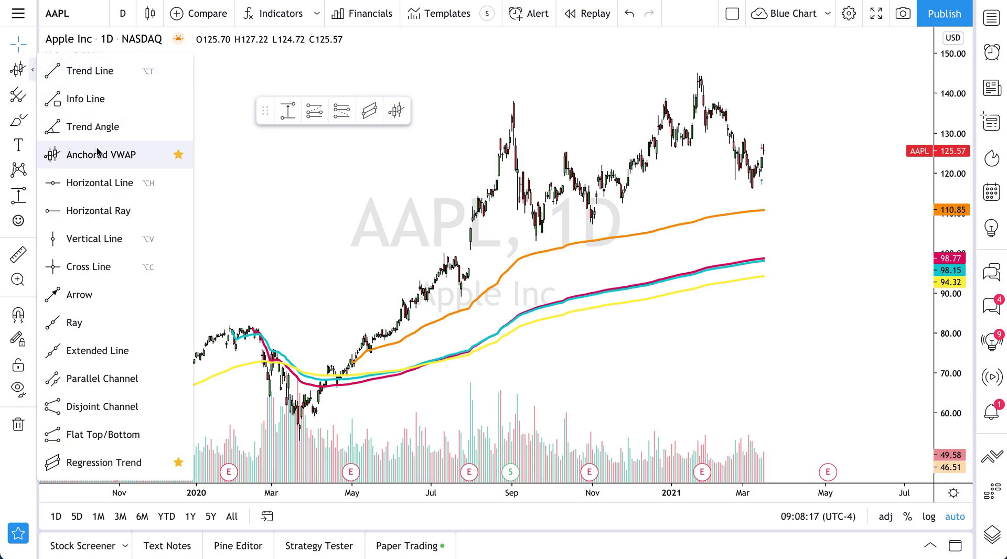
{"action": "left_click", "coordinate": [179, 159]}
{"action": "left_click", "coordinate": [179, 156]}
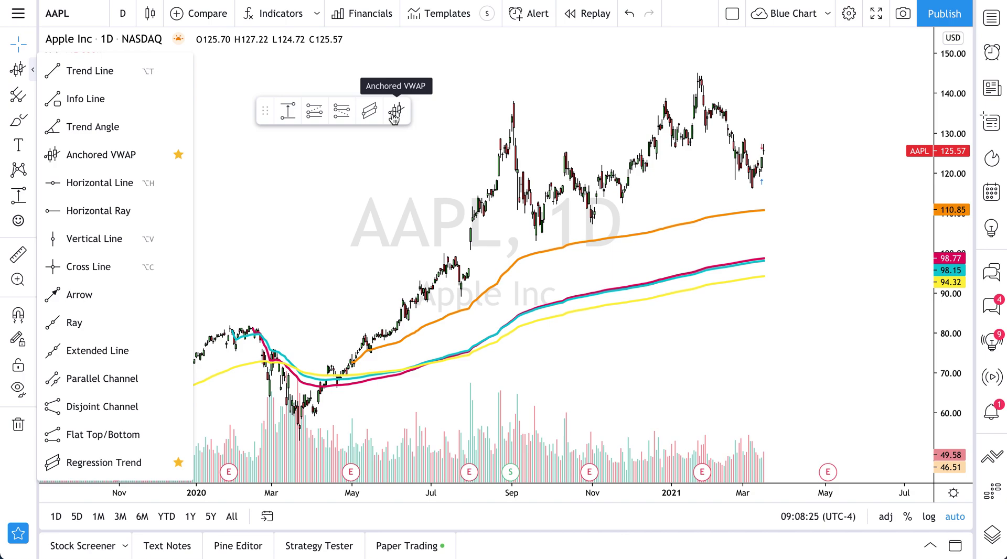
{"action": "left_click", "coordinate": [97, 156]}
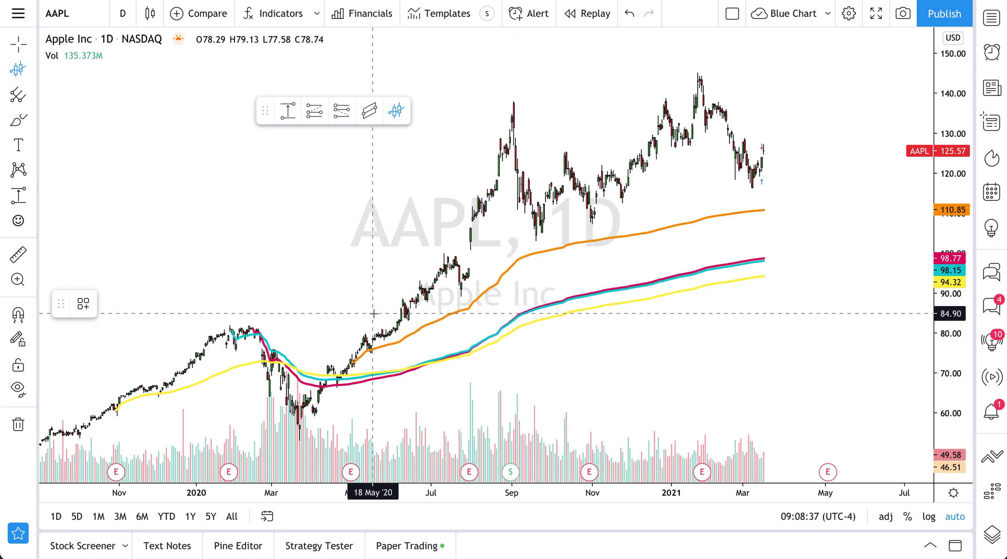
Delete the orange, cyan, yellow and magenta anchored VWAP lines from the AAPL daily chart.
{"action": "scroll", "coordinate": [373, 314], "scroll_direction": "down", "scroll_amount": 3}
{"action": "scroll", "coordinate": [373, 313], "scroll_direction": "up", "scroll_amount": 5}
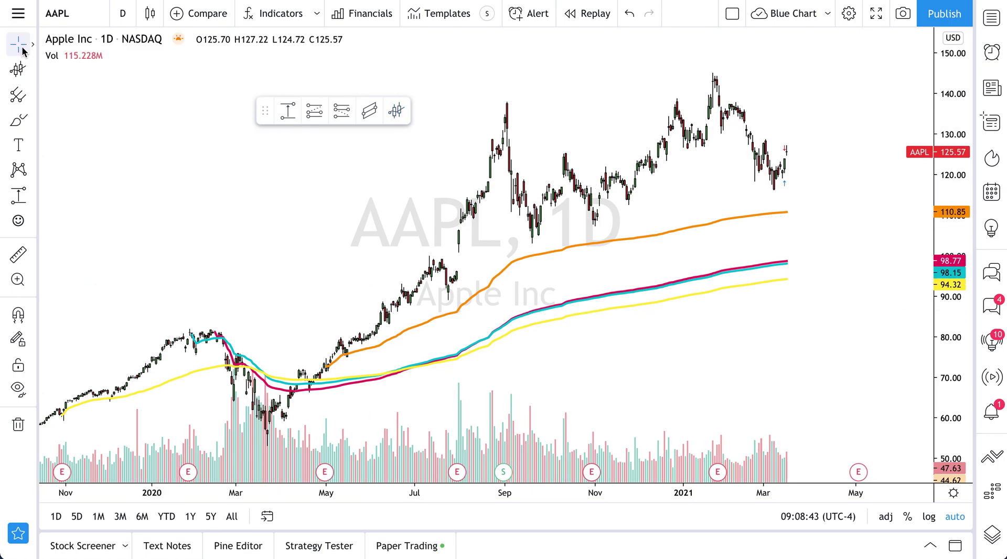
{"action": "left_click", "coordinate": [455, 314]}
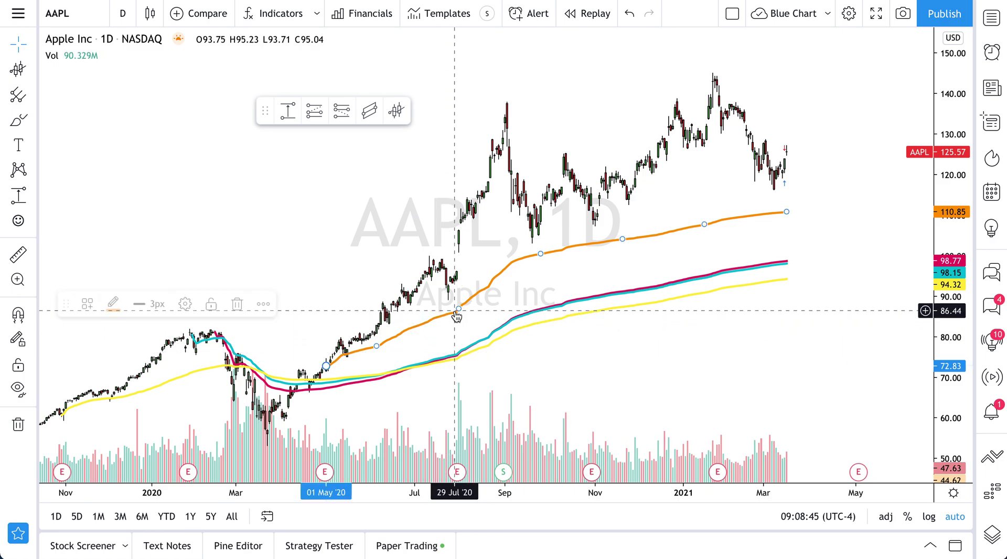
{"action": "key", "text": "Delete"}
{"action": "left_click", "coordinate": [540, 313]}
{"action": "key", "text": "Delete"}
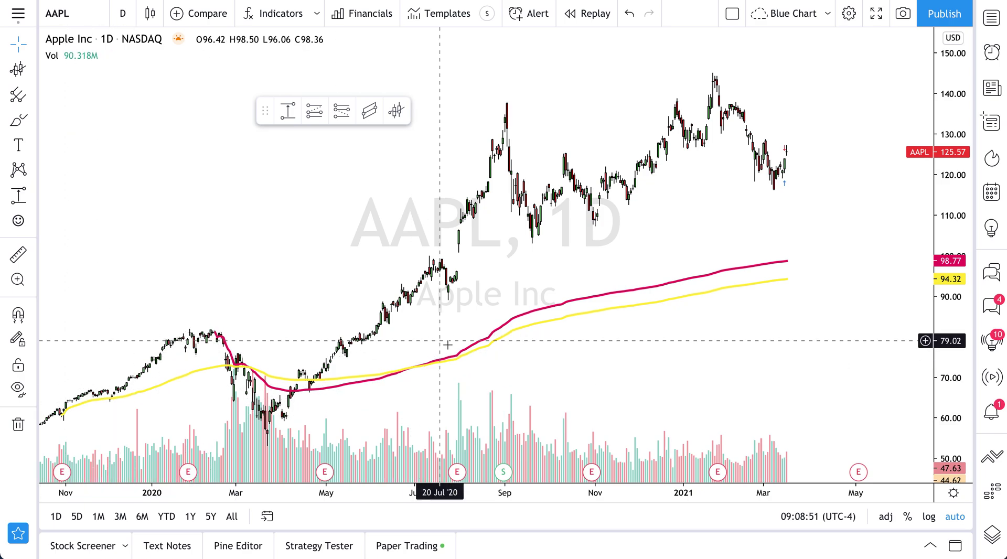
{"action": "left_click", "coordinate": [519, 329]}
{"action": "key", "text": "Delete"}
{"action": "left_click", "coordinate": [522, 318]}
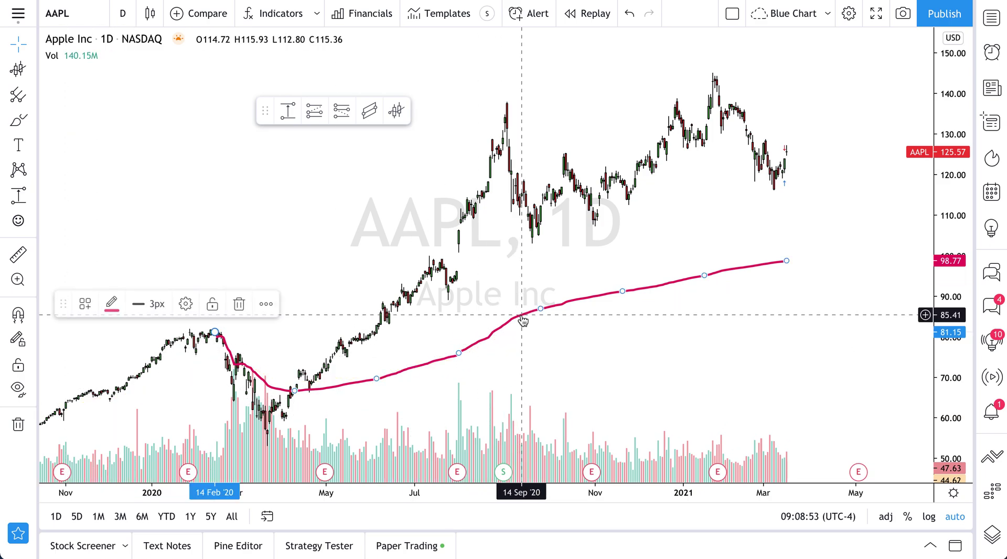
{"action": "key", "text": "Delete"}
Search the indicators for "moving" and add the built-in Moving Average to the AAPL chart.
{"action": "scroll", "coordinate": [368, 304], "scroll_direction": "up", "scroll_amount": 3}
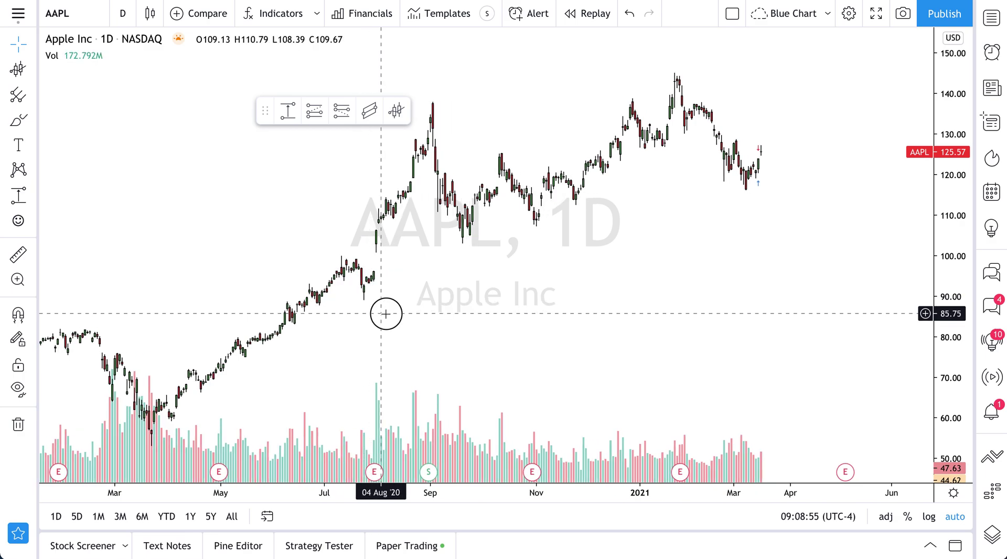
{"action": "left_click_drag", "start_coordinate": [382, 314], "coordinate": [447, 325]}
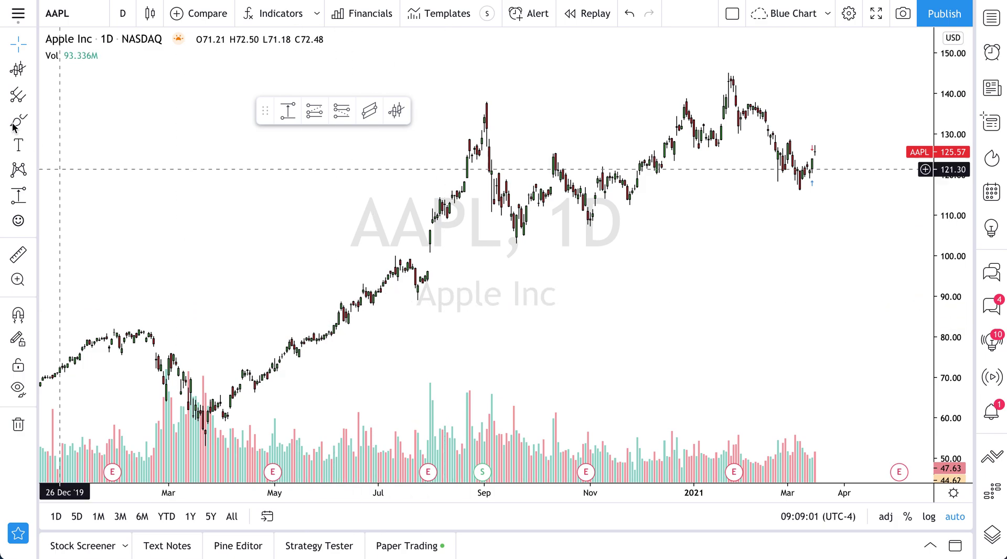
{"action": "key", "text": "slash"}
{"action": "type", "text": "moving"}
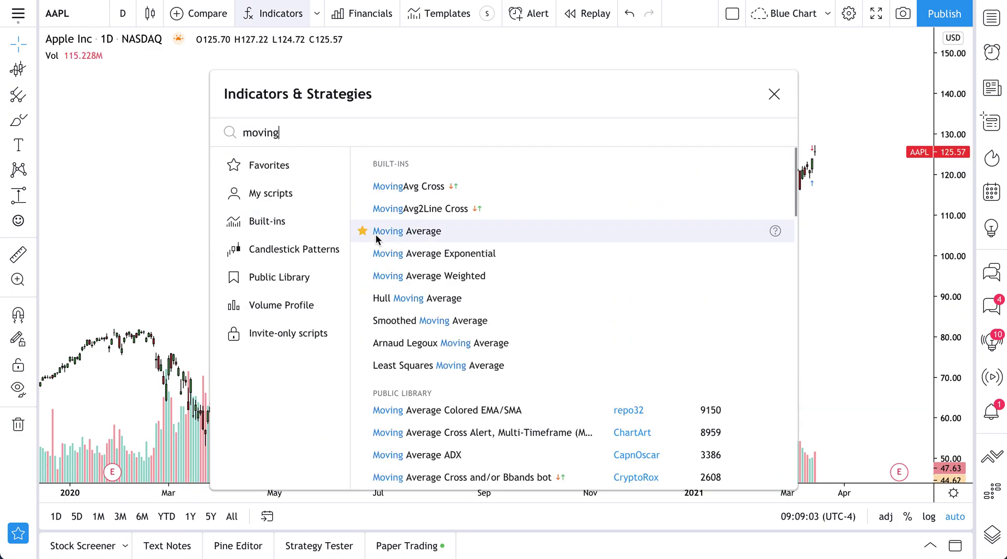
{"action": "left_click", "coordinate": [774, 94]}
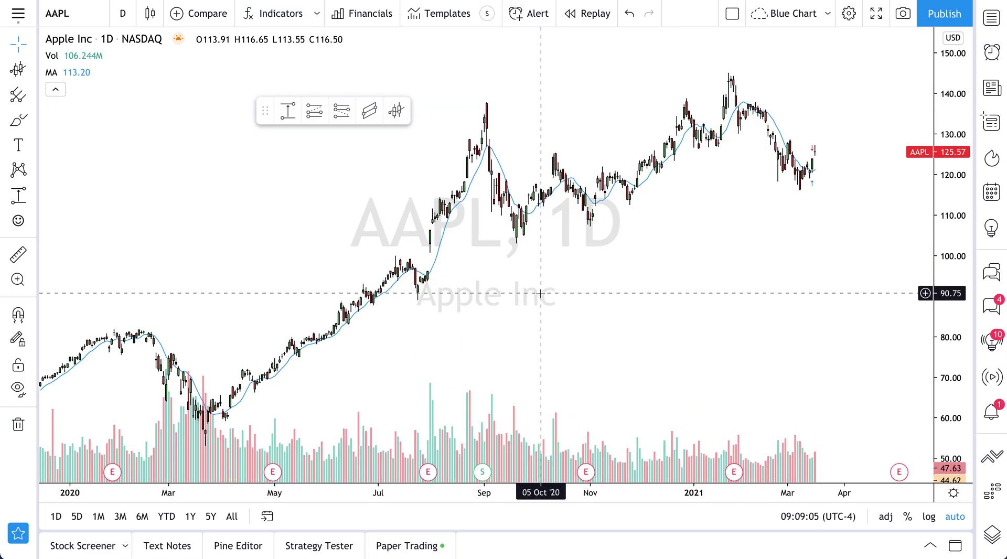
Set the moving average's length to 50.
{"action": "double_click", "coordinate": [441, 234]}
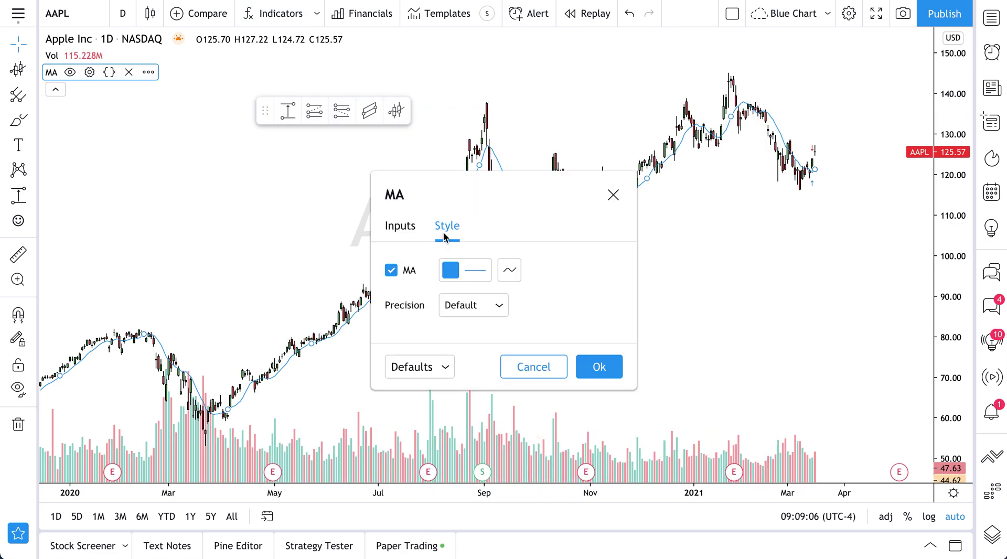
{"action": "left_click", "coordinate": [404, 225]}
{"action": "left_click", "coordinate": [442, 302]}
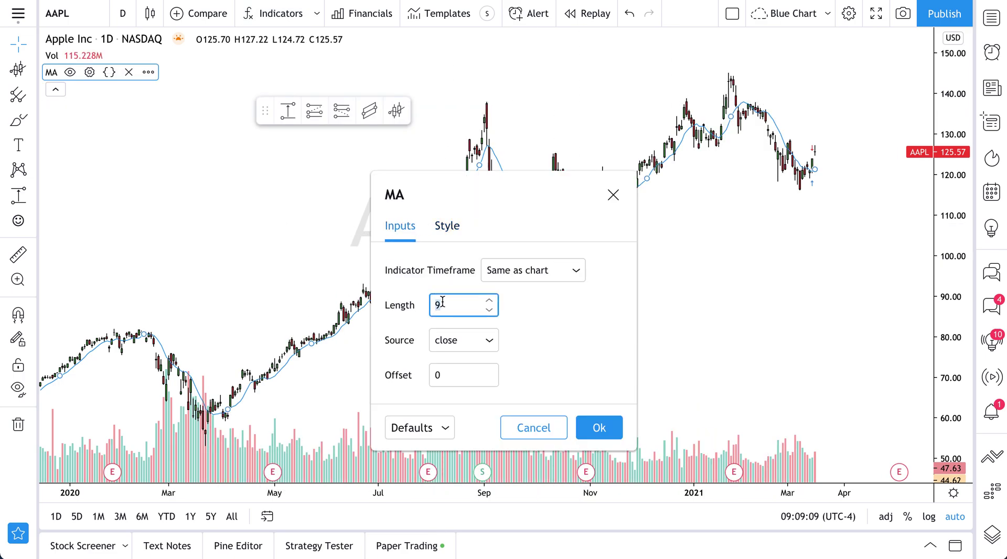
{"action": "left_click", "coordinate": [599, 428]}
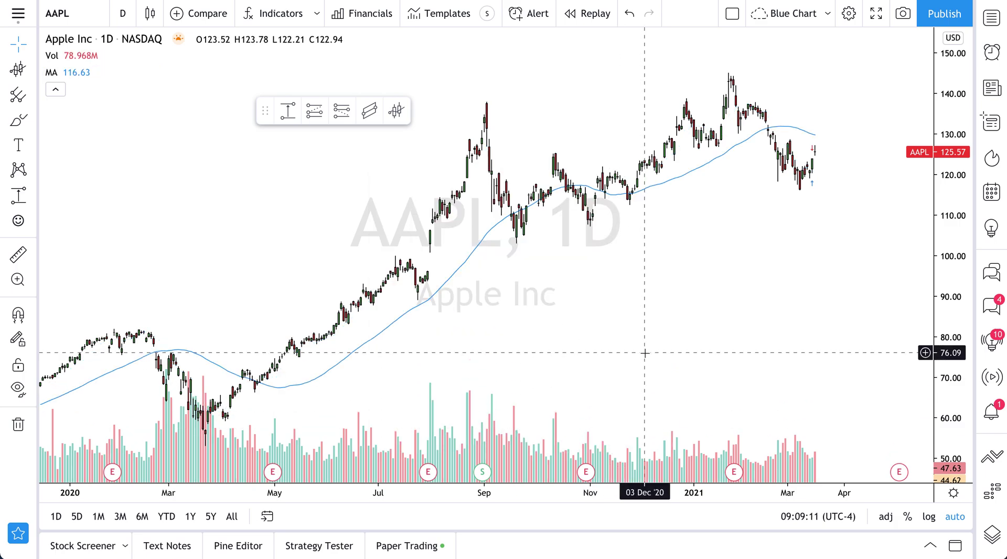
Set the moving average line's thickness to the second-thinnest option.
{"action": "left_click", "coordinate": [693, 173]}
{"action": "double_click", "coordinate": [694, 173]}
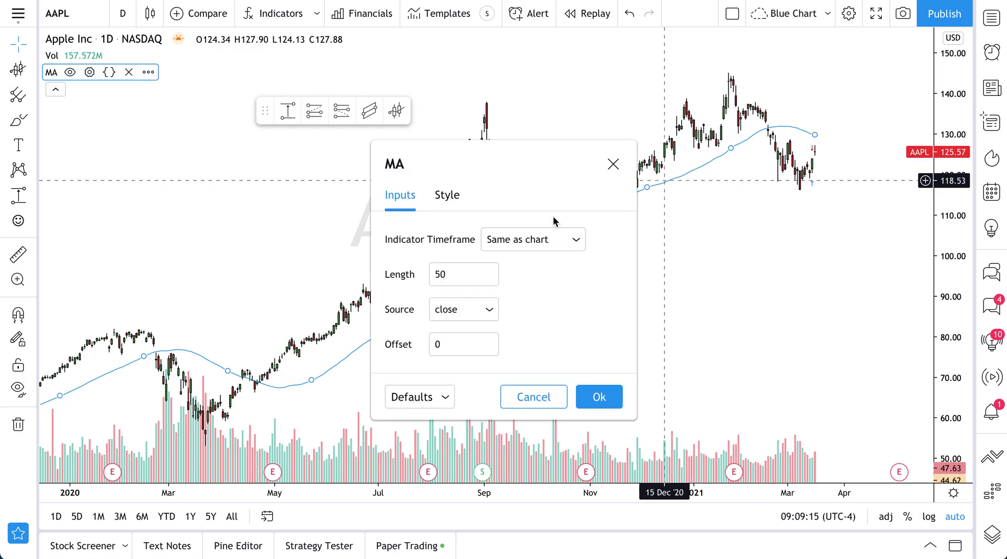
{"action": "left_click", "coordinate": [447, 195]}
{"action": "left_click", "coordinate": [474, 248]}
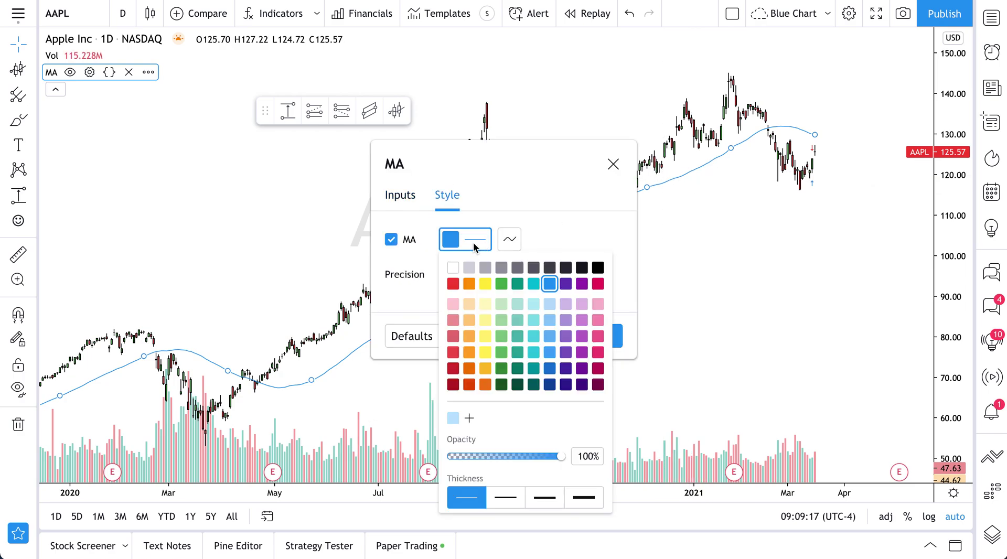
{"action": "left_click", "coordinate": [506, 498]}
{"action": "left_click", "coordinate": [545, 226]}
{"action": "left_click", "coordinate": [598, 335]}
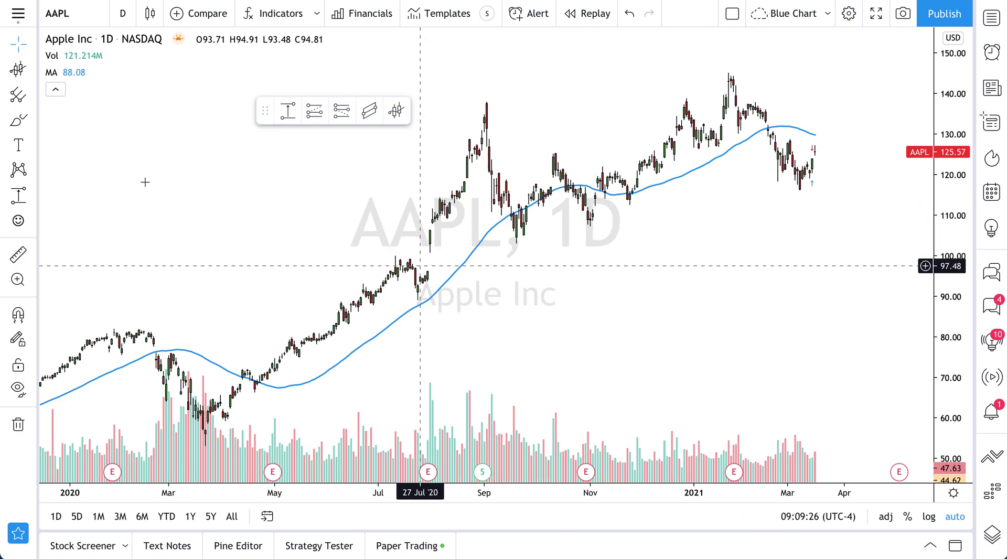
Circle the volume bars from about September 2020 to March 2021 with the Brush, and undo the stroke.
{"action": "left_click", "coordinate": [19, 120]}
{"action": "mouse_move", "coordinate": [688, 368]}
{"action": "left_mouse_down"}
{"action": "mouse_move", "coordinate": [524, 385]}
{"action": "mouse_move", "coordinate": [466, 447]}
{"action": "mouse_move", "coordinate": [614, 451]}
{"action": "mouse_move", "coordinate": [769, 398]}
{"action": "mouse_move", "coordinate": [465, 419]}
{"action": "mouse_move", "coordinate": [585, 455]}
{"action": "mouse_move", "coordinate": [739, 411]}
{"action": "left_mouse_up"}
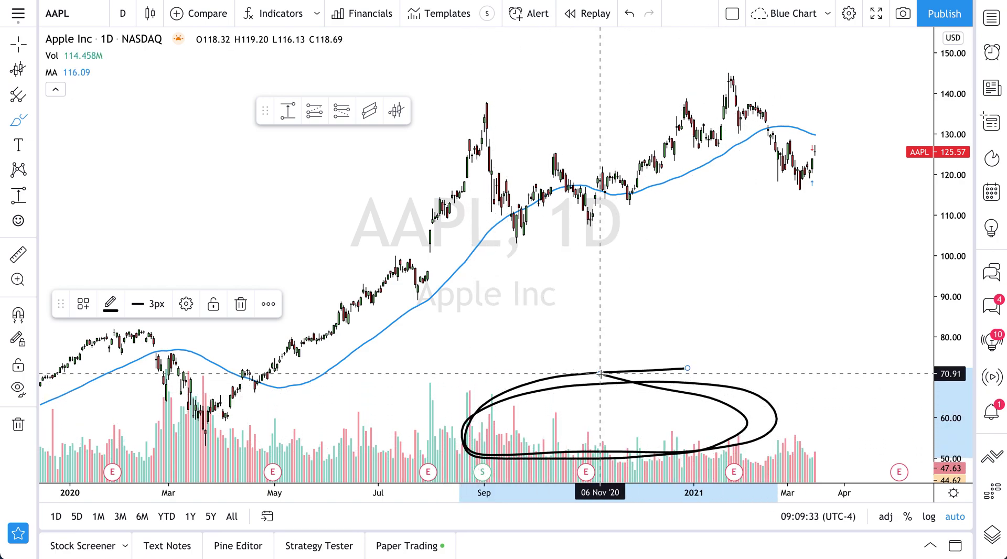
{"action": "key", "text": "ctrl+z"}
Delete the remaining pink and pale orange anchored VWAP lines that start in 2019.
{"action": "scroll", "coordinate": [507, 340], "scroll_direction": "down", "scroll_amount": 3}
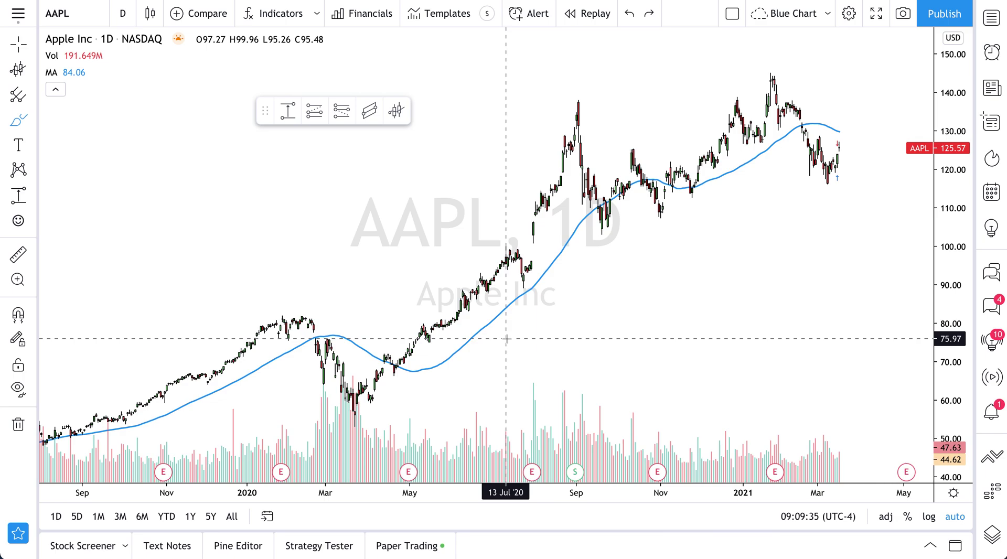
{"action": "scroll", "coordinate": [506, 339], "scroll_direction": "down", "scroll_amount": 5}
{"action": "scroll", "coordinate": [507, 340], "scroll_direction": "down", "scroll_amount": 5}
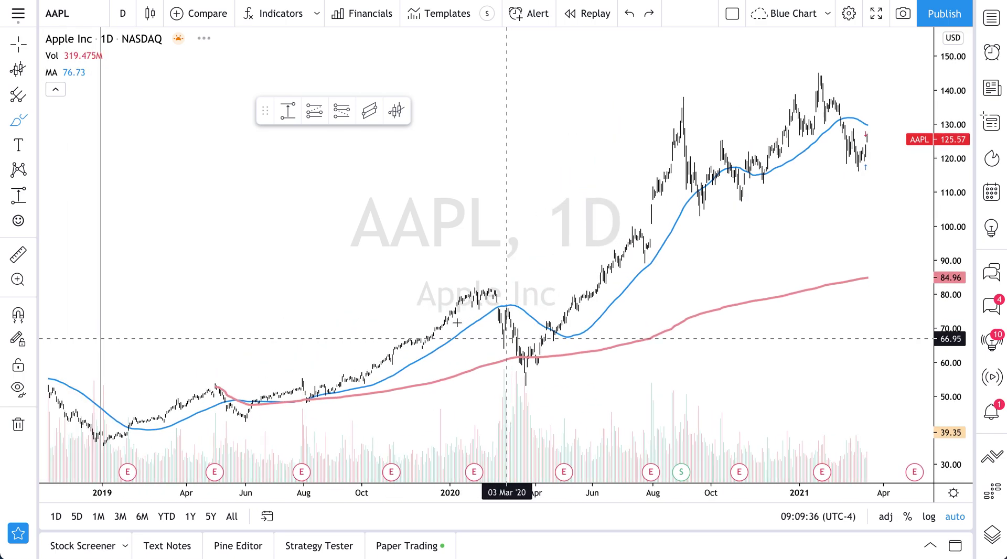
{"action": "left_click", "coordinate": [18, 44]}
{"action": "left_click", "coordinate": [714, 315]}
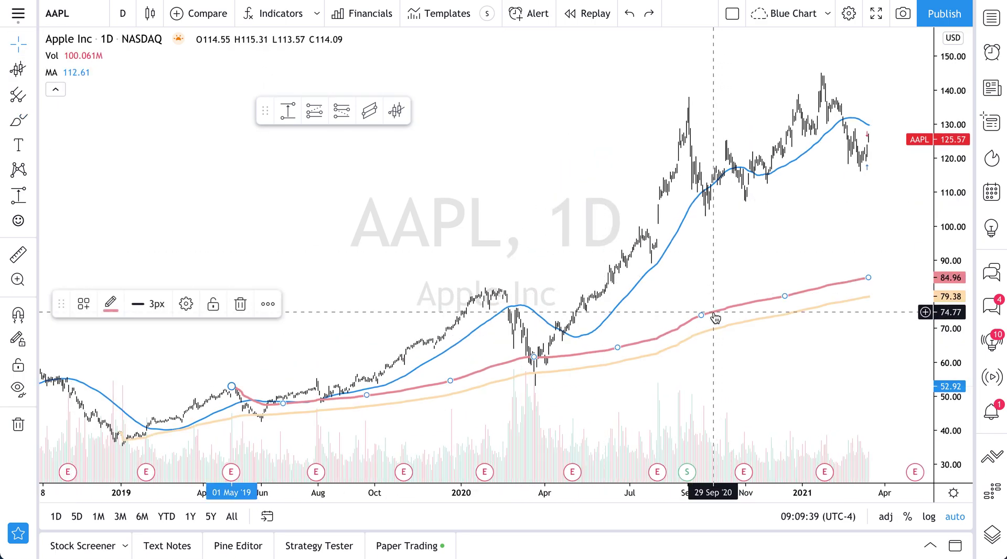
{"action": "key", "text": "Delete"}
{"action": "left_click", "coordinate": [721, 330]}
{"action": "key", "text": "Delete"}
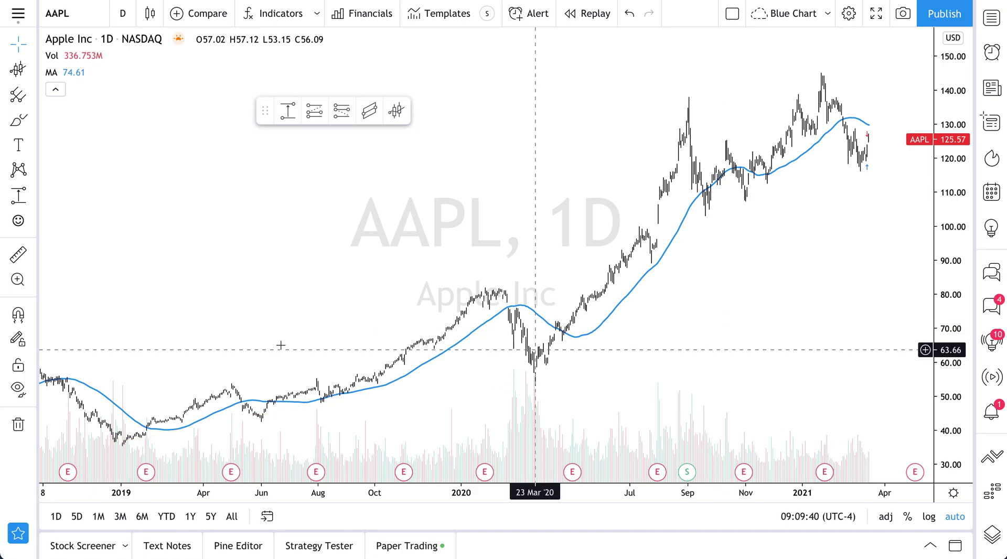
Delete the blue moving average from the AAPL chart.
{"action": "scroll", "coordinate": [265, 348], "scroll_direction": "down", "scroll_amount": 3}
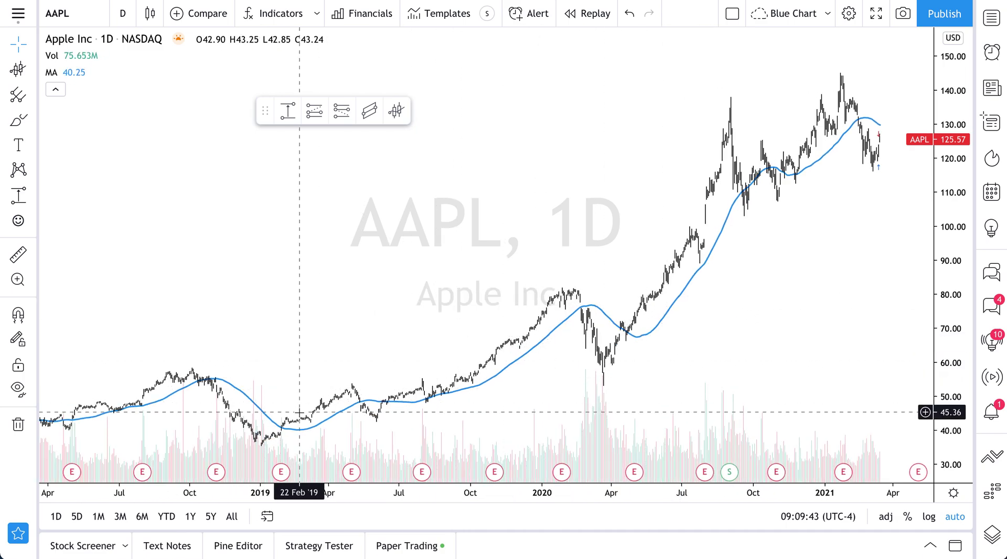
{"action": "scroll", "coordinate": [278, 388], "scroll_direction": "down", "scroll_amount": 3}
{"action": "scroll", "coordinate": [389, 340], "scroll_direction": "down", "scroll_amount": 4}
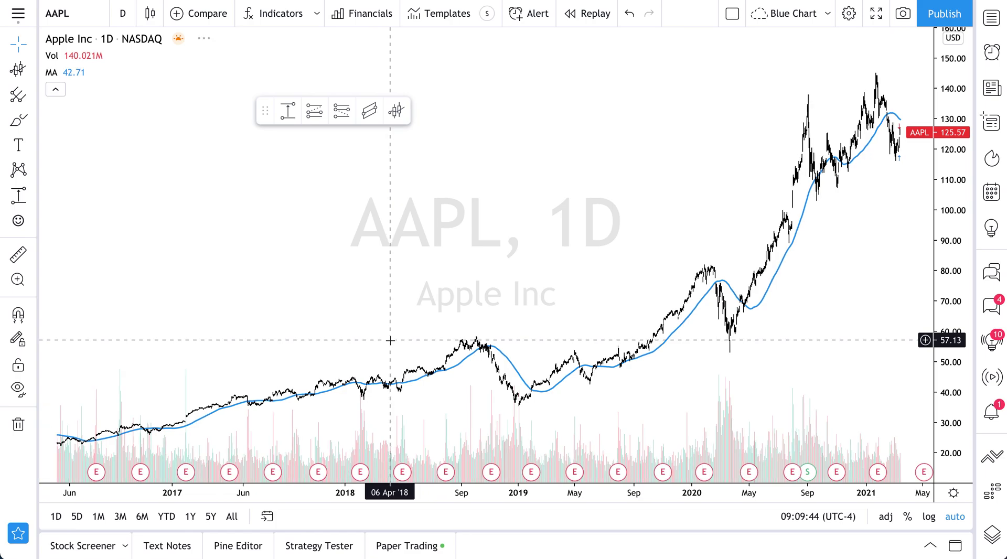
{"action": "scroll", "coordinate": [537, 289], "scroll_direction": "up", "scroll_amount": 6}
{"action": "scroll", "coordinate": [537, 289], "scroll_direction": "up", "scroll_amount": 6}
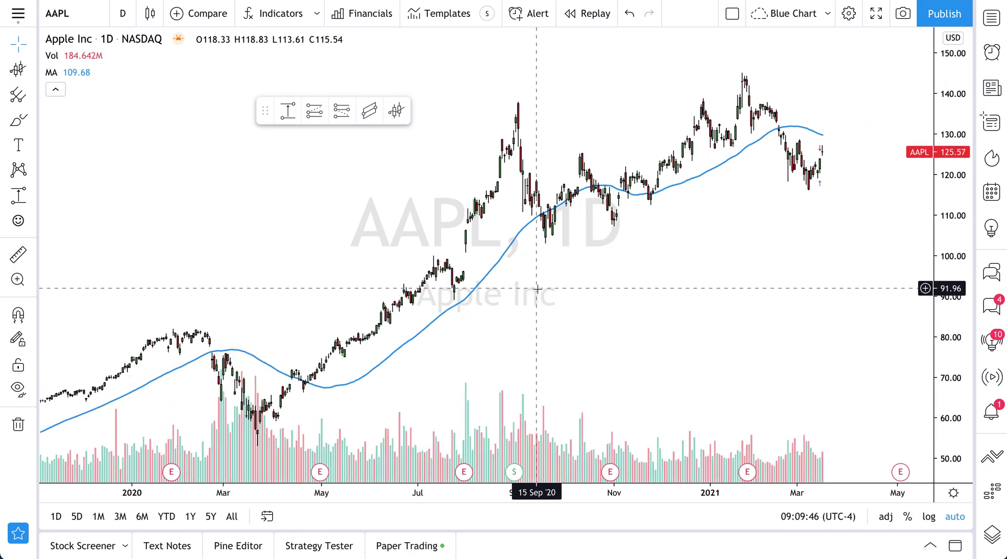
{"action": "left_click", "coordinate": [604, 189]}
{"action": "key", "text": "Delete"}
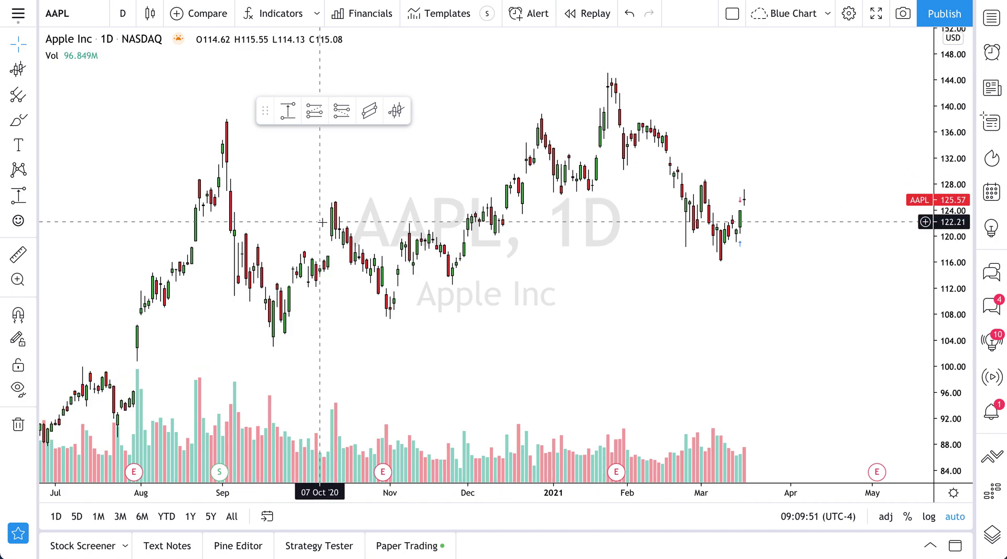
Move the floating favourites toolbar just beneath the volume read-out and activate the Anchored VWAP drawing tool.
{"action": "left_click_drag", "start_coordinate": [287, 171], "coordinate": [411, 179]}
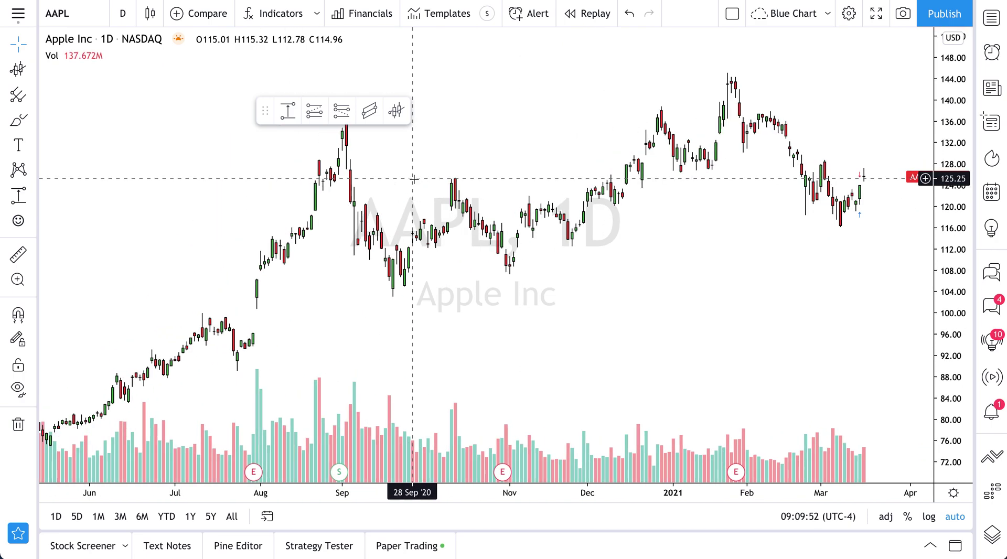
{"action": "left_click", "coordinate": [17, 71]}
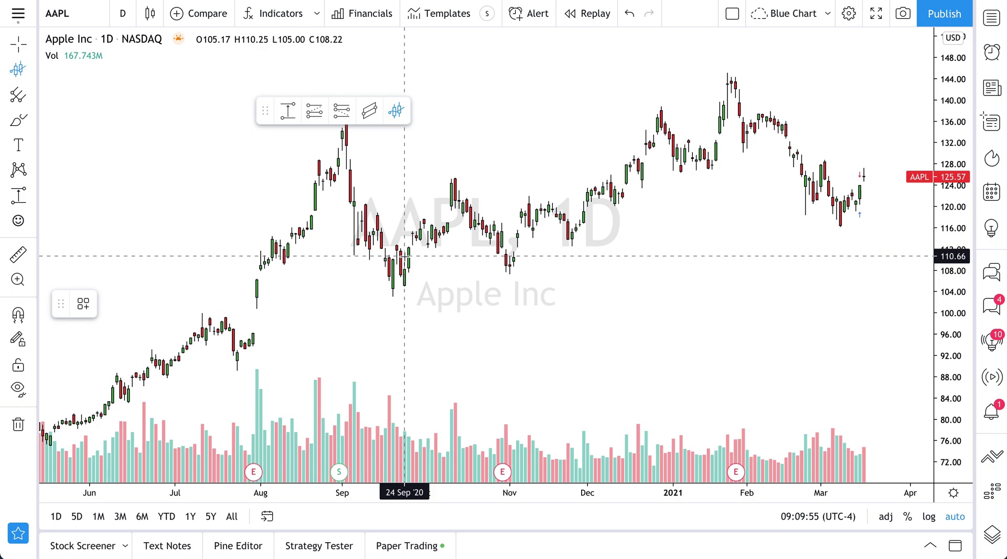
{"action": "left_click_drag", "start_coordinate": [265, 110], "coordinate": [73, 91]}
{"action": "left_click", "coordinate": [33, 71]}
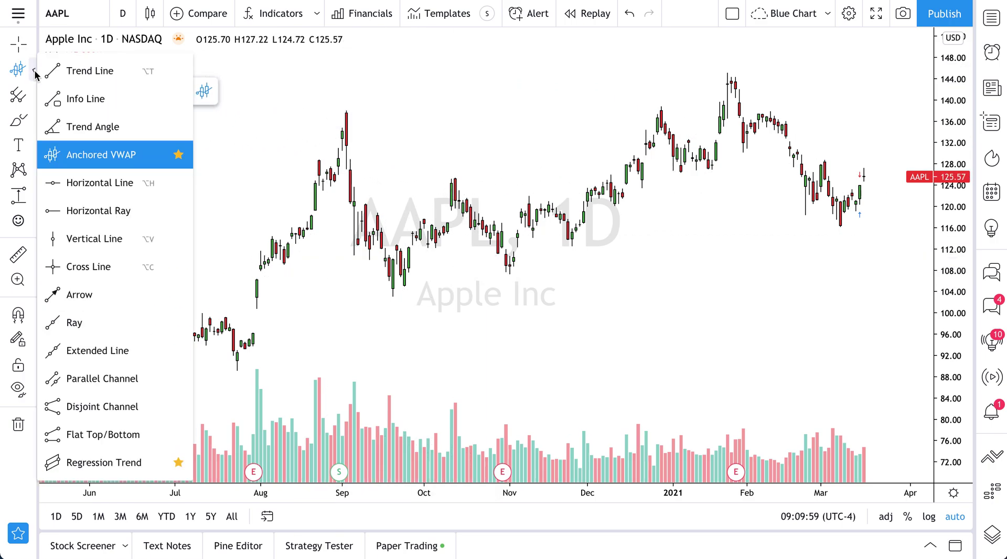
{"action": "left_click", "coordinate": [125, 157]}
Compress the chart's price scale and circle the volume bars around the March 2020 low with the Brush.
{"action": "scroll", "coordinate": [423, 326], "scroll_direction": "down", "scroll_amount": 3}
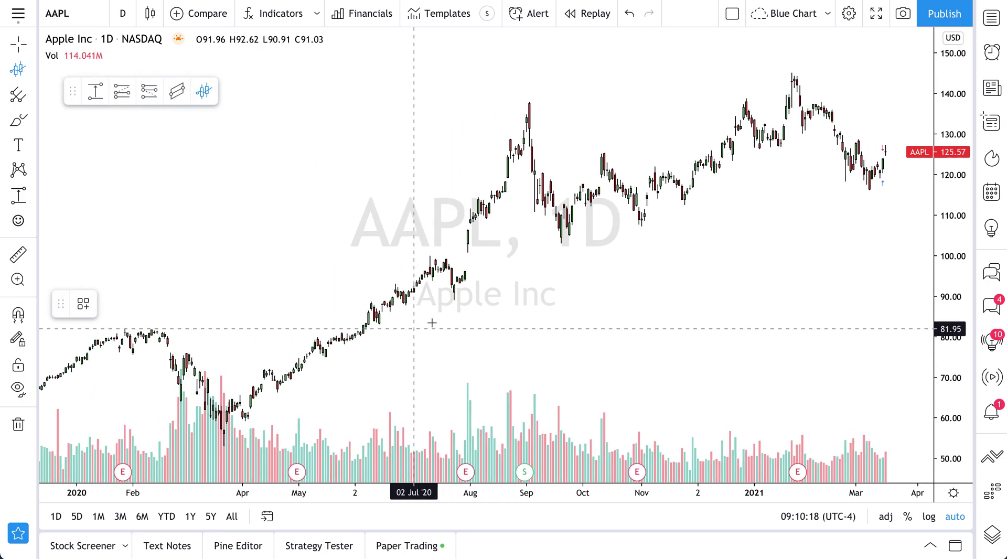
{"action": "scroll", "coordinate": [423, 327], "scroll_direction": "down", "scroll_amount": 1}
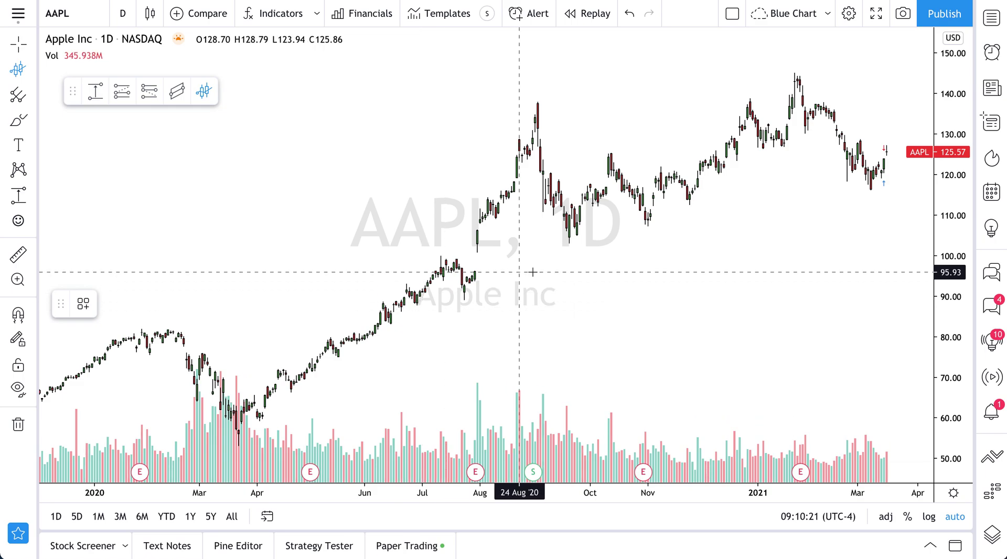
{"action": "scroll", "coordinate": [349, 325], "scroll_direction": "down", "scroll_amount": 2}
{"action": "scroll", "coordinate": [454, 332], "scroll_direction": "down", "scroll_amount": 1}
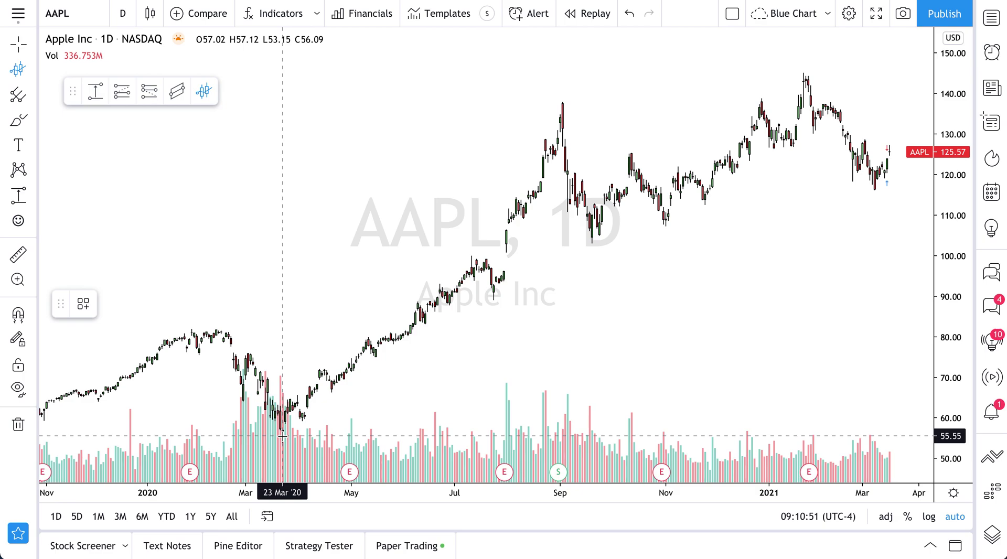
{"action": "left_click", "coordinate": [21, 46]}
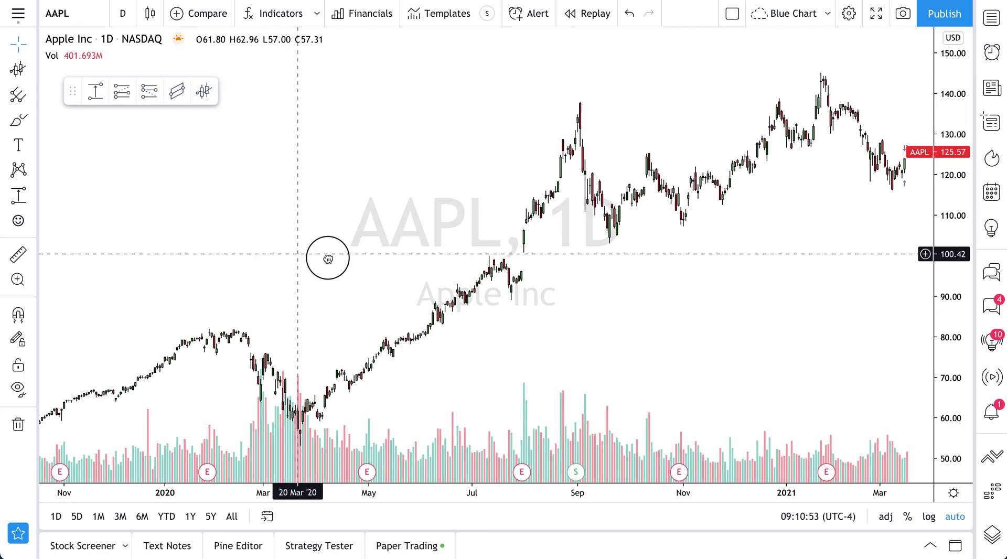
{"action": "left_click_drag", "start_coordinate": [950, 293], "coordinate": [948, 373]}
{"action": "left_click", "coordinate": [19, 120]}
{"action": "mouse_move", "coordinate": [302, 373]}
{"action": "left_mouse_down"}
{"action": "mouse_move", "coordinate": [220, 395]}
{"action": "mouse_move", "coordinate": [299, 436]}
{"action": "mouse_move", "coordinate": [223, 404]}
{"action": "mouse_move", "coordinate": [269, 439]}
{"action": "mouse_move", "coordinate": [292, 416]}
{"action": "mouse_move", "coordinate": [256, 446]}
{"action": "mouse_move", "coordinate": [300, 374]}
{"action": "left_mouse_up"}
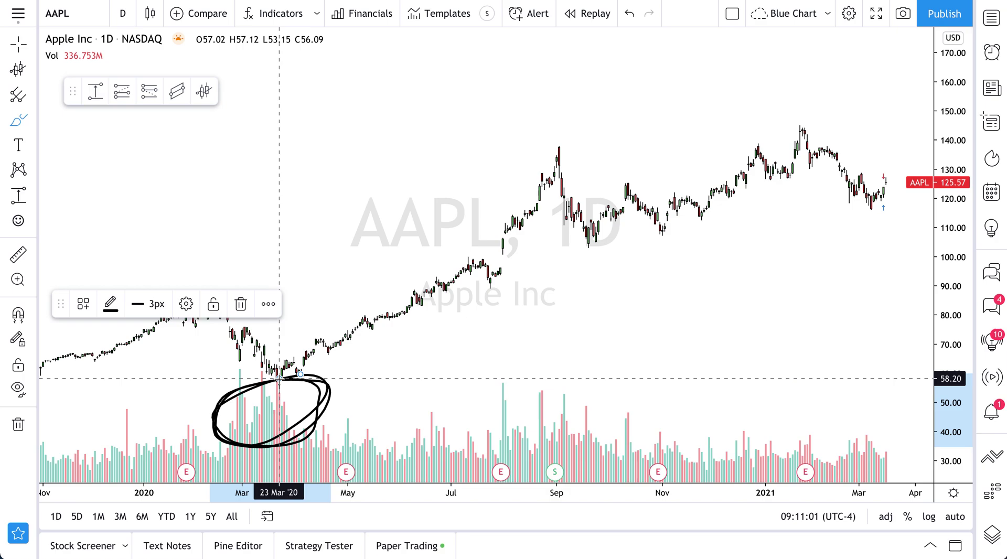
Delete the brush circle around the volume bars and anchor a VWAP line at the 23 March 2020 low.
{"action": "key", "text": "Delete"}
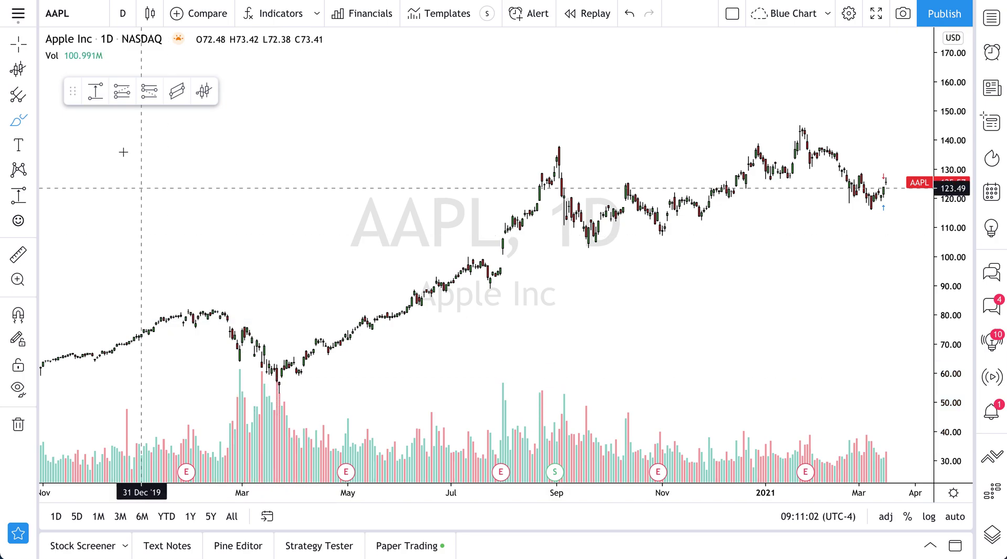
{"action": "left_click", "coordinate": [18, 68]}
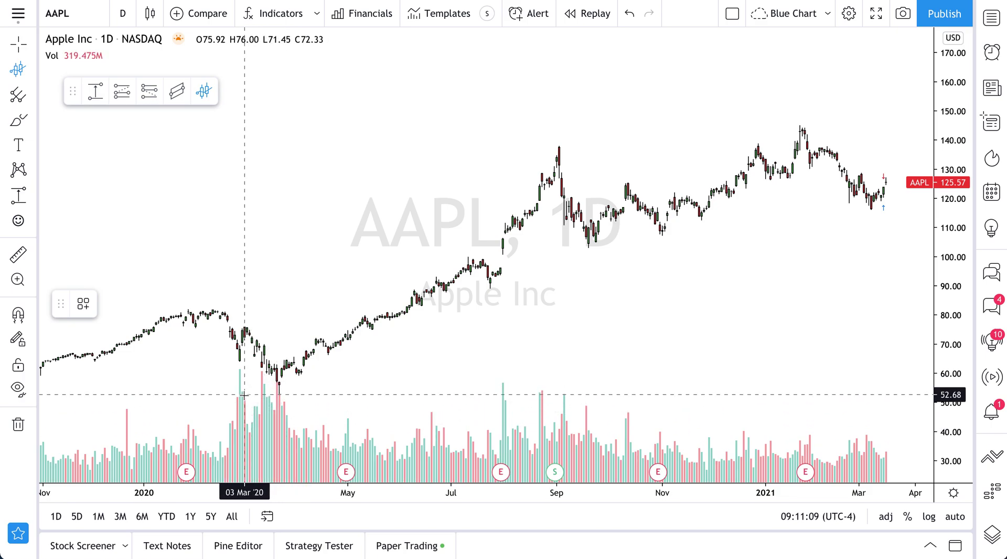
{"action": "left_click", "coordinate": [279, 385]}
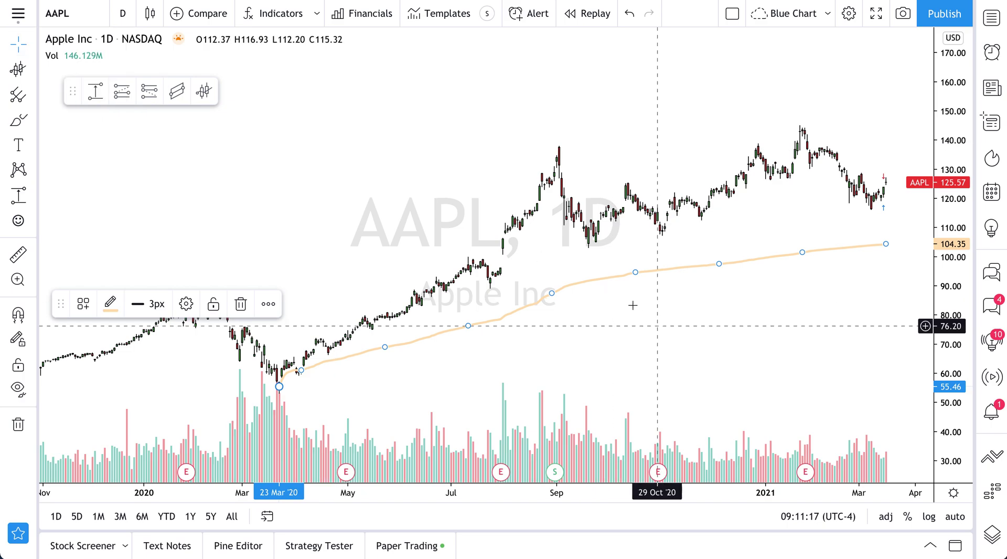
Change the anchored VWAP line's colour from its style settings to bright red and deselect it.
{"action": "double_click", "coordinate": [593, 283]}
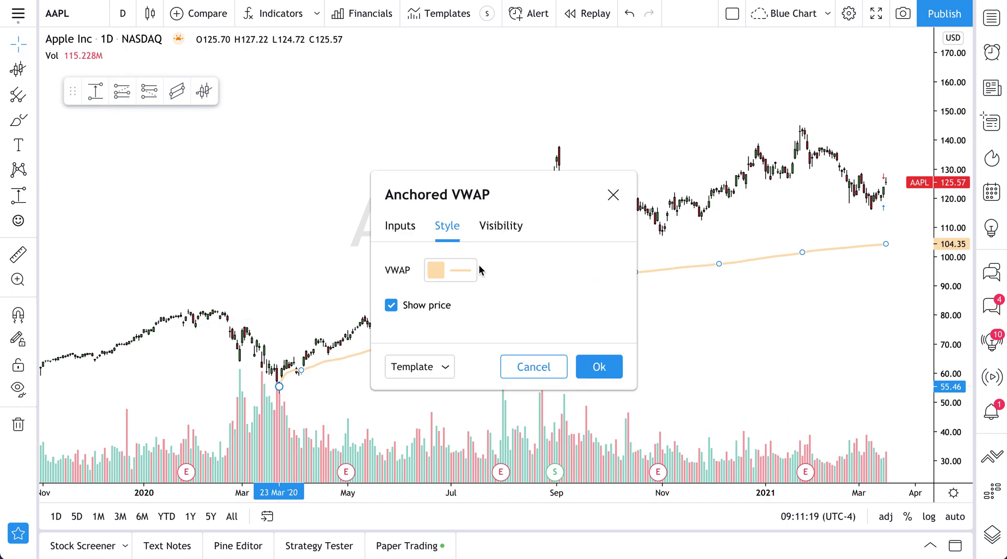
{"action": "left_click", "coordinate": [458, 269]}
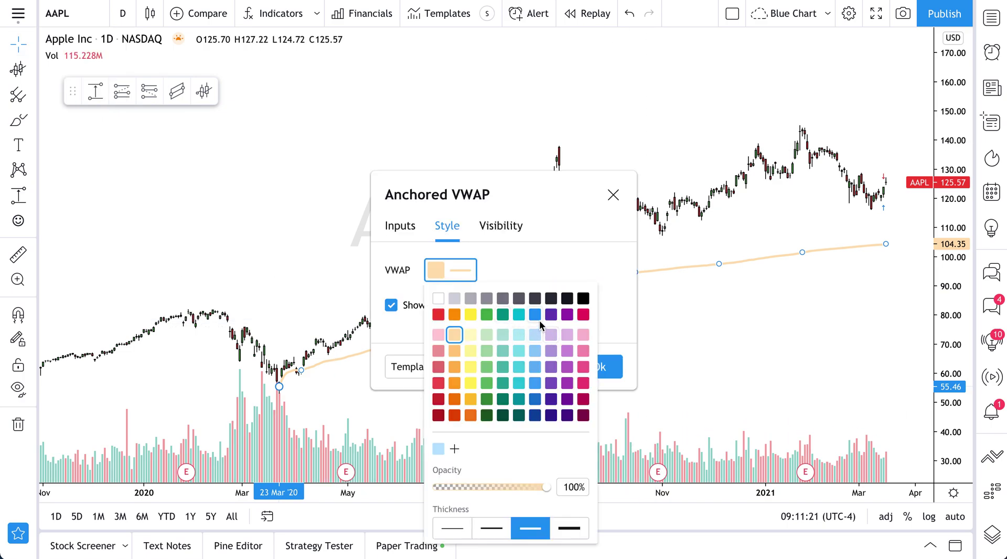
{"action": "left_click", "coordinate": [438, 315]}
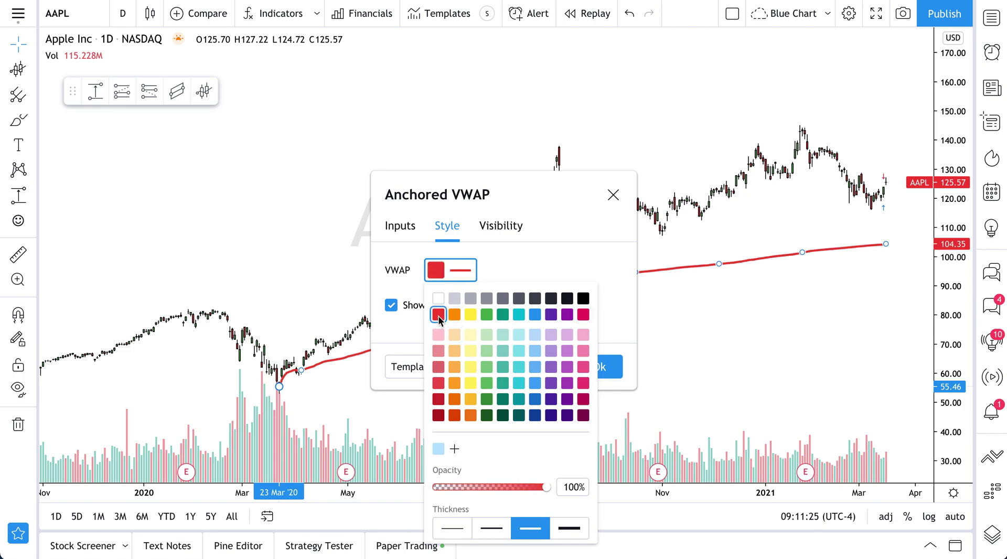
{"action": "left_click", "coordinate": [613, 195]}
{"action": "left_click", "coordinate": [643, 306]}
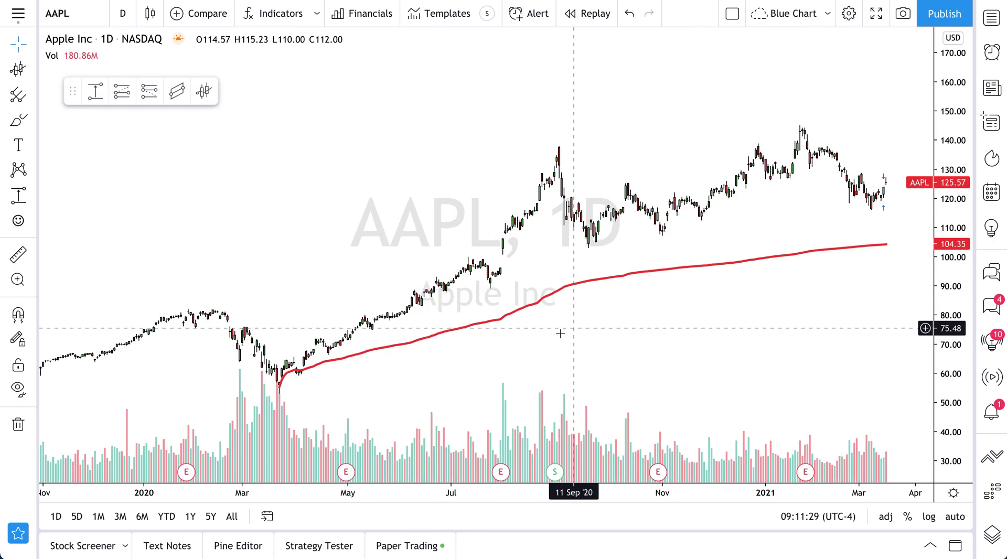
Try two Brush strokes between the rising price and the red VWAP line, and undo them.
{"action": "scroll", "coordinate": [557, 332], "scroll_direction": "up", "scroll_amount": 1}
{"action": "scroll", "coordinate": [375, 382], "scroll_direction": "right", "scroll_amount": 5}
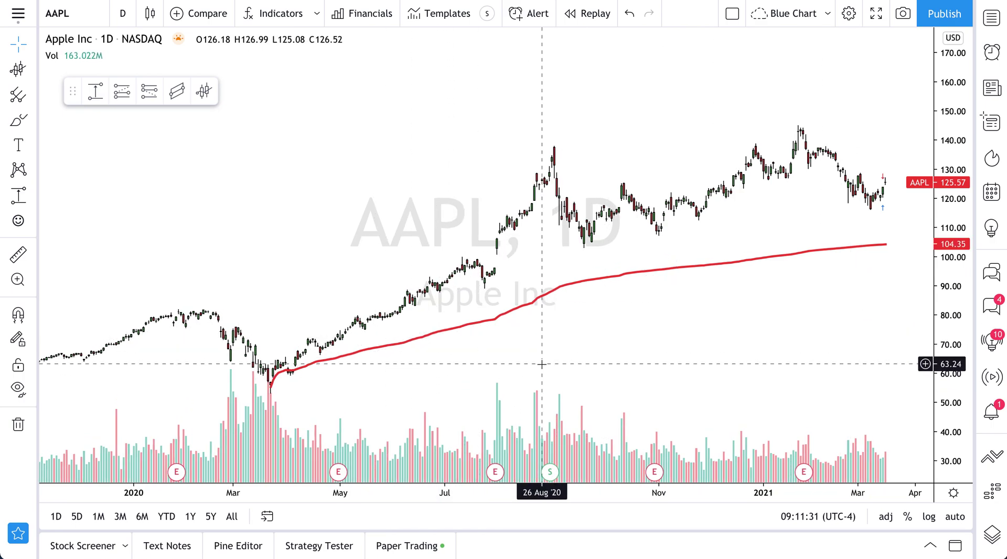
{"action": "scroll", "coordinate": [465, 362], "scroll_direction": "down", "scroll_amount": 1}
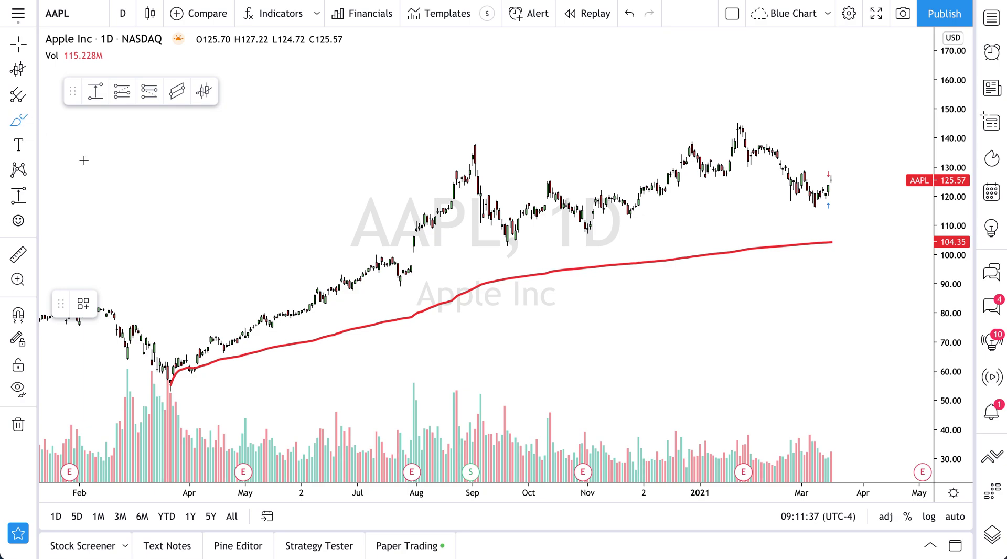
{"action": "mouse_move", "coordinate": [235, 352]}
{"action": "left_mouse_down"}
{"action": "mouse_move", "coordinate": [258, 330]}
{"action": "mouse_move", "coordinate": [281, 340]}
{"action": "mouse_move", "coordinate": [326, 314]}
{"action": "mouse_move", "coordinate": [323, 332]}
{"action": "mouse_move", "coordinate": [354, 321]}
{"action": "mouse_move", "coordinate": [397, 290]}
{"action": "mouse_move", "coordinate": [404, 303]}
{"action": "mouse_move", "coordinate": [452, 250]}
{"action": "left_mouse_up"}
{"action": "mouse_move", "coordinate": [427, 288]}
{"action": "left_mouse_down"}
{"action": "mouse_move", "coordinate": [460, 219]}
{"action": "mouse_move", "coordinate": [477, 259]}
{"action": "mouse_move", "coordinate": [538, 231]}
{"action": "mouse_move", "coordinate": [580, 235]}
{"action": "mouse_move", "coordinate": [581, 250]}
{"action": "mouse_move", "coordinate": [645, 254]}
{"action": "mouse_move", "coordinate": [705, 212]}
{"action": "mouse_move", "coordinate": [753, 209]}
{"action": "left_mouse_up"}
{"action": "key", "text": "ctrl+z"}
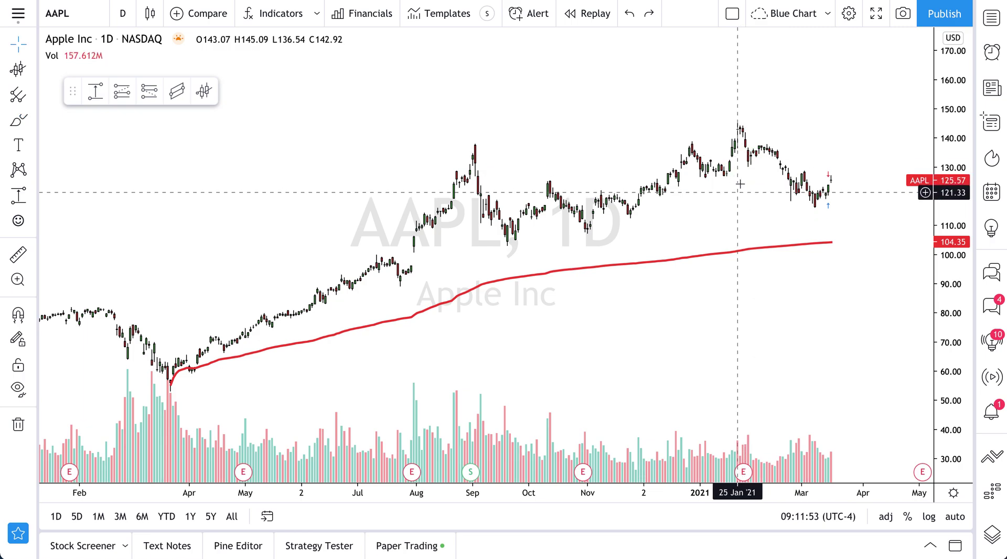
Sketch a vertical double-headed Brush arrow between price and the VWAP line around mid-January 2021, and delete it.
{"action": "mouse_move", "coordinate": [740, 161]}
{"action": "left_mouse_down"}
{"action": "mouse_move", "coordinate": [742, 213]}
{"action": "mouse_move", "coordinate": [737, 195]}
{"action": "mouse_move", "coordinate": [719, 243]}
{"action": "mouse_move", "coordinate": [722, 211]}
{"action": "left_mouse_up"}
{"action": "left_click", "coordinate": [18, 120]}
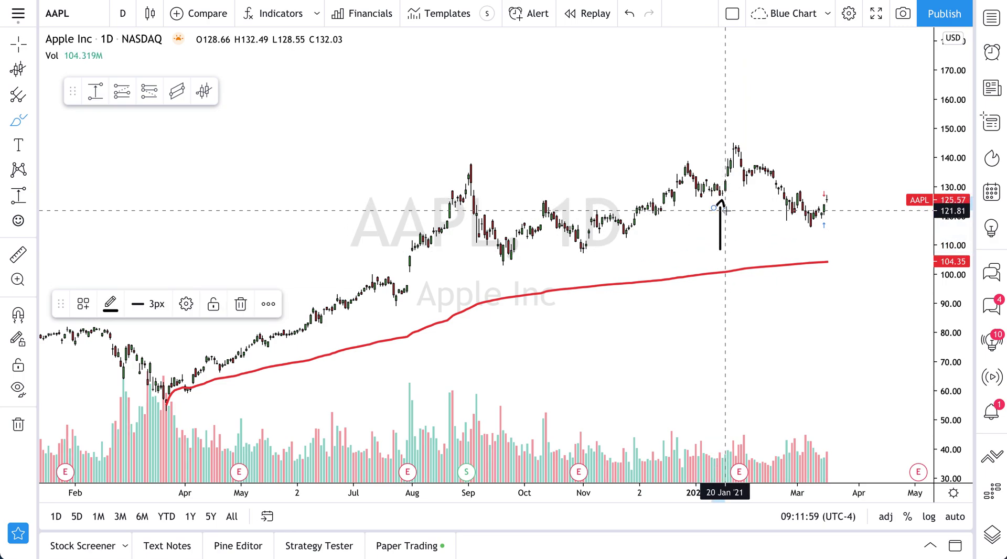
{"action": "mouse_move", "coordinate": [716, 247]}
{"action": "left_mouse_down"}
{"action": "mouse_move", "coordinate": [720, 256]}
{"action": "mouse_move", "coordinate": [726, 247]}
{"action": "left_mouse_up"}
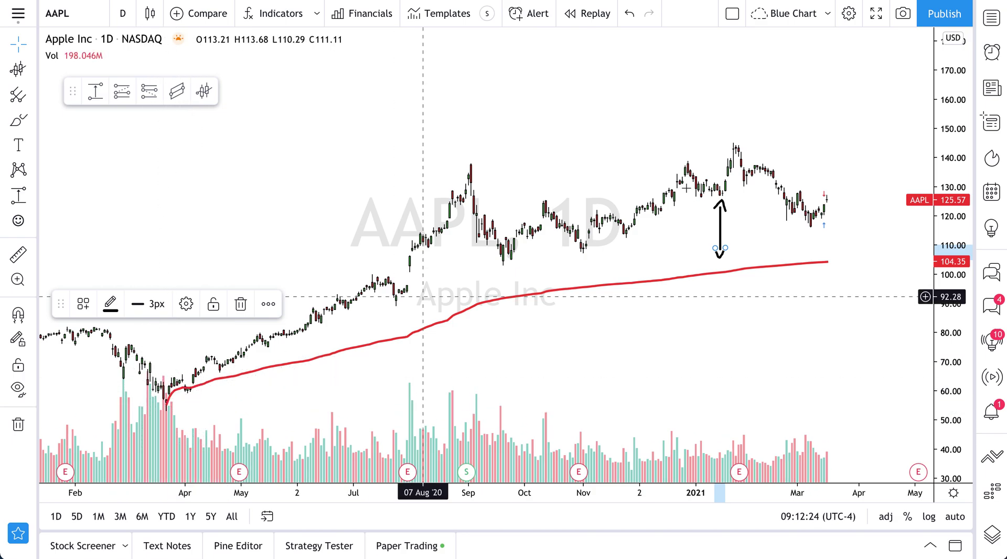
{"action": "left_click_drag", "start_coordinate": [719, 204], "coordinate": [722, 227]}
{"action": "left_click", "coordinate": [722, 252]}
{"action": "key", "text": "Delete"}
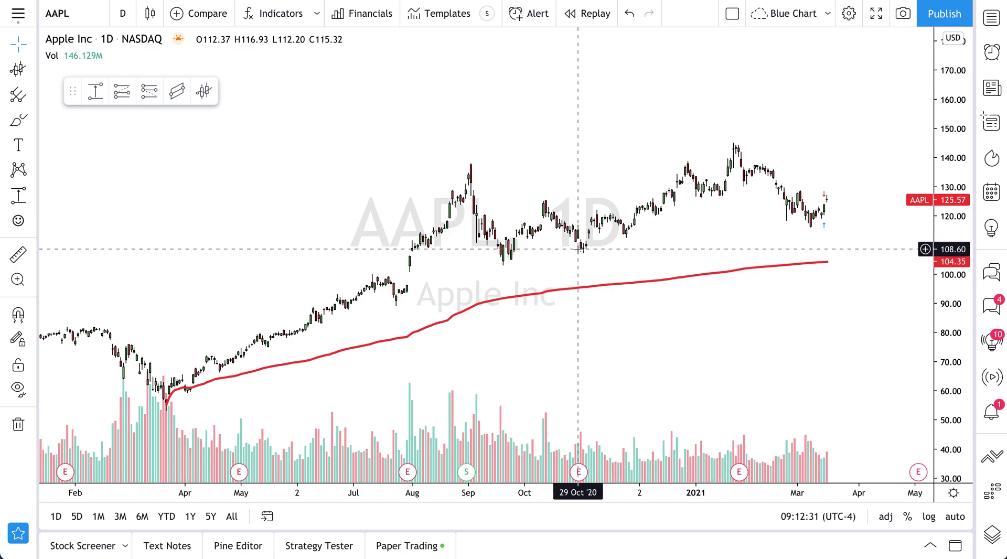
Measure the price range from the red VWAP line up to the early September 2020 peak.
{"action": "scroll", "coordinate": [488, 266], "scroll_direction": "down", "scroll_amount": 1}
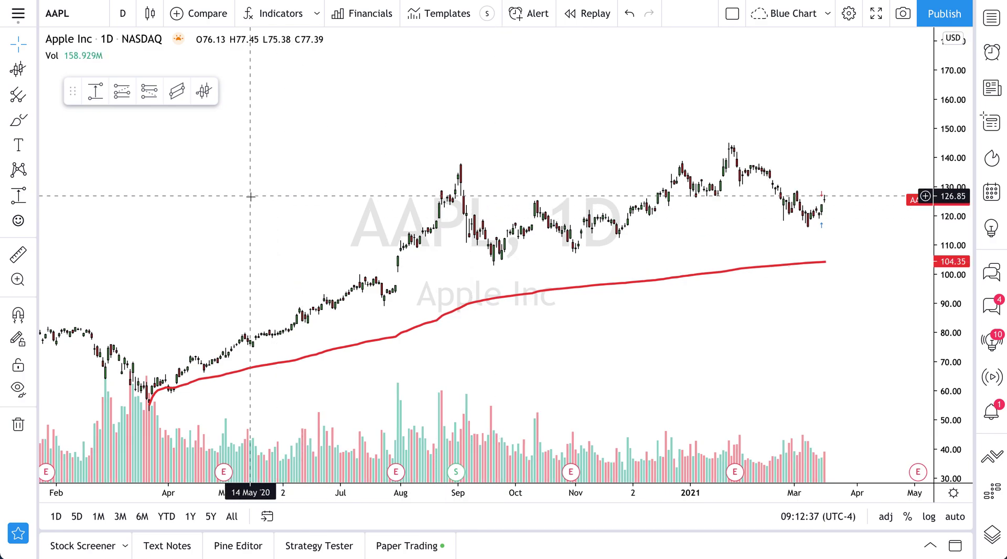
{"action": "left_click", "coordinate": [19, 196]}
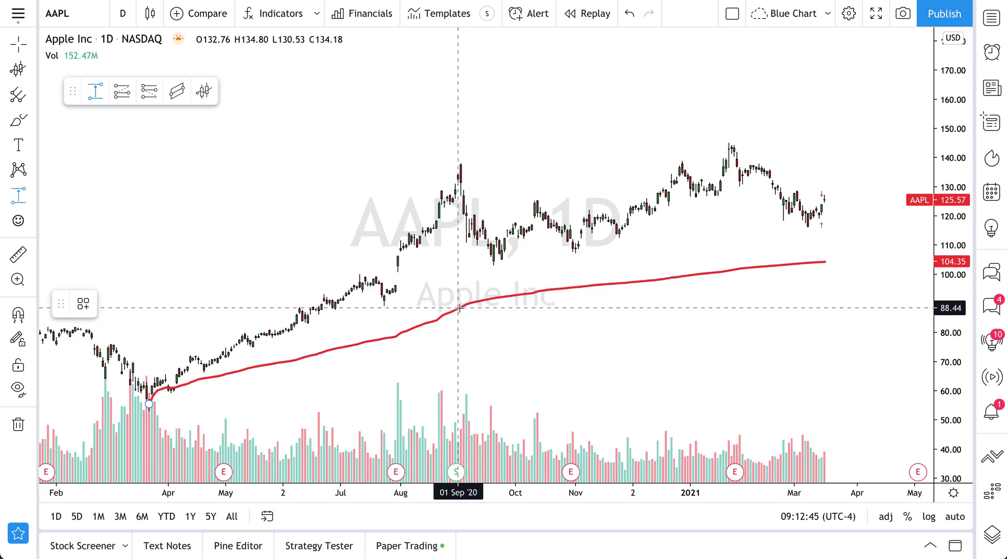
{"action": "left_click", "coordinate": [458, 309]}
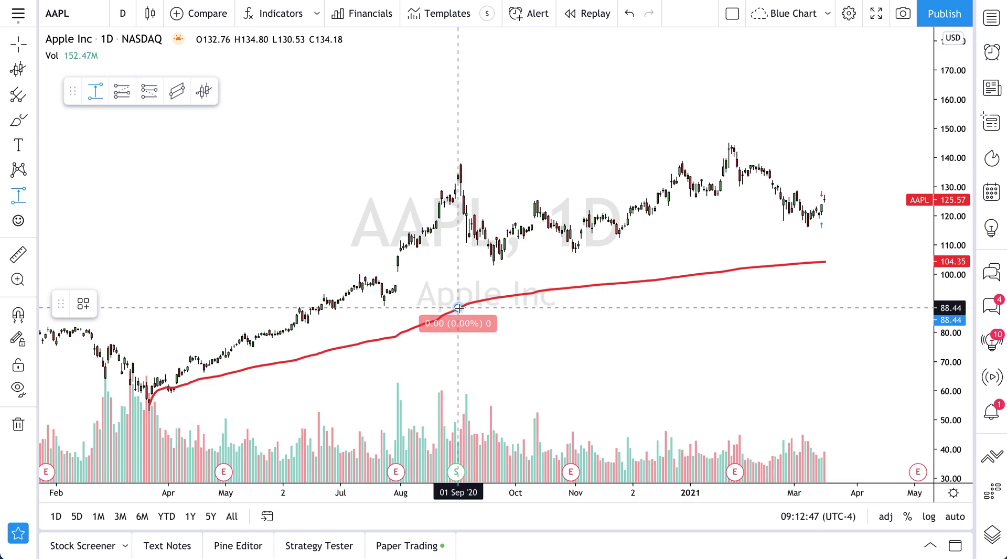
{"action": "left_click", "coordinate": [456, 163]}
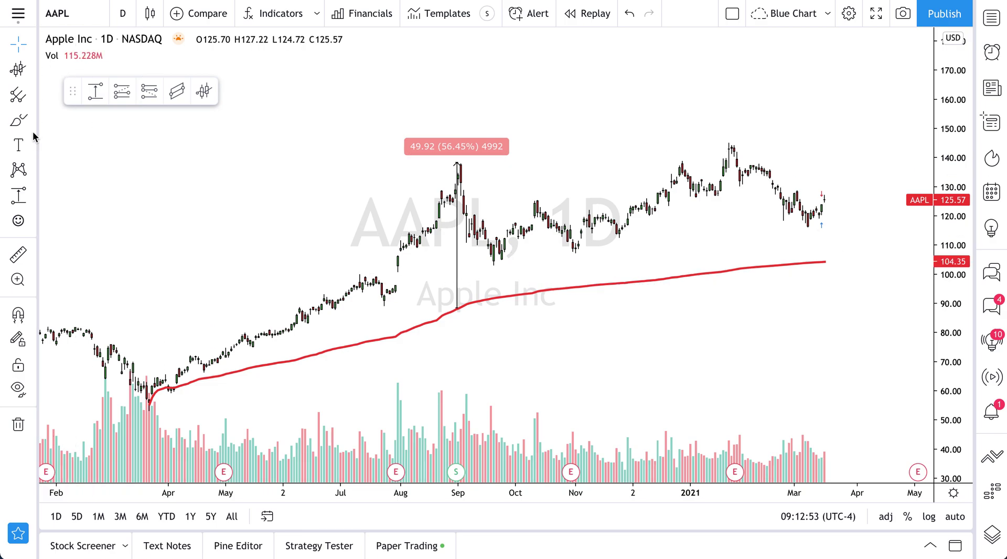
Circle both ends of the price range measurement with the Brush, at the VWAP line and at the September peak.
{"action": "mouse_move", "coordinate": [460, 303]}
{"action": "left_mouse_down"}
{"action": "mouse_move", "coordinate": [438, 307]}
{"action": "mouse_move", "coordinate": [464, 289]}
{"action": "left_mouse_up"}
{"action": "mouse_move", "coordinate": [466, 158]}
{"action": "left_mouse_down"}
{"action": "mouse_move", "coordinate": [444, 164]}
{"action": "mouse_move", "coordinate": [472, 152]}
{"action": "left_mouse_up"}
{"action": "left_click", "coordinate": [457, 150]}
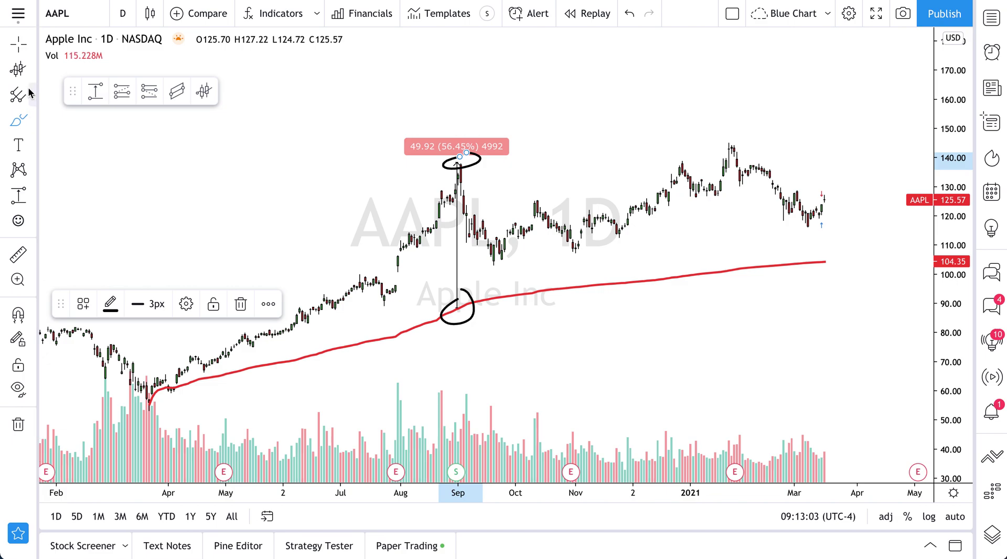
{"action": "left_click", "coordinate": [31, 71]}
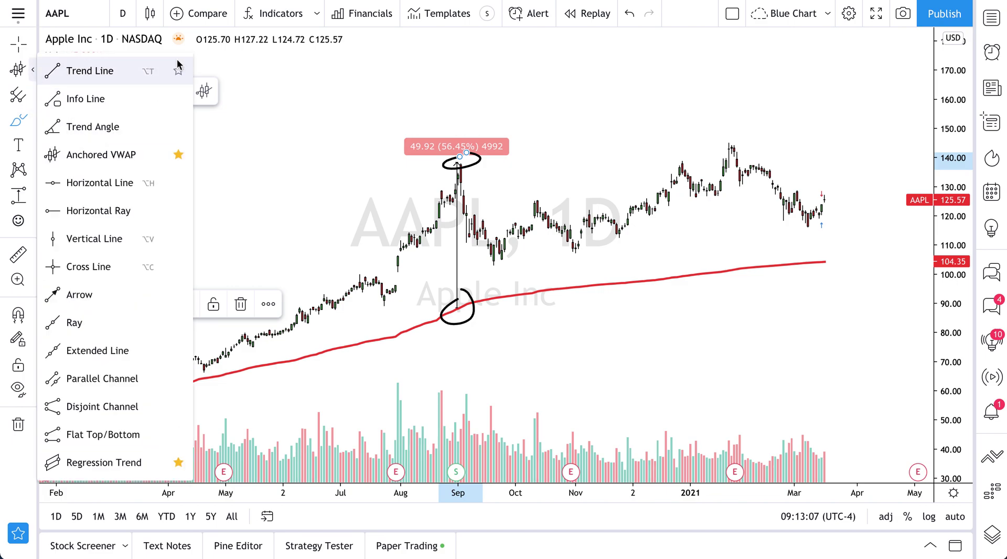
{"action": "left_click", "coordinate": [313, 192]}
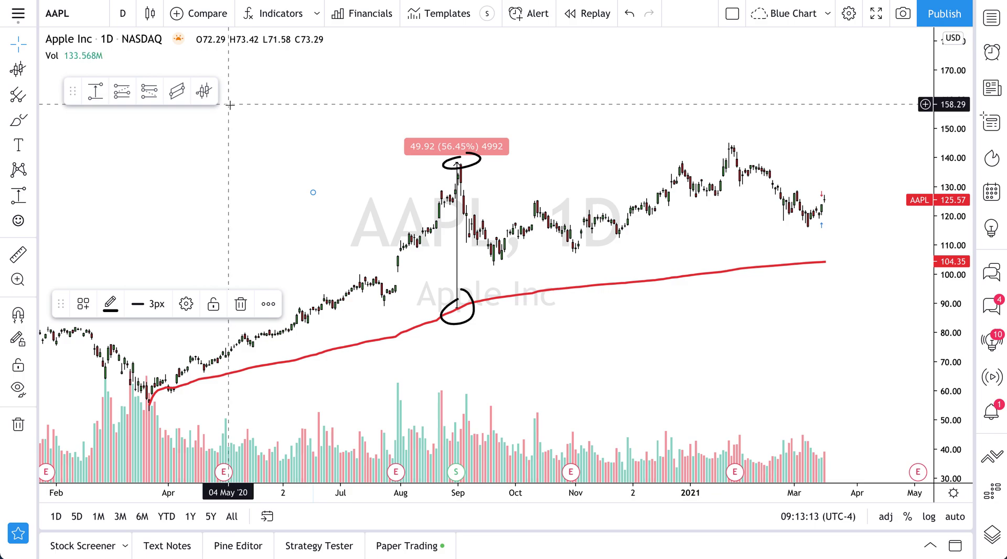
{"action": "left_click_drag", "start_coordinate": [288, 176], "coordinate": [326, 205]}
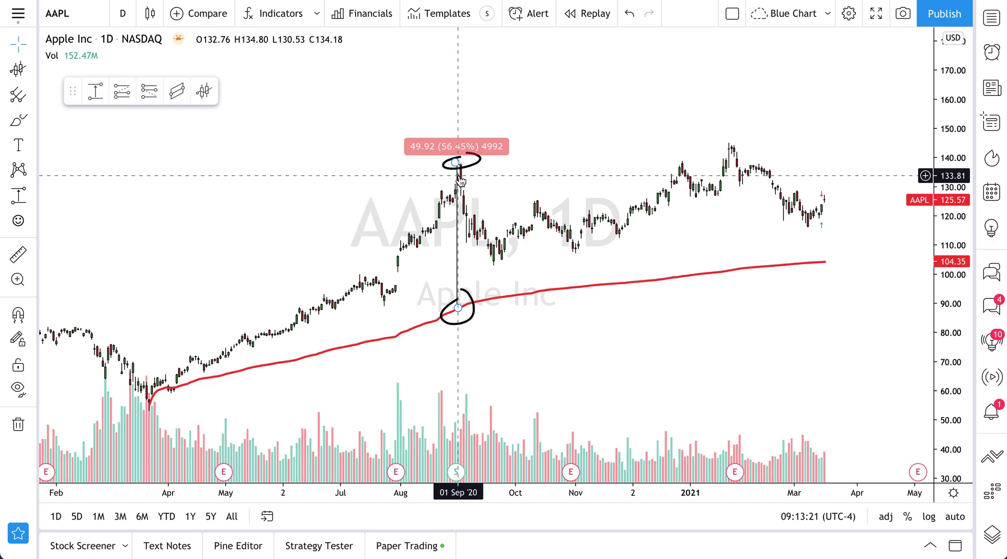
Sketch a Brush arrow from the September 2020 peak down towards late September, and undo it.
{"action": "left_click", "coordinate": [18, 121]}
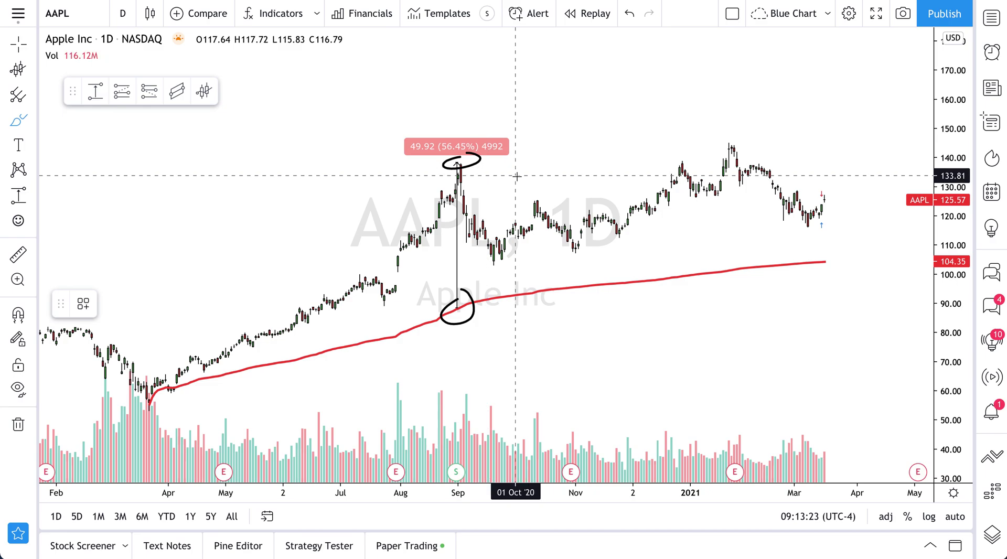
{"action": "mouse_move", "coordinate": [462, 165]}
{"action": "left_mouse_down"}
{"action": "mouse_move", "coordinate": [493, 220]}
{"action": "mouse_move", "coordinate": [503, 229]}
{"action": "mouse_move", "coordinate": [507, 219]}
{"action": "left_mouse_up"}
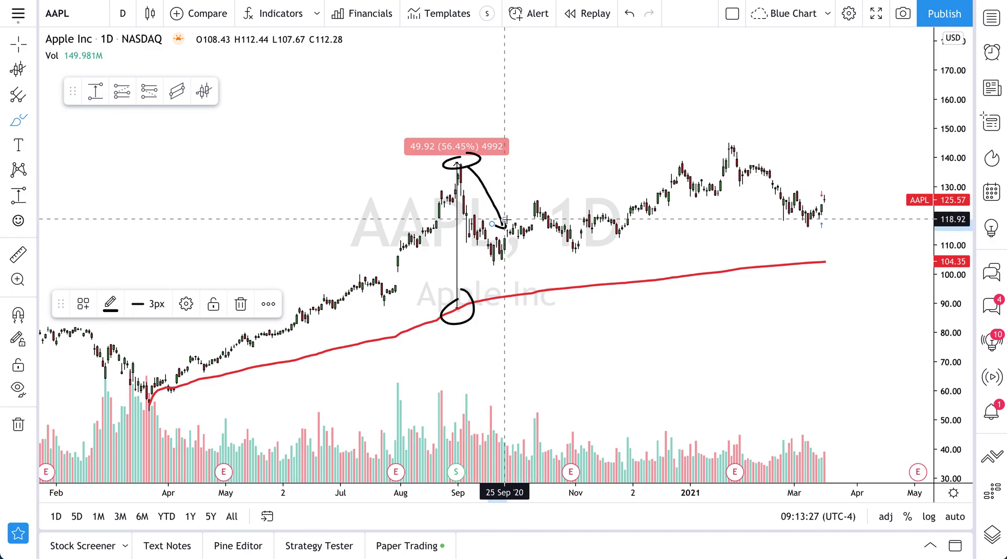
{"action": "key", "text": "ctrl+z"}
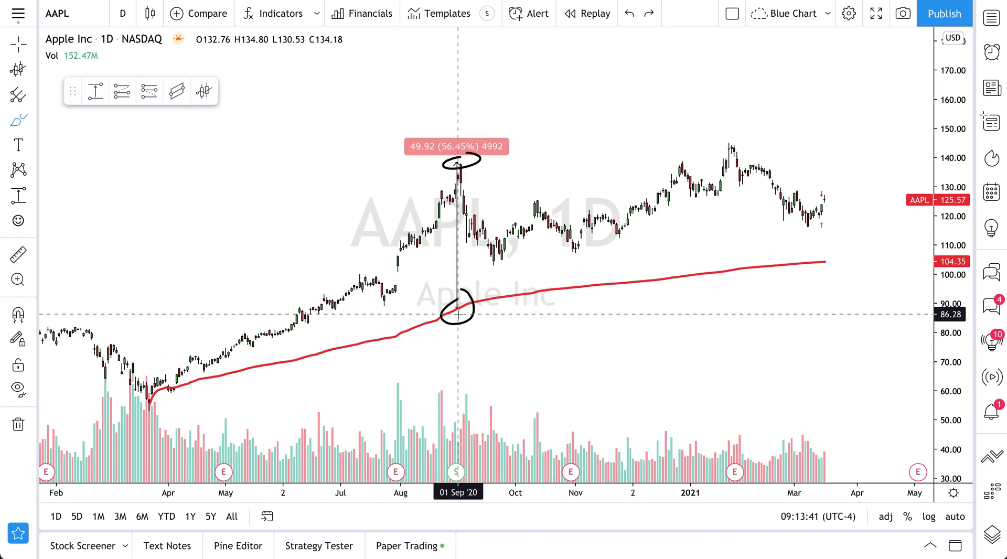
Delete the brush circle around the September 2020 peak.
{"action": "key", "text": "Escape"}
{"action": "left_click", "coordinate": [479, 160]}
{"action": "key", "text": "Delete"}
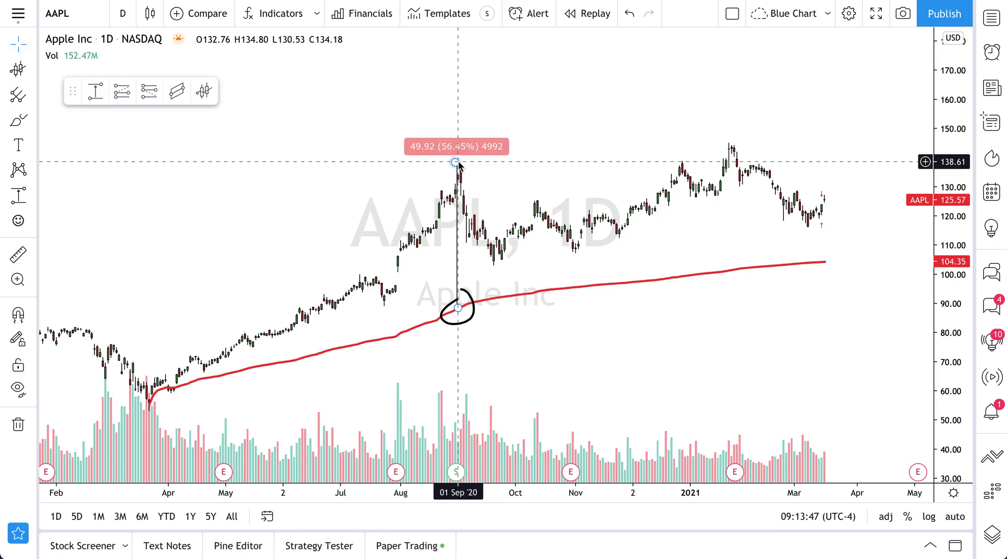
Move the upper end of the price range measurement to the late August high and back to the September peak.
{"action": "left_click_drag", "start_coordinate": [456, 163], "coordinate": [439, 191]}
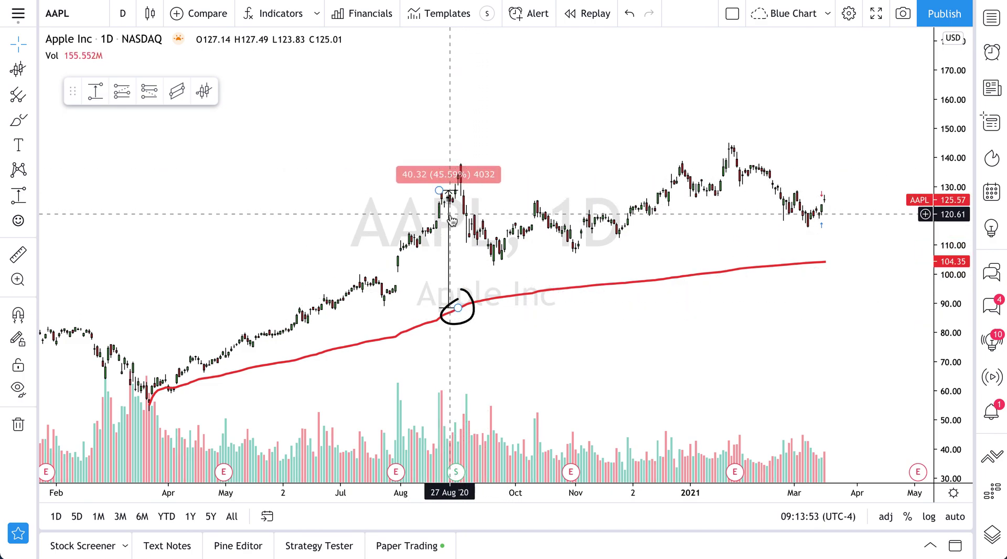
{"action": "left_click_drag", "start_coordinate": [440, 191], "coordinate": [458, 163]}
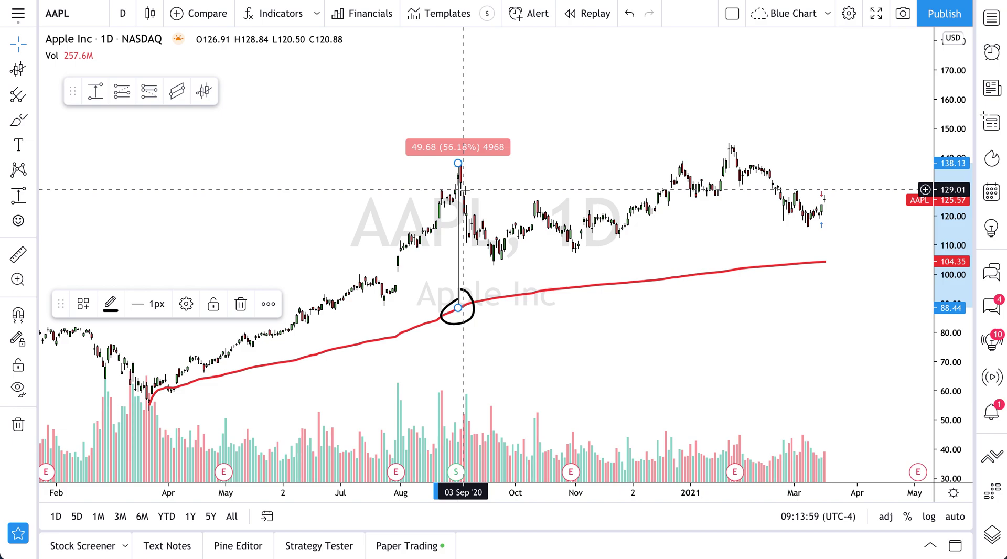
Delete the price range measurement and the remaining brush circle on the VWAP line.
{"action": "key", "text": "Delete"}
{"action": "left_click", "coordinate": [467, 296]}
{"action": "key", "text": "Delete"}
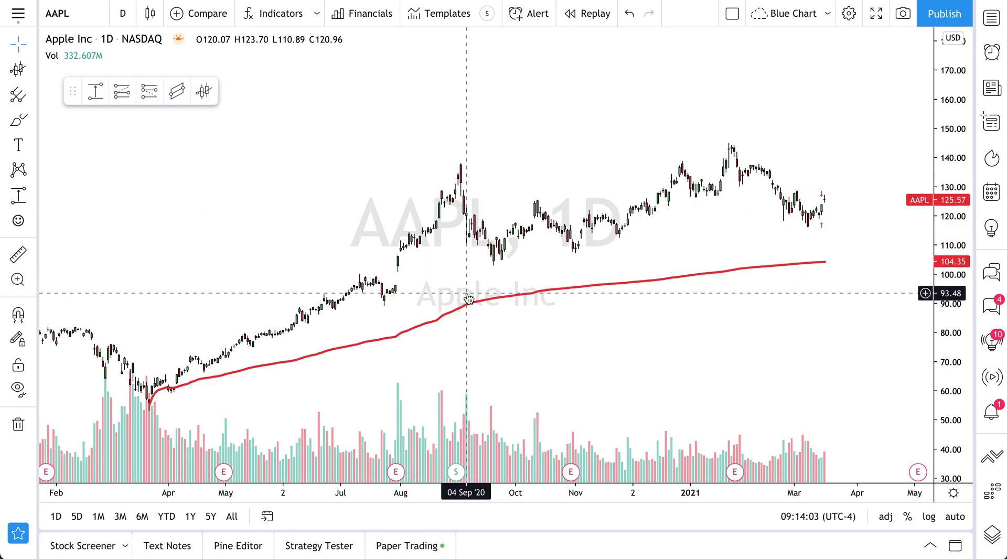
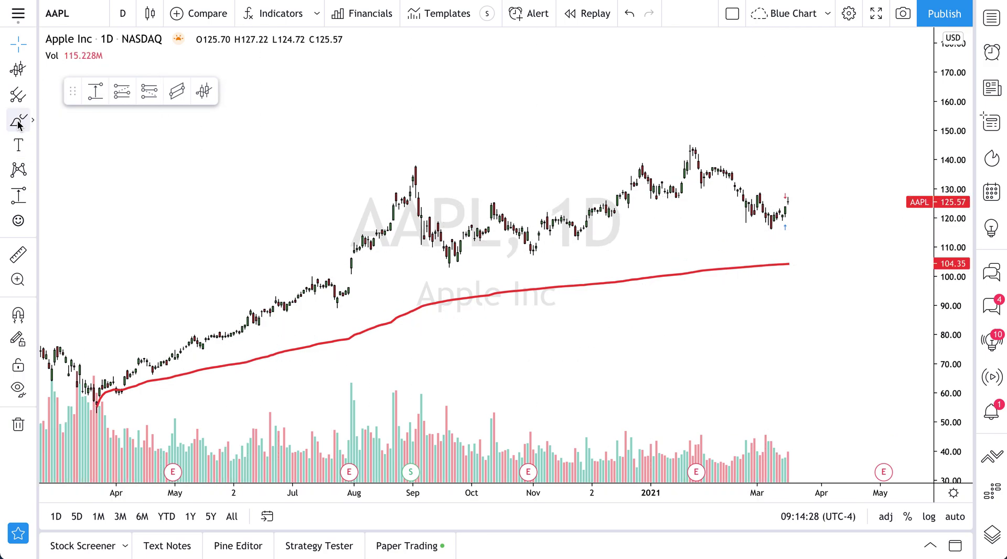
Circle the VWAP line's latest point and sketch an arrow from price down to it with the Brush, and remove both marks.
{"action": "left_click", "coordinate": [18, 196]}
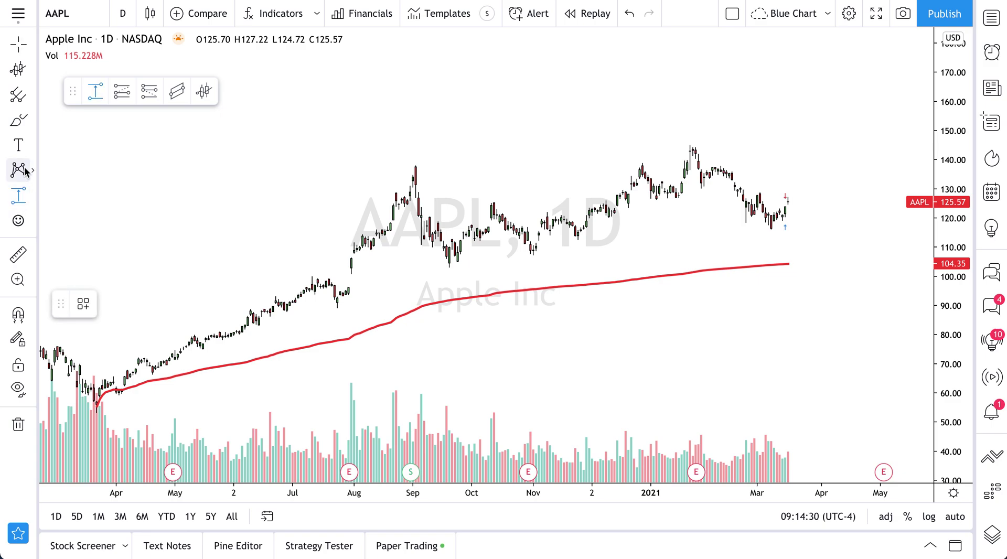
{"action": "left_click", "coordinate": [19, 124]}
{"action": "mouse_move", "coordinate": [783, 256]}
{"action": "left_mouse_down"}
{"action": "mouse_move", "coordinate": [771, 270]}
{"action": "mouse_move", "coordinate": [792, 254]}
{"action": "left_mouse_up"}
{"action": "mouse_move", "coordinate": [796, 205]}
{"action": "left_mouse_down"}
{"action": "mouse_move", "coordinate": [790, 257]}
{"action": "mouse_move", "coordinate": [799, 248]}
{"action": "left_mouse_up"}
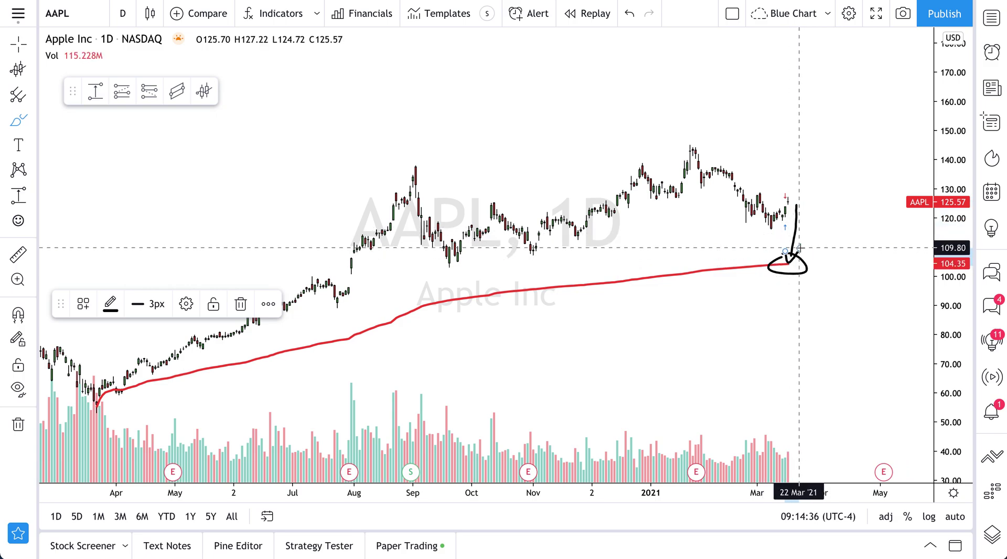
{"action": "key", "text": "ctrl+z"}
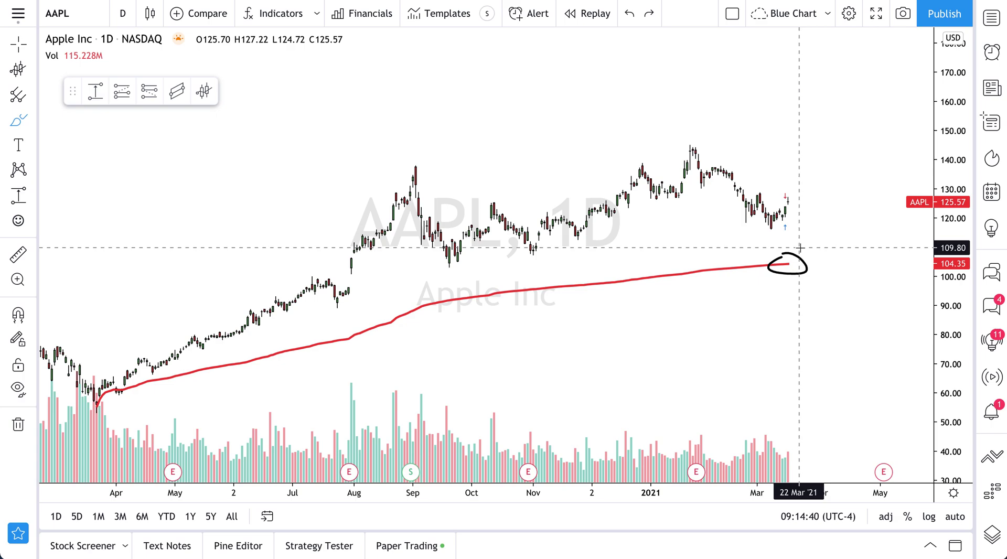
{"action": "left_click", "coordinate": [18, 45]}
{"action": "left_click", "coordinate": [790, 260]}
{"action": "key", "text": "Delete"}
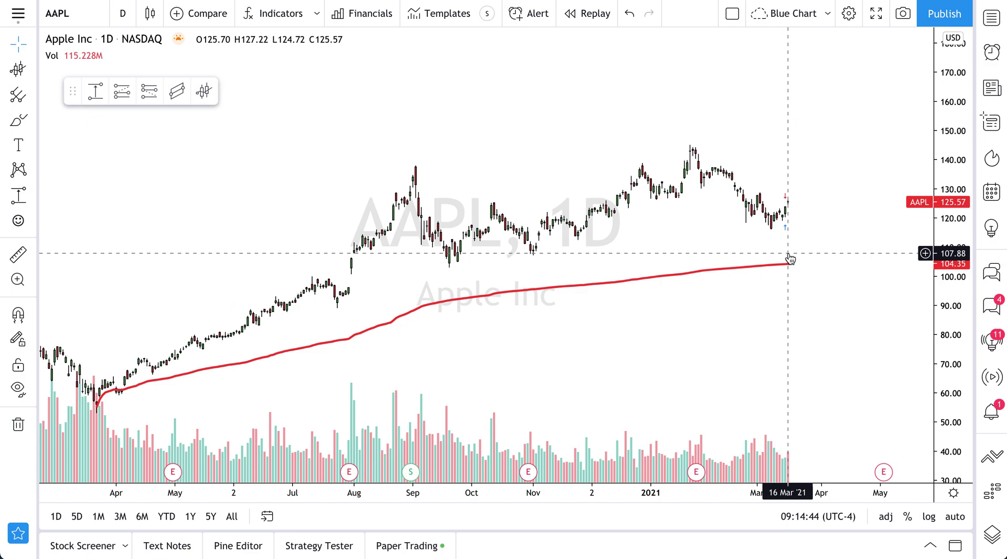
Start a new AAPL alert just above the VWAP line and set its crossing value to 105.00.
{"action": "right_click", "coordinate": [793, 256]}
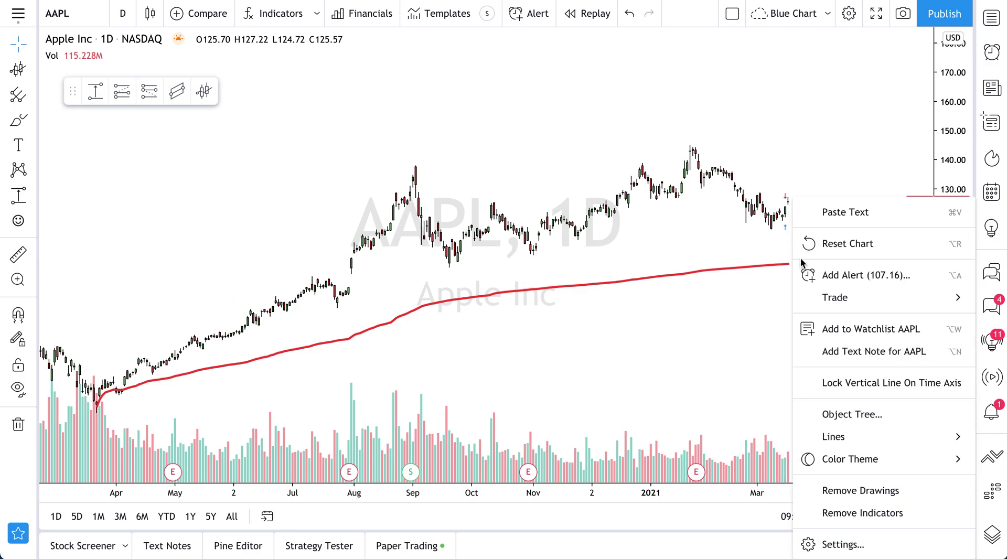
{"action": "left_click", "coordinate": [846, 275]}
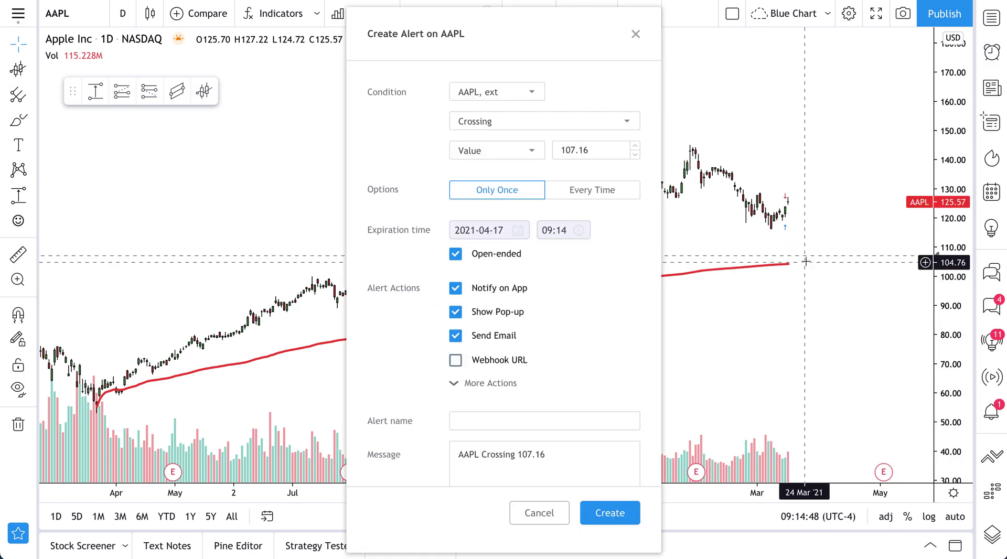
{"action": "left_click", "coordinate": [594, 152]}
{"action": "key", "text": "BackSpace"}
{"action": "key", "text": "BackSpace"}
{"action": "key", "text": "BackSpace"}
{"action": "key", "text": "BackSpace"}
{"action": "type", "text": "4"}
{"action": "left_click", "coordinate": [579, 95]}
{"action": "left_click", "coordinate": [589, 150]}
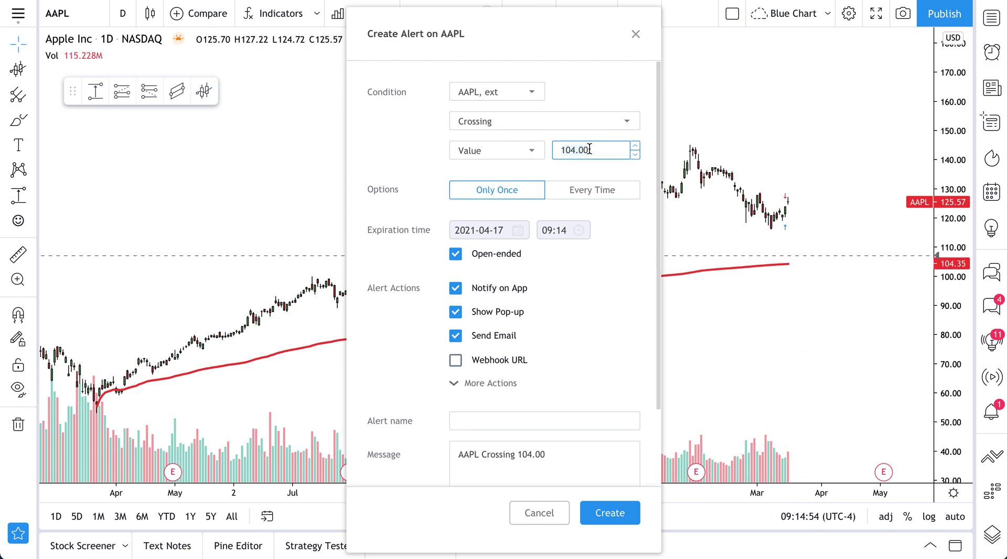
{"action": "type", "text": "5"}
{"action": "left_click", "coordinate": [583, 105]}
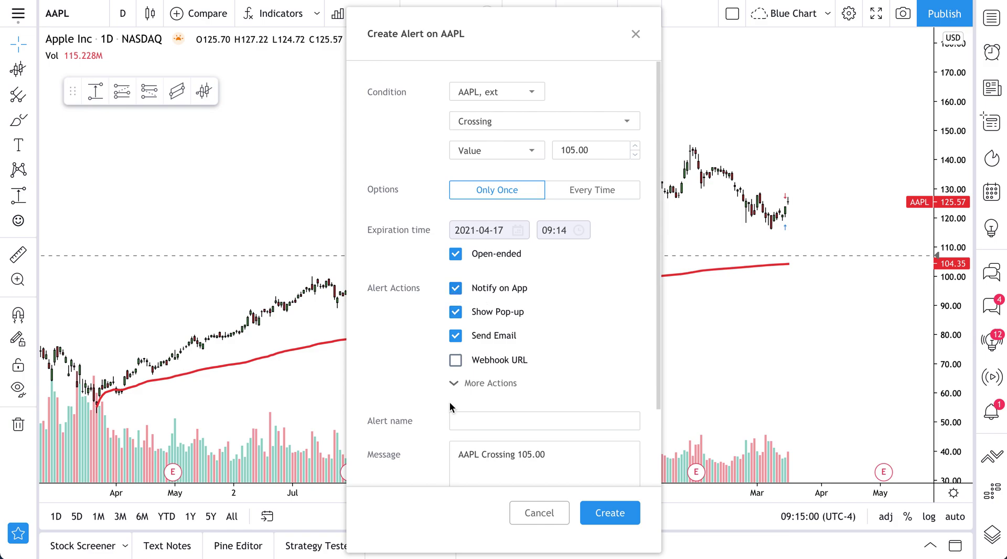
Name the alert "AAPL BREAKS AVWAP!", put "This is the dip we want to buy." before its default message, and create it.
{"action": "scroll", "coordinate": [506, 377], "scroll_direction": "down", "scroll_amount": 1}
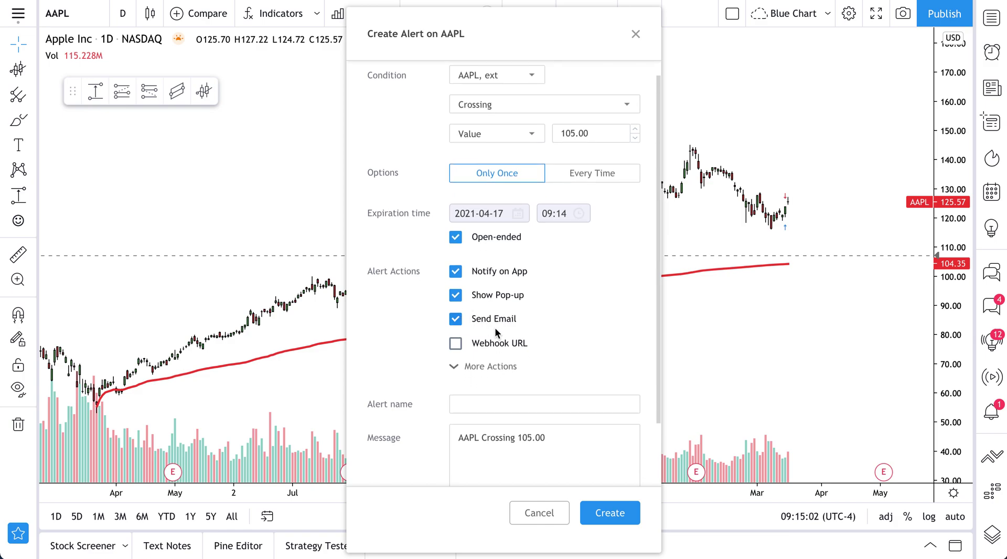
{"action": "scroll", "coordinate": [495, 328], "scroll_direction": "down", "scroll_amount": 2}
{"action": "left_click", "coordinate": [481, 373]}
{"action": "type", "text": "AAPL BREAKS AVWAP!"}
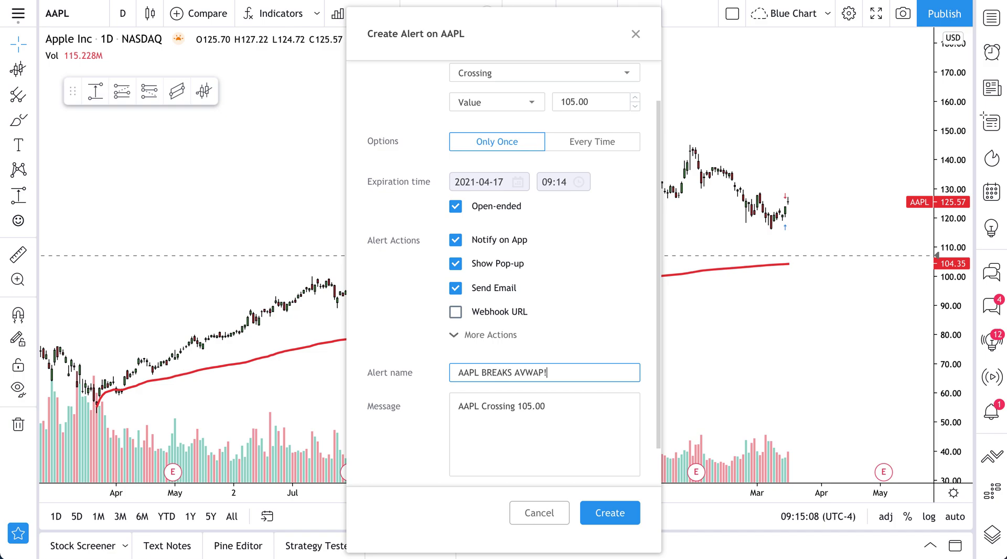
{"action": "left_click", "coordinate": [468, 404]}
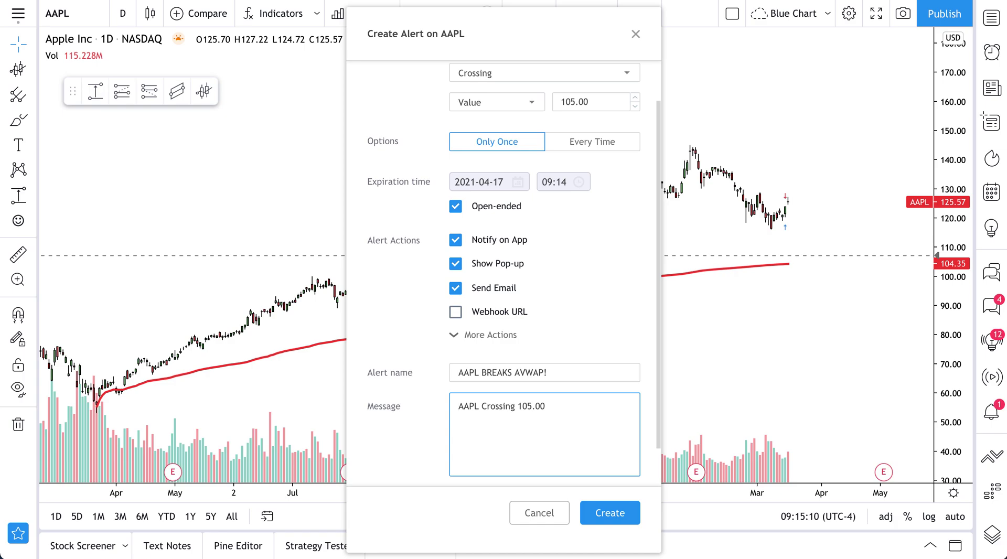
{"action": "type", "text": "This is the dip we"}
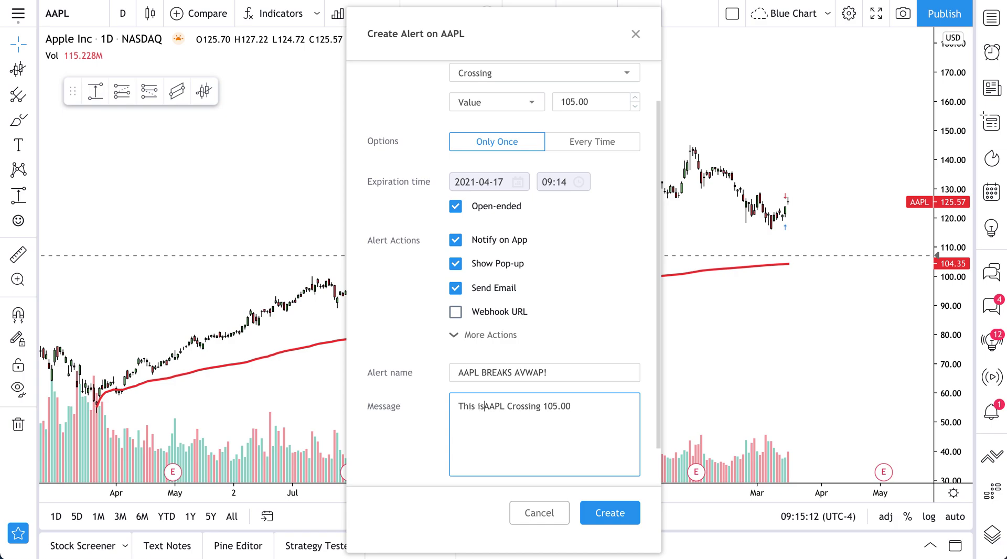
{"action": "type", "text": " want to buy."}
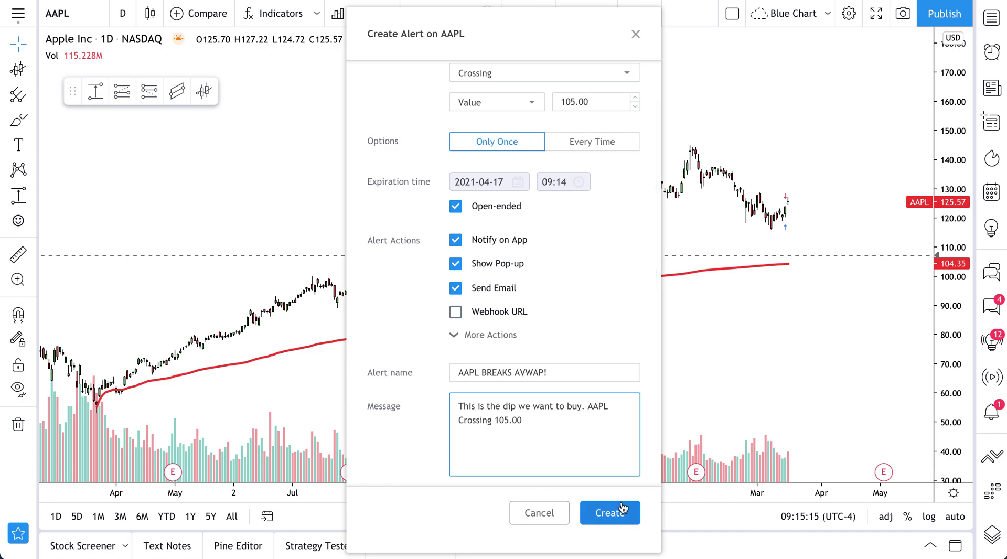
{"action": "left_click", "coordinate": [611, 512]}
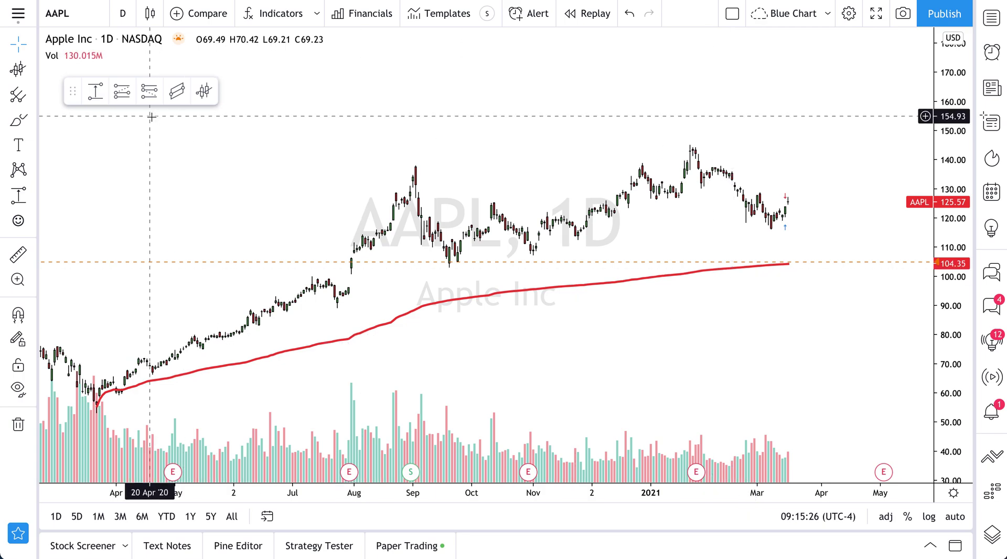
Sketch a Brush stroke from the latest price down toward the alert line and undo it.
{"action": "left_click", "coordinate": [18, 120]}
{"action": "mouse_move", "coordinate": [794, 207]}
{"action": "left_mouse_down"}
{"action": "mouse_move", "coordinate": [790, 258]}
{"action": "mouse_move", "coordinate": [800, 251]}
{"action": "left_mouse_up"}
{"action": "key", "text": "ctrl+z"}
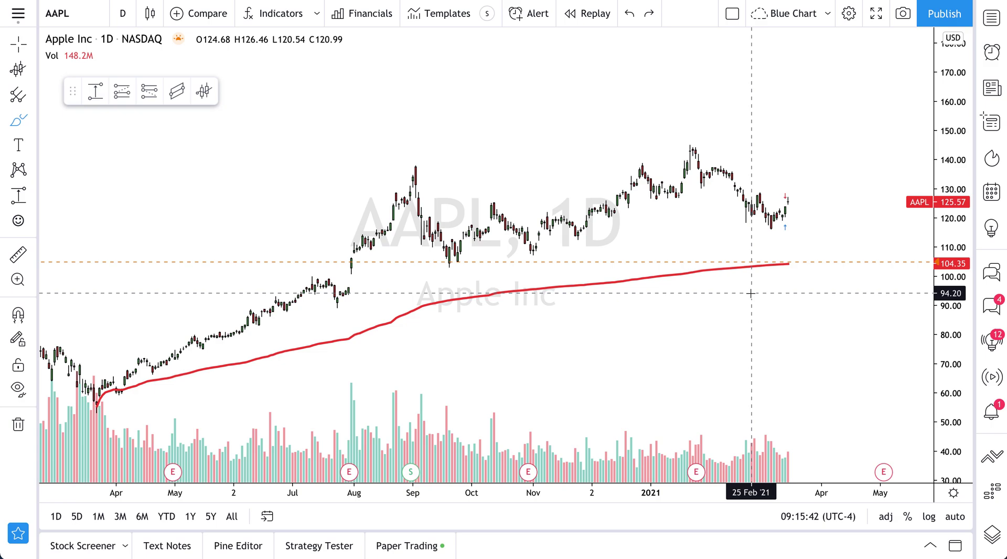
{"action": "scroll", "coordinate": [751, 293], "scroll_direction": "left", "scroll_amount": 5}
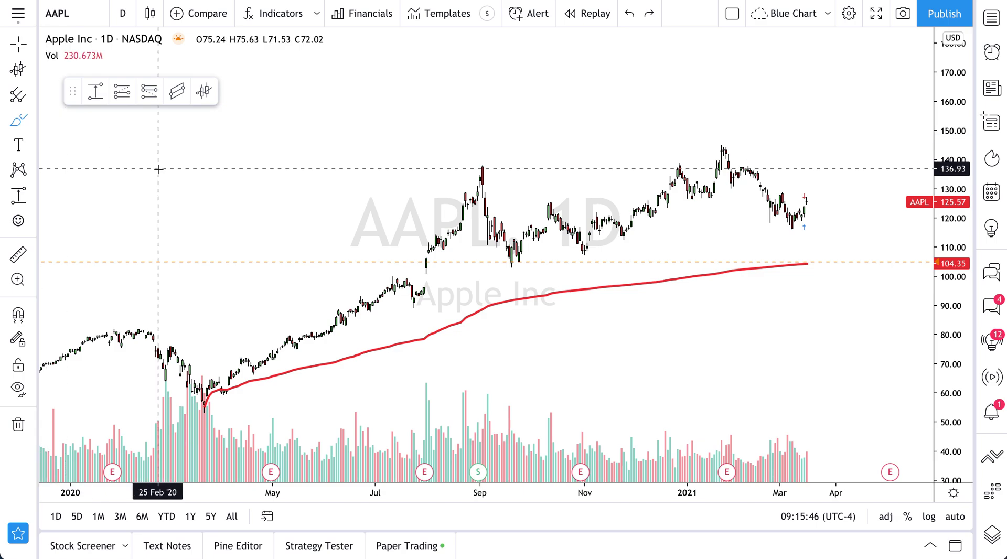
{"action": "left_click", "coordinate": [33, 70]}
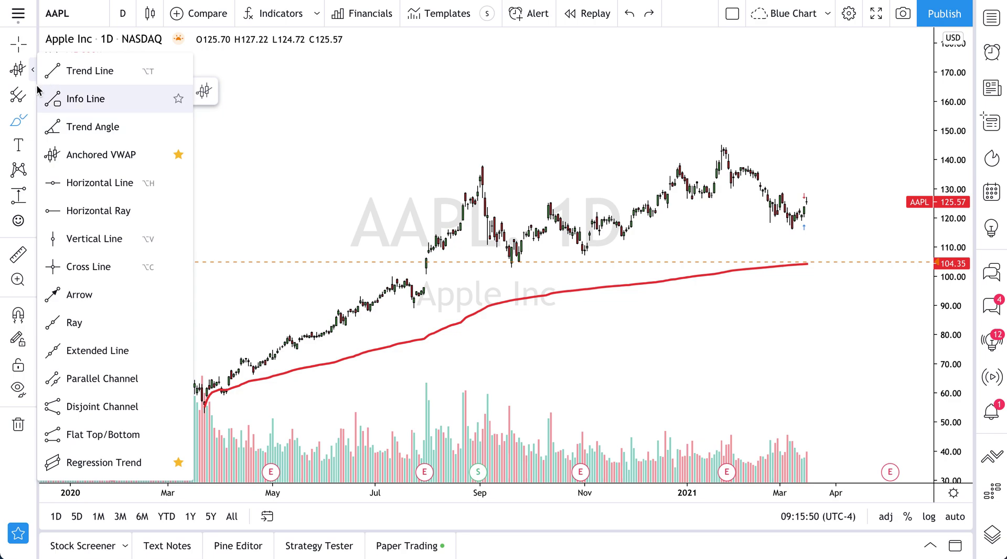
{"action": "left_click", "coordinate": [33, 69]}
{"action": "scroll", "coordinate": [361, 263], "scroll_direction": "down", "scroll_amount": 5}
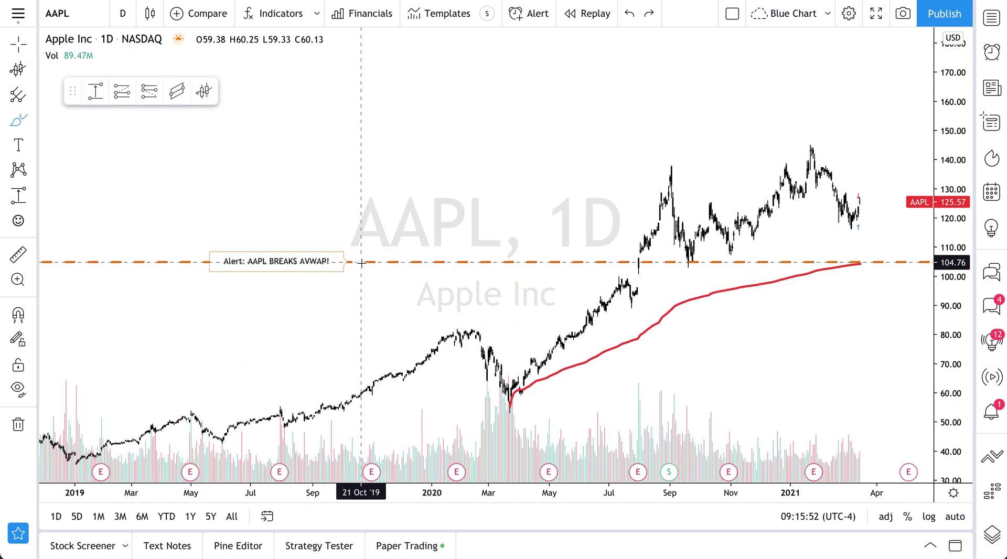
Delete the "AAPL BREAKS AVWAP!" alert from the chart.
{"action": "left_click", "coordinate": [19, 45]}
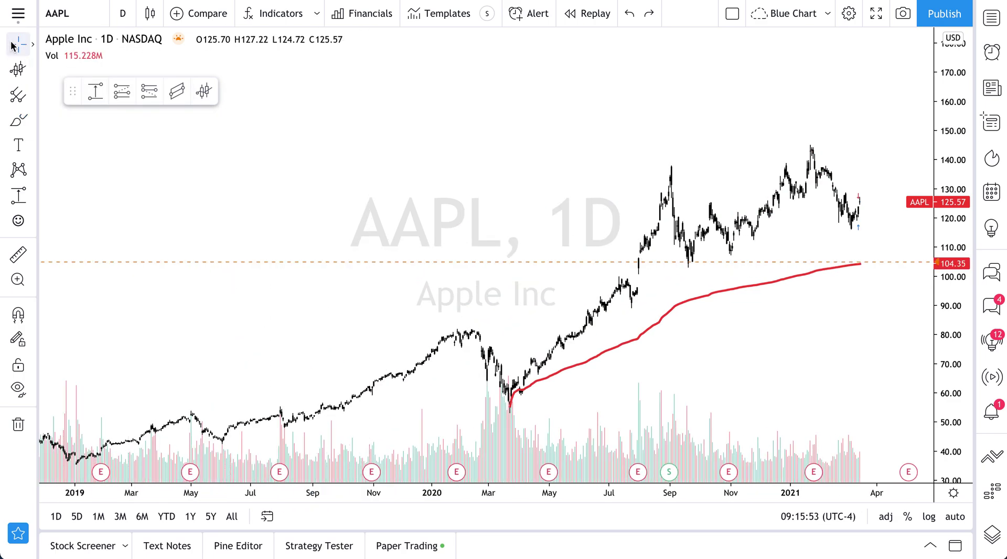
{"action": "left_click", "coordinate": [392, 264]}
{"action": "double_click", "coordinate": [394, 265]}
{"action": "left_click", "coordinate": [402, 514]}
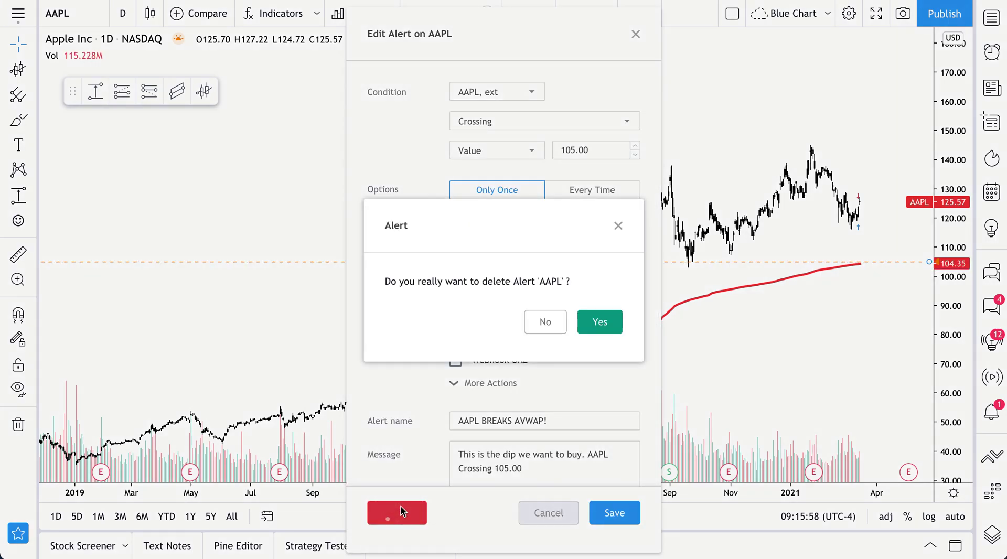
{"action": "left_click", "coordinate": [600, 321]}
Anchor a second VWAP at the 13 Feb 2020 high before the crash and colour its line orange.
{"action": "scroll", "coordinate": [334, 231], "scroll_direction": "up", "scroll_amount": 5}
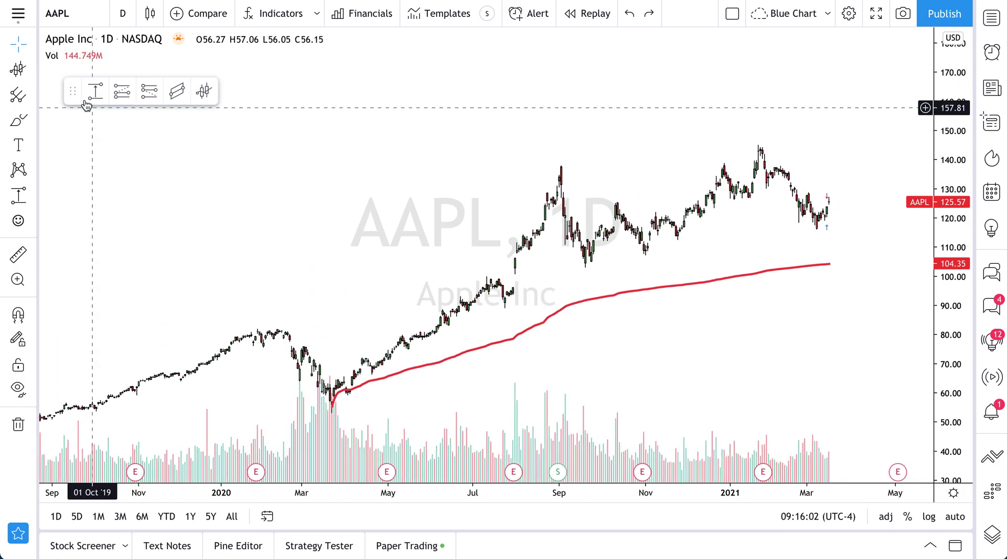
{"action": "left_click", "coordinate": [32, 69]}
{"action": "left_click", "coordinate": [91, 158]}
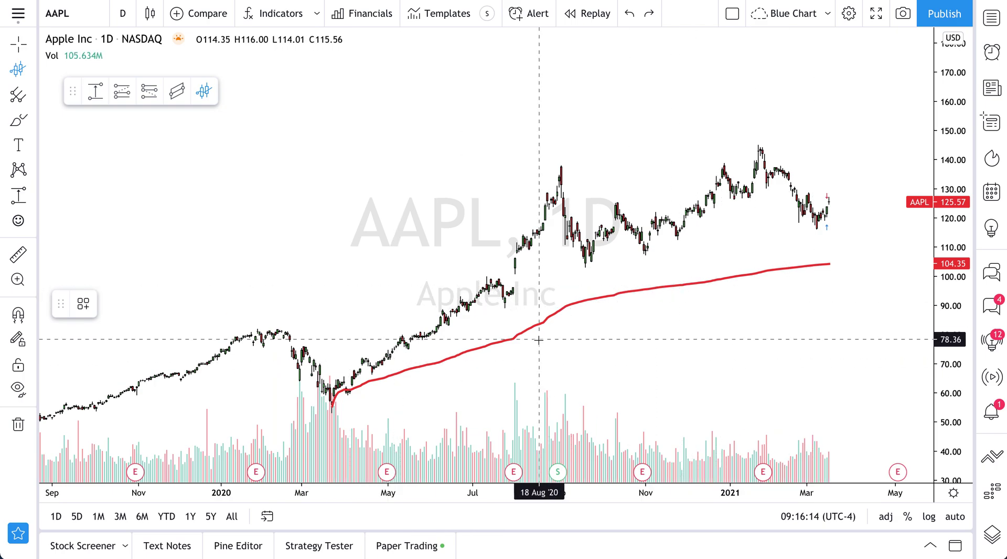
{"action": "scroll", "coordinate": [538, 340], "scroll_direction": "down", "scroll_amount": 2}
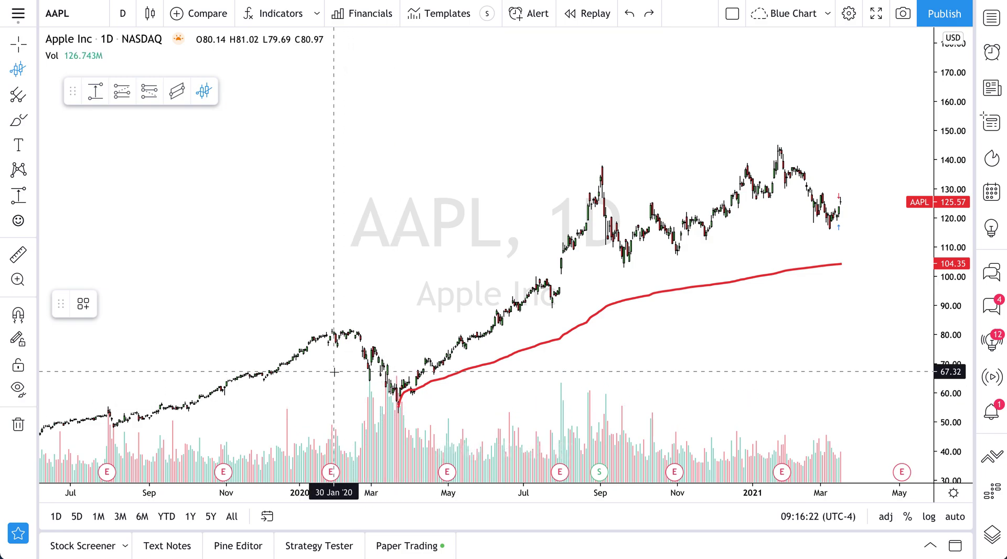
{"action": "left_click", "coordinate": [352, 330]}
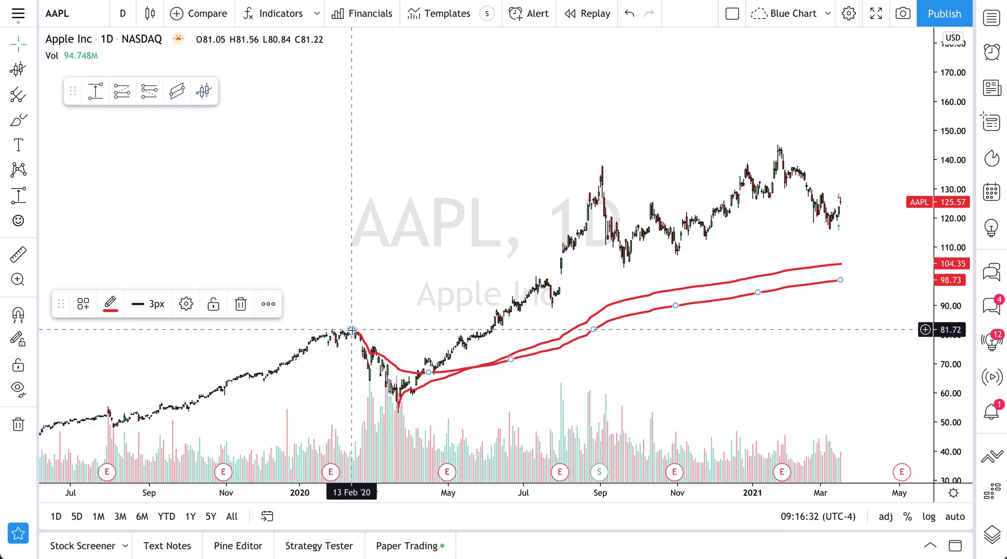
{"action": "left_click", "coordinate": [108, 308]}
{"action": "left_click", "coordinate": [126, 352]}
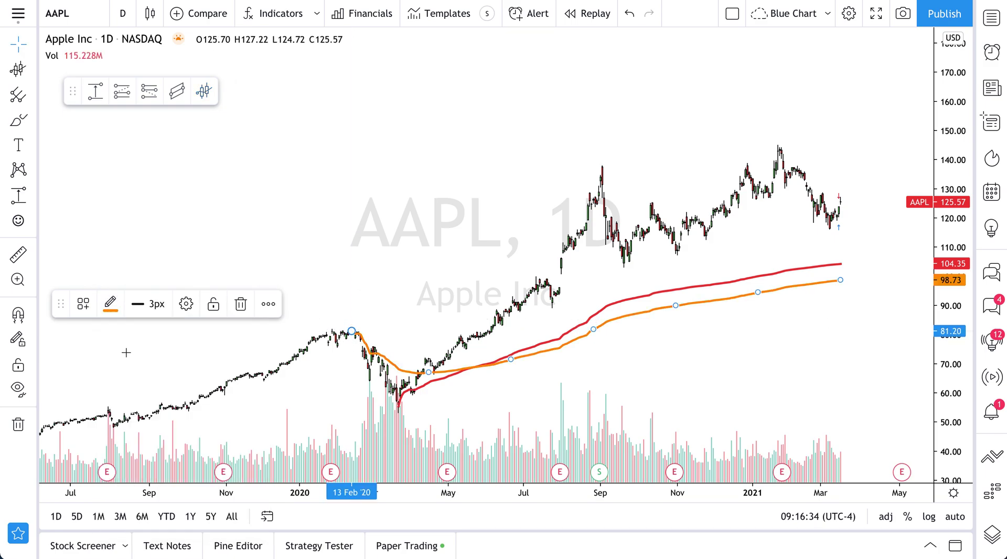
Anchor another VWAP at the 31 Jul 2020 earnings gap bar and colour its line light orange.
{"action": "left_click", "coordinate": [18, 69]}
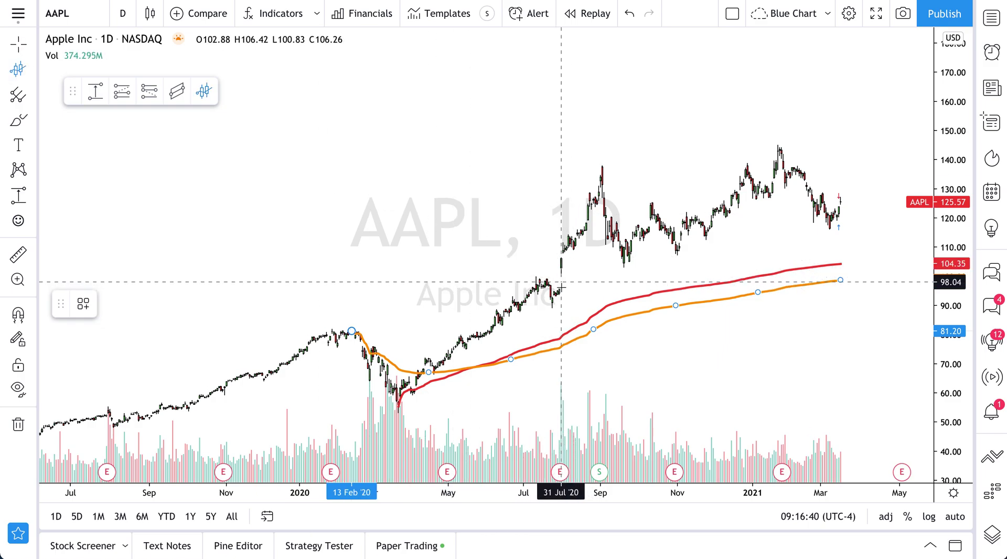
{"action": "left_click", "coordinate": [562, 265]}
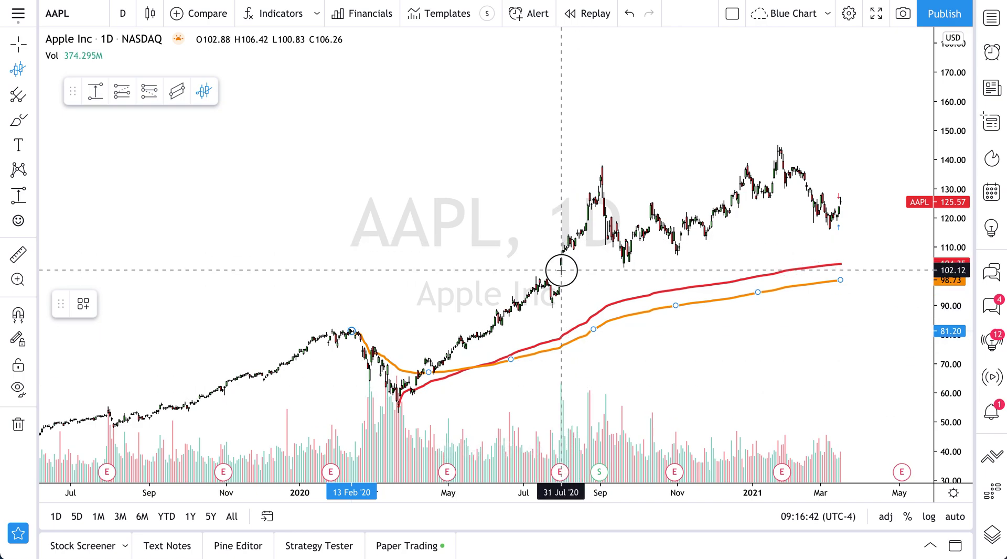
{"action": "double_click", "coordinate": [586, 252]}
{"action": "left_click", "coordinate": [464, 278]}
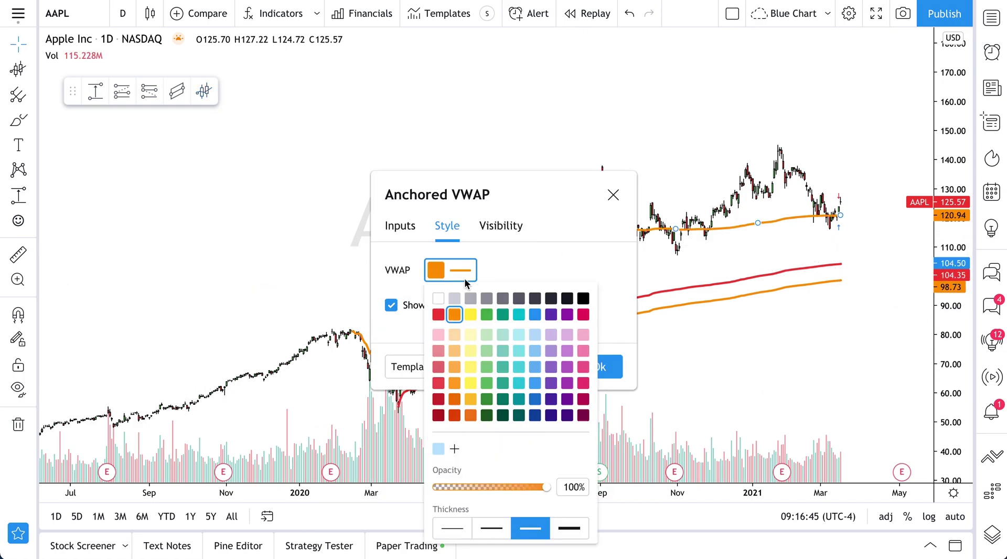
{"action": "left_click", "coordinate": [469, 335]}
{"action": "left_click", "coordinate": [452, 338]}
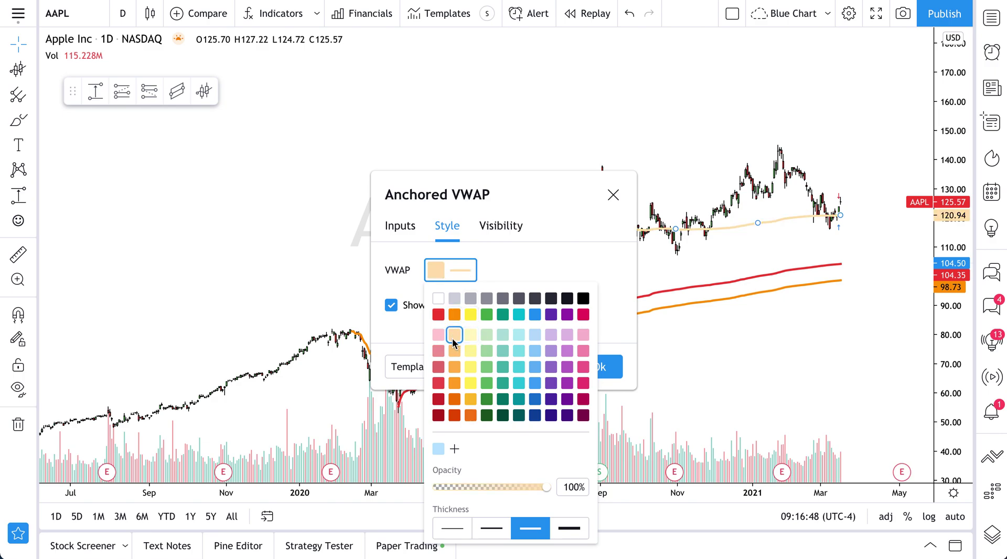
{"action": "left_click", "coordinate": [608, 366]}
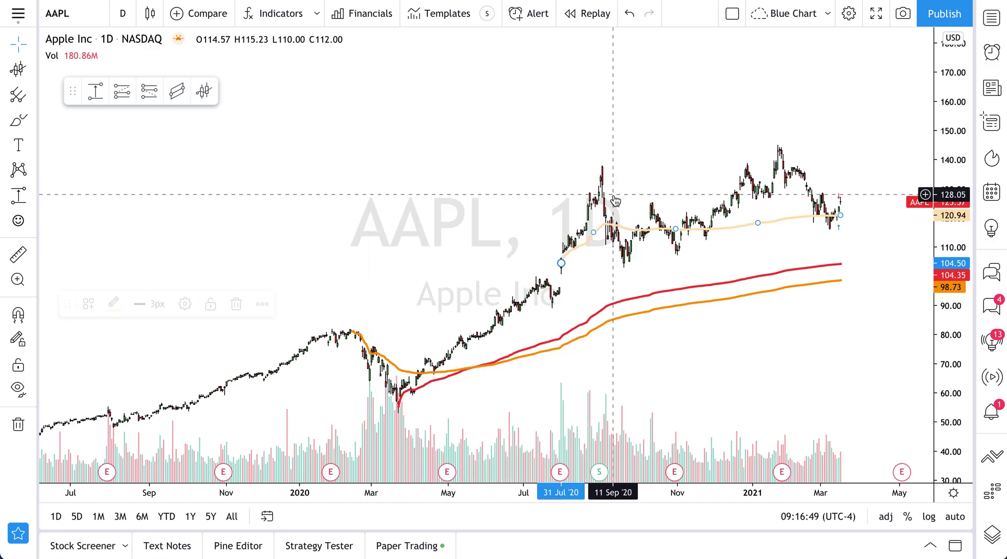
Anchor another VWAP at the 30 Oct 2020 low after earnings and colour its line muted red.
{"action": "left_click", "coordinate": [18, 68]}
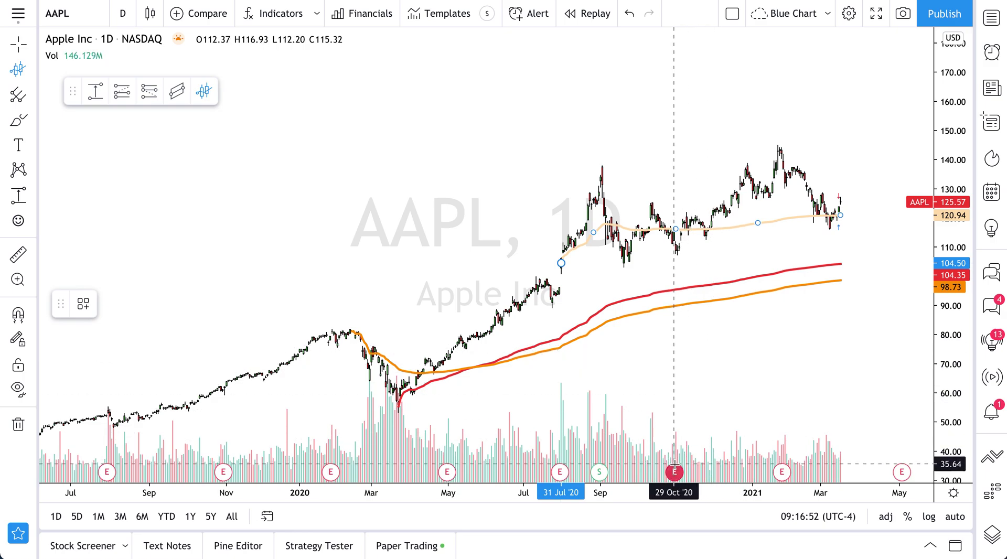
{"action": "left_click", "coordinate": [675, 238]}
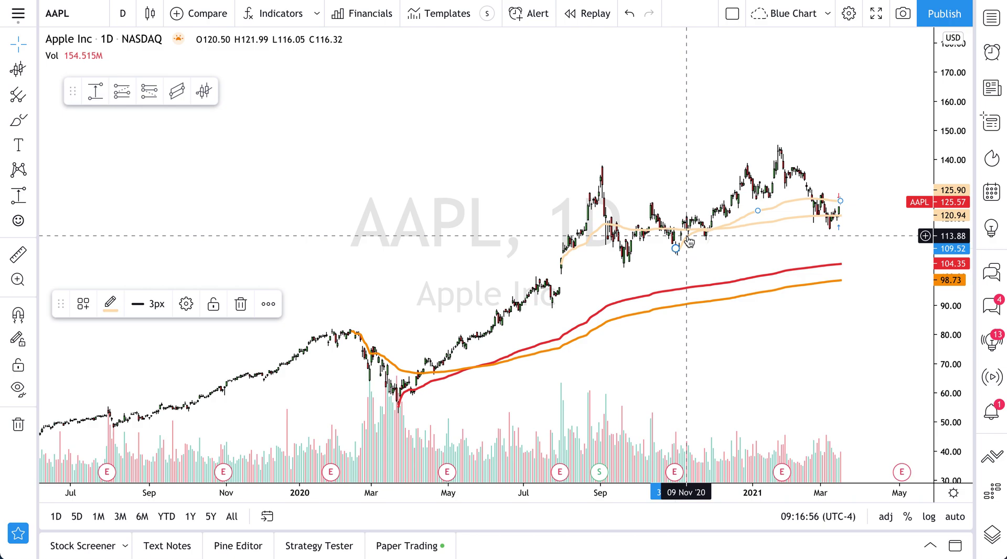
{"action": "double_click", "coordinate": [689, 241]}
{"action": "left_click", "coordinate": [457, 273]}
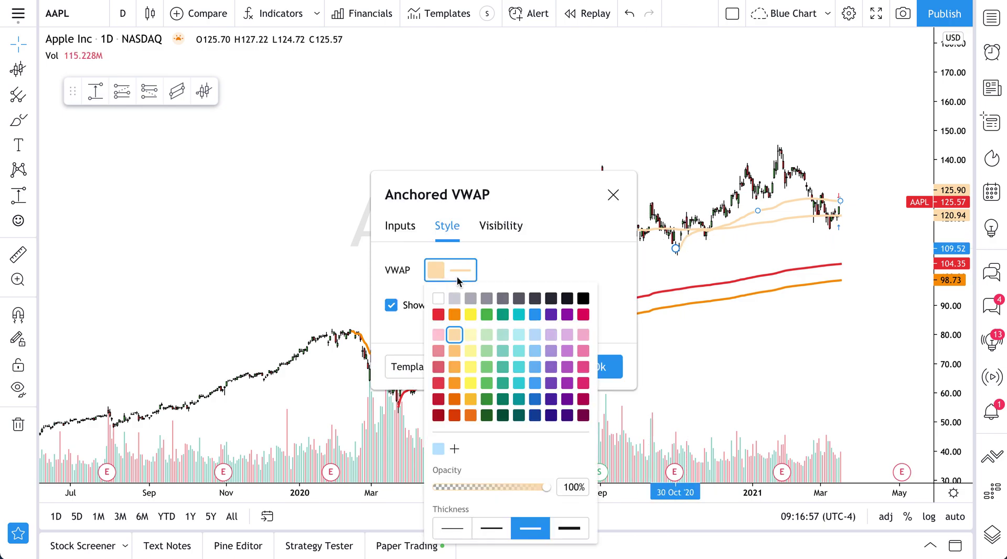
{"action": "left_click", "coordinate": [438, 351]}
{"action": "left_click", "coordinate": [438, 368]}
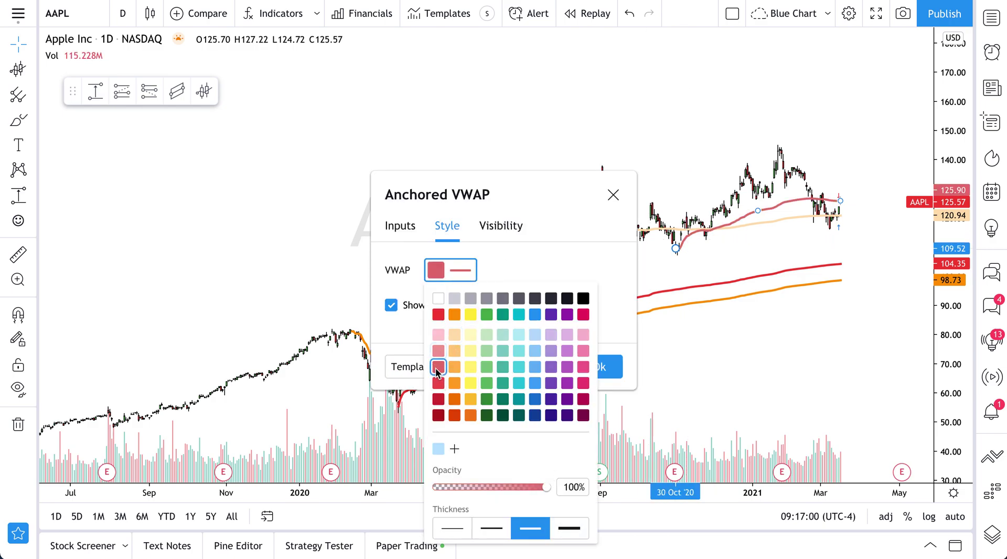
{"action": "left_click", "coordinate": [640, 197]}
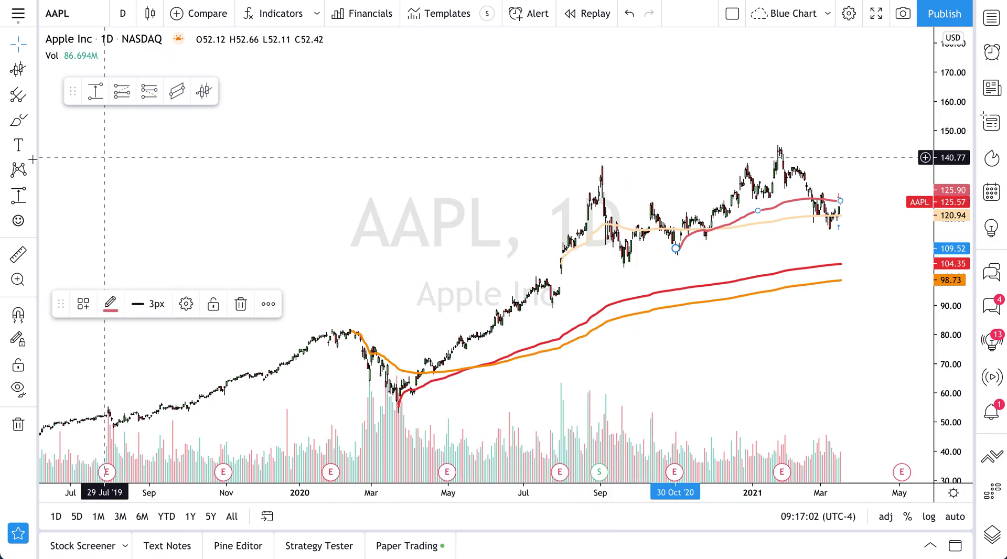
Anchor another VWAP at the 25 Jan 2021 high and colour its line amber.
{"action": "left_click", "coordinate": [19, 75]}
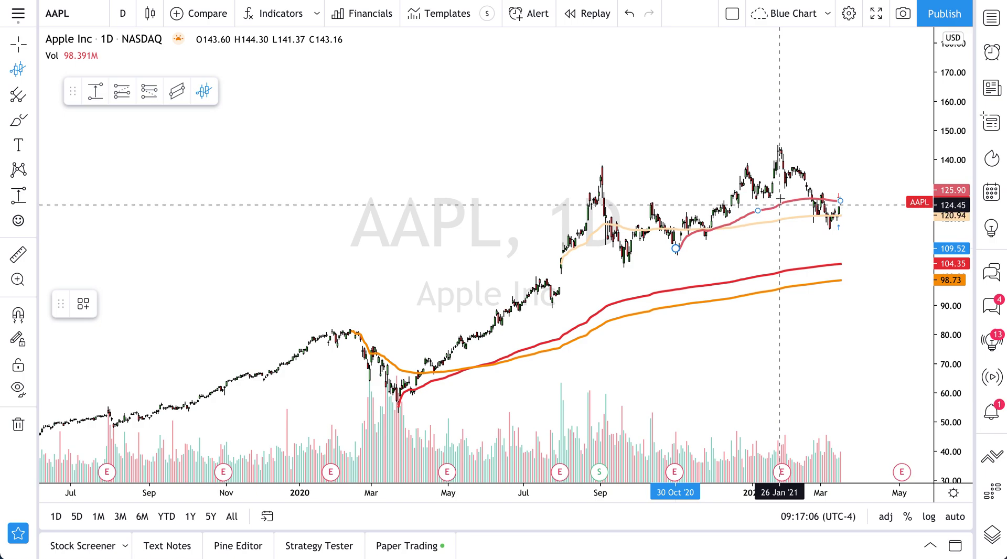
{"action": "left_click", "coordinate": [779, 149]}
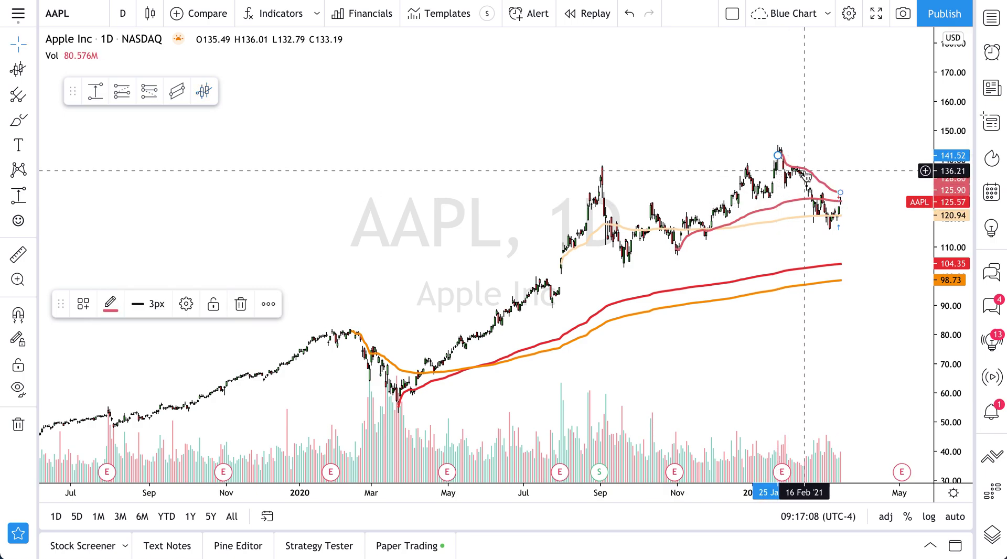
{"action": "double_click", "coordinate": [778, 156]}
{"action": "left_click", "coordinate": [466, 270]}
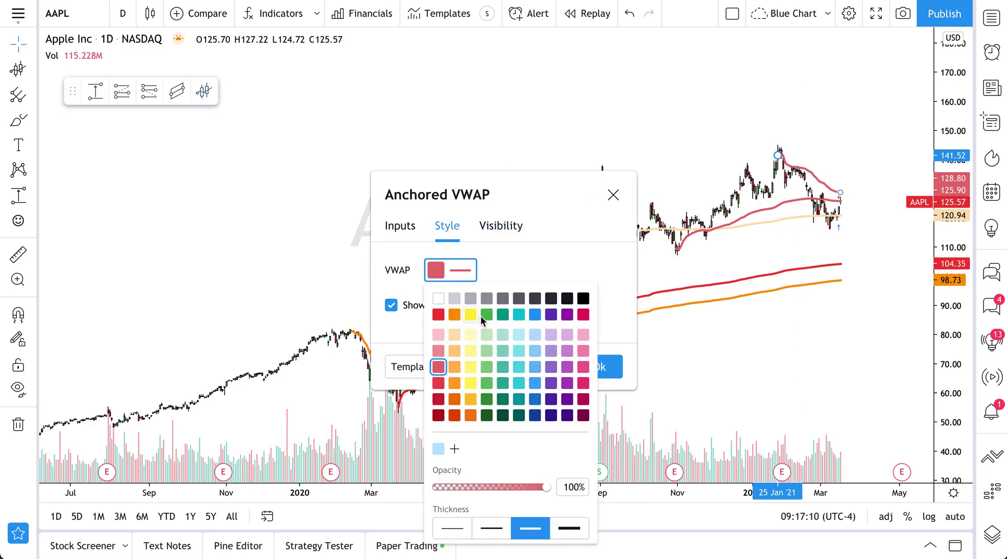
{"action": "left_click", "coordinate": [471, 400]}
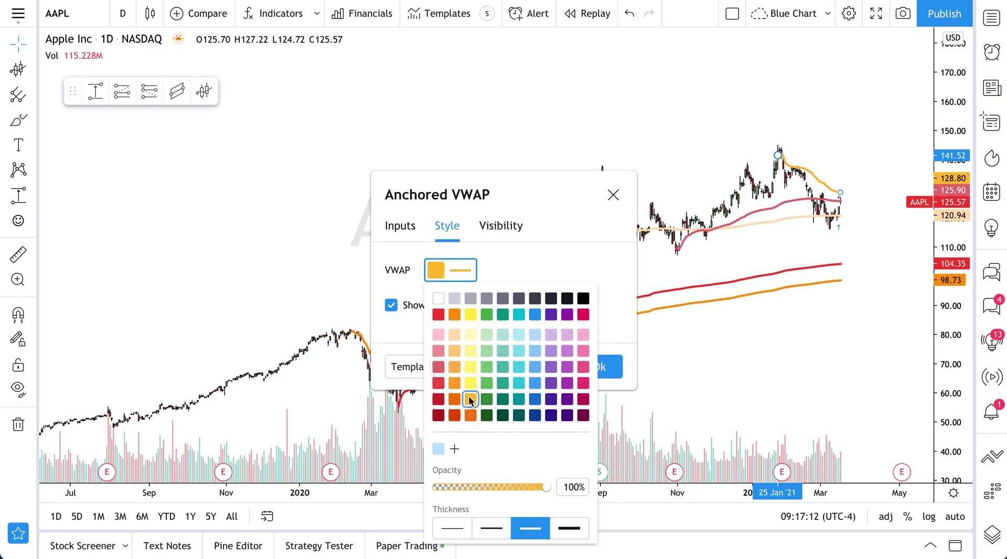
{"action": "left_click", "coordinate": [613, 194]}
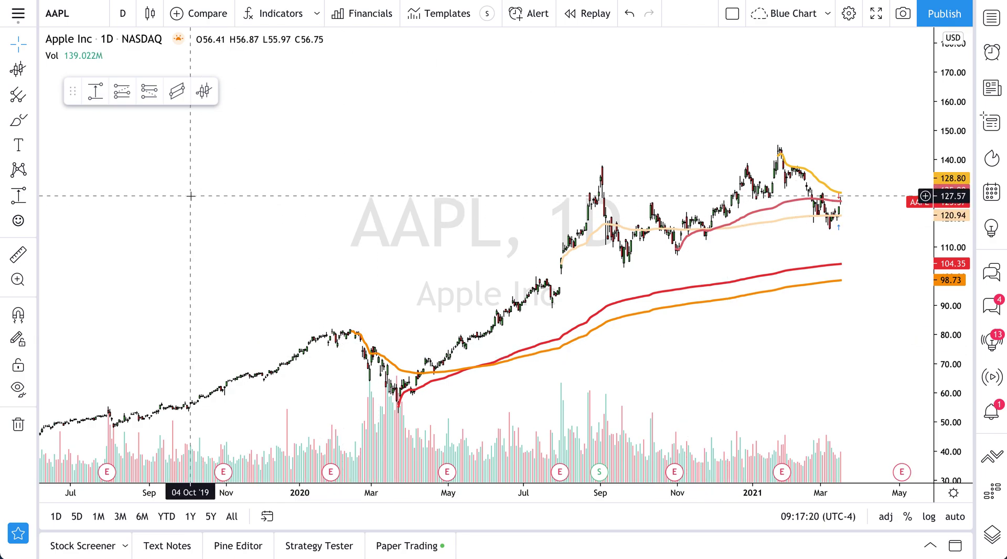
Anchor another VWAP at the 2 Sep 2020 high and colour its line dark red.
{"action": "left_click", "coordinate": [18, 69]}
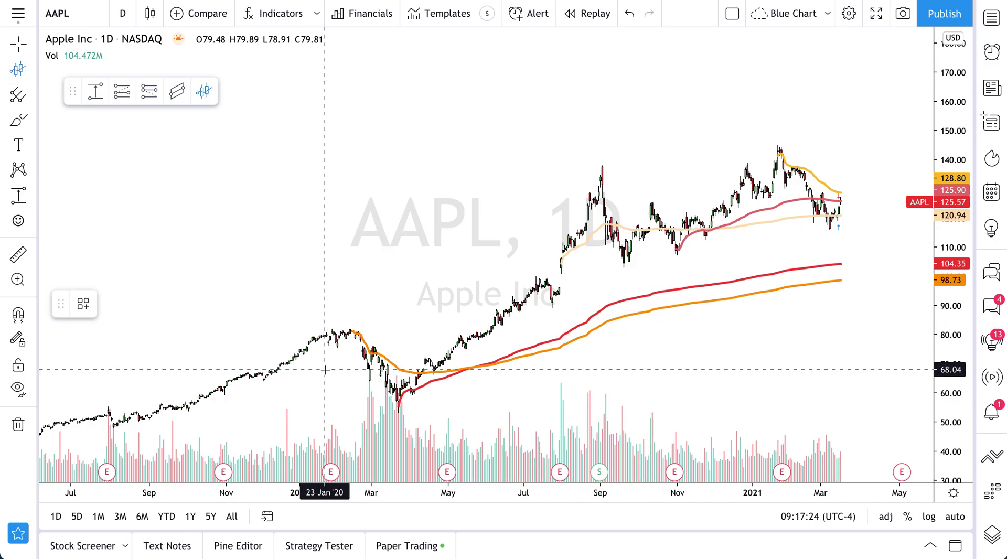
{"action": "scroll", "coordinate": [325, 369], "scroll_direction": "down", "scroll_amount": 1}
{"action": "scroll", "coordinate": [326, 370], "scroll_direction": "up", "scroll_amount": 2}
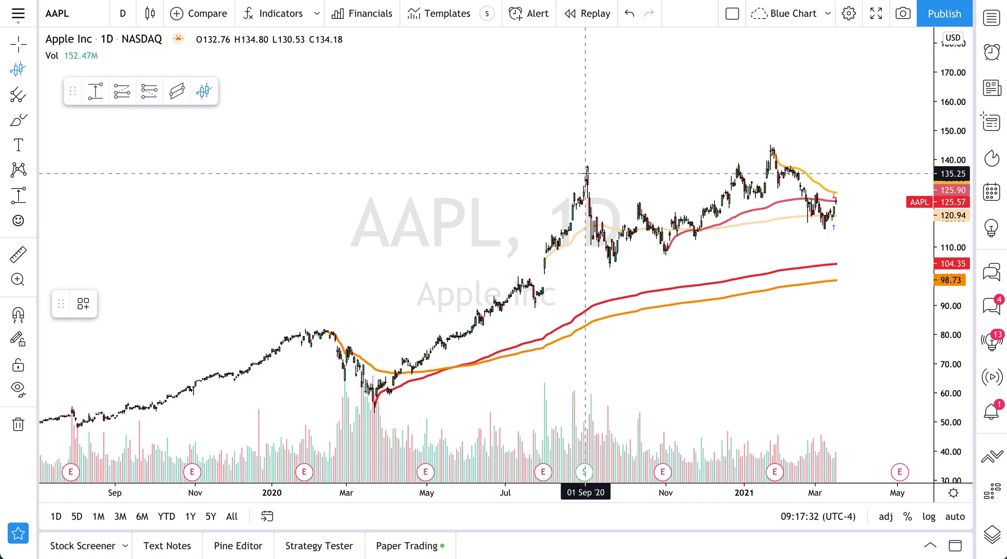
{"action": "left_click", "coordinate": [587, 168]}
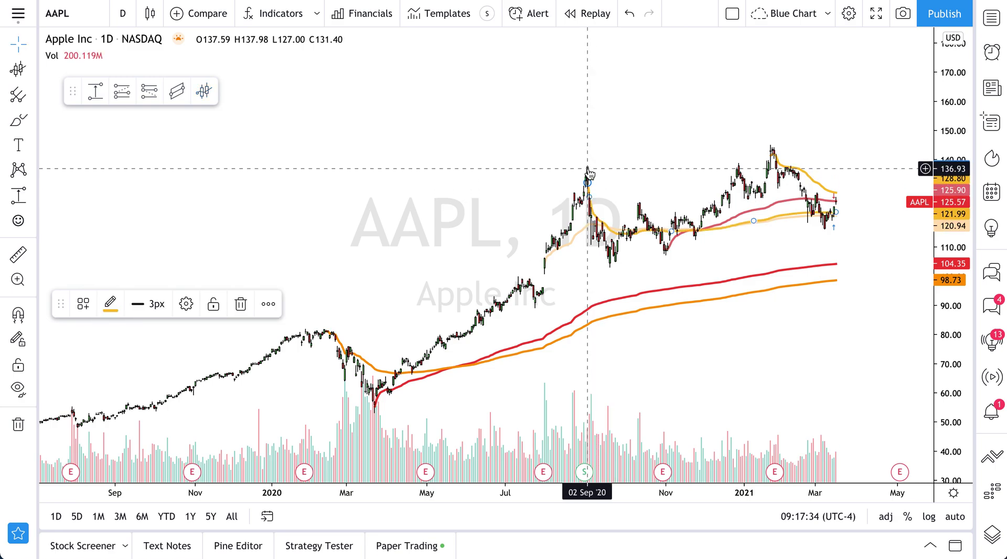
{"action": "left_click", "coordinate": [111, 303]}
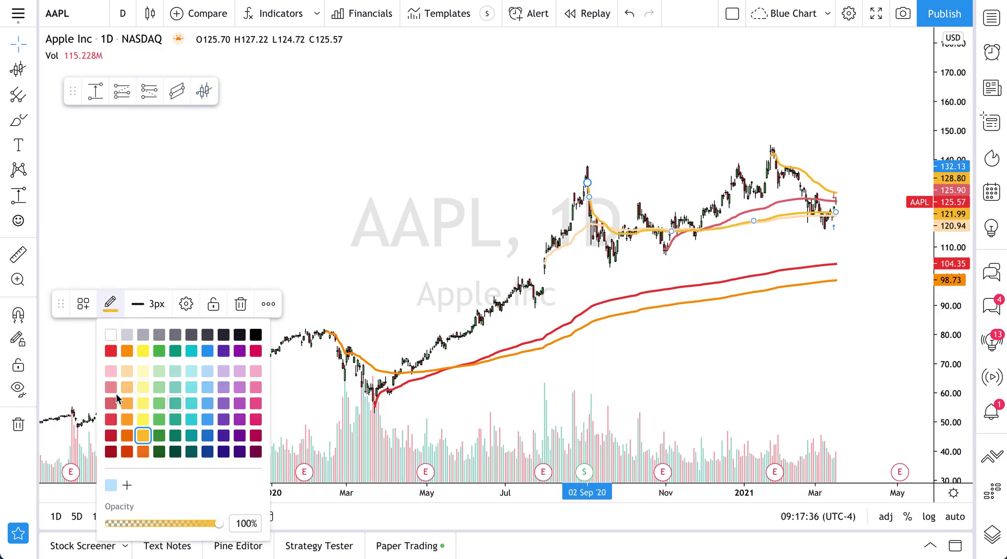
{"action": "left_click", "coordinate": [111, 436]}
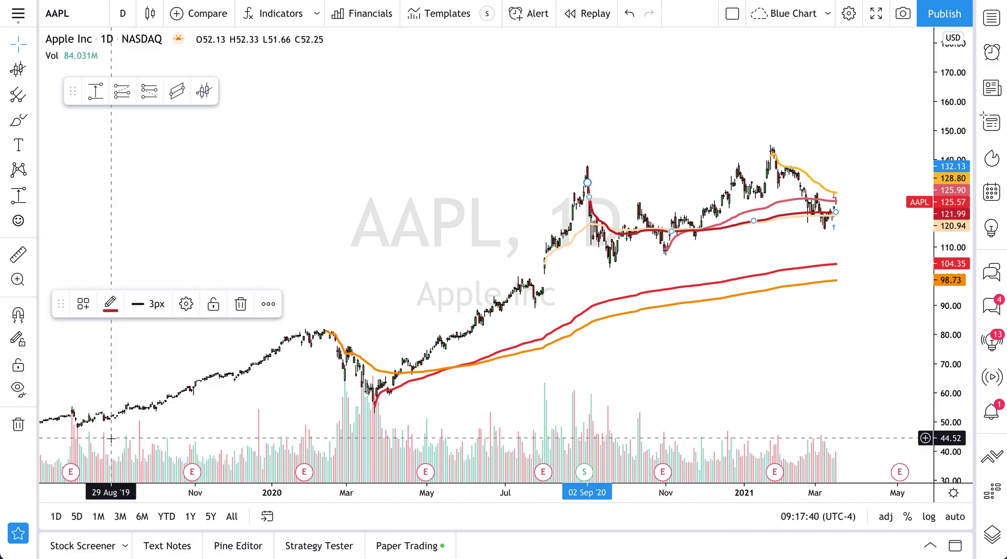
Circle the end of the amber VWAP at the 16 Mar 2021 bar with the brush and undo the stroke.
{"action": "scroll", "coordinate": [342, 301], "scroll_direction": "up", "scroll_amount": 3}
{"action": "left_click", "coordinate": [18, 53]}
{"action": "left_click", "coordinate": [78, 46]}
{"action": "mouse_move", "coordinate": [434, 222]}
{"action": "left_mouse_down"}
{"action": "mouse_move", "coordinate": [243, 234]}
{"action": "mouse_move", "coordinate": [303, 225]}
{"action": "left_mouse_up"}
{"action": "scroll", "coordinate": [303, 224], "scroll_direction": "down", "scroll_amount": 1}
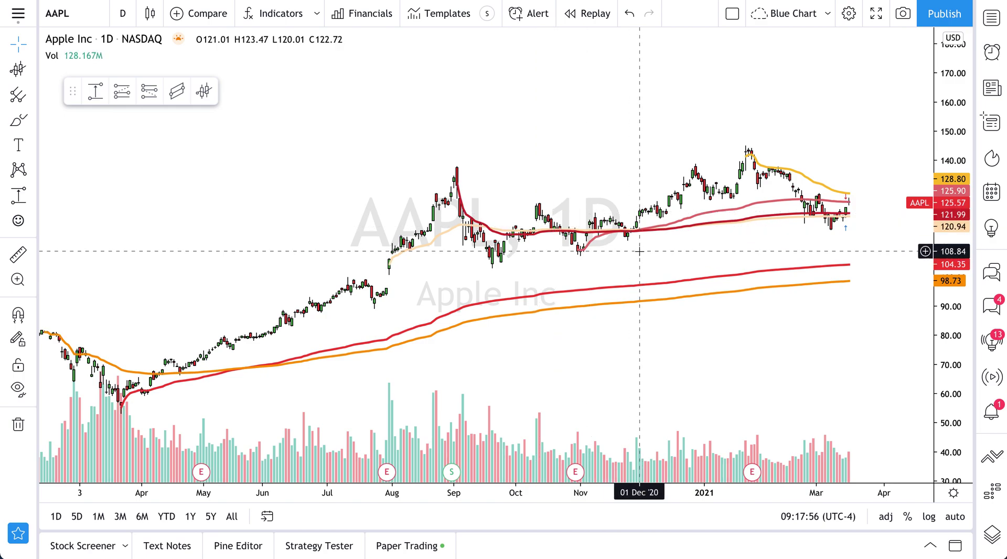
{"action": "scroll", "coordinate": [639, 252], "scroll_direction": "up", "scroll_amount": 6}
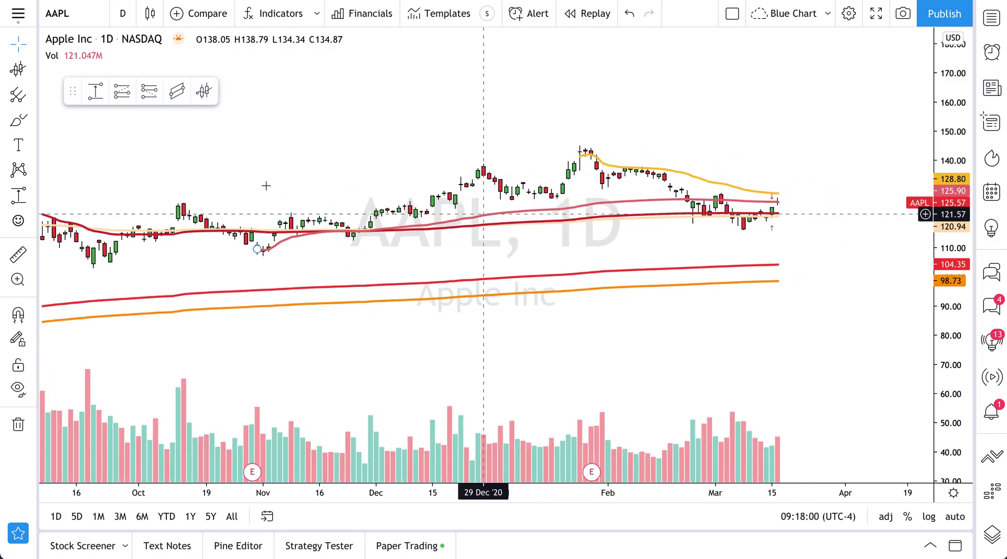
{"action": "left_click", "coordinate": [18, 120]}
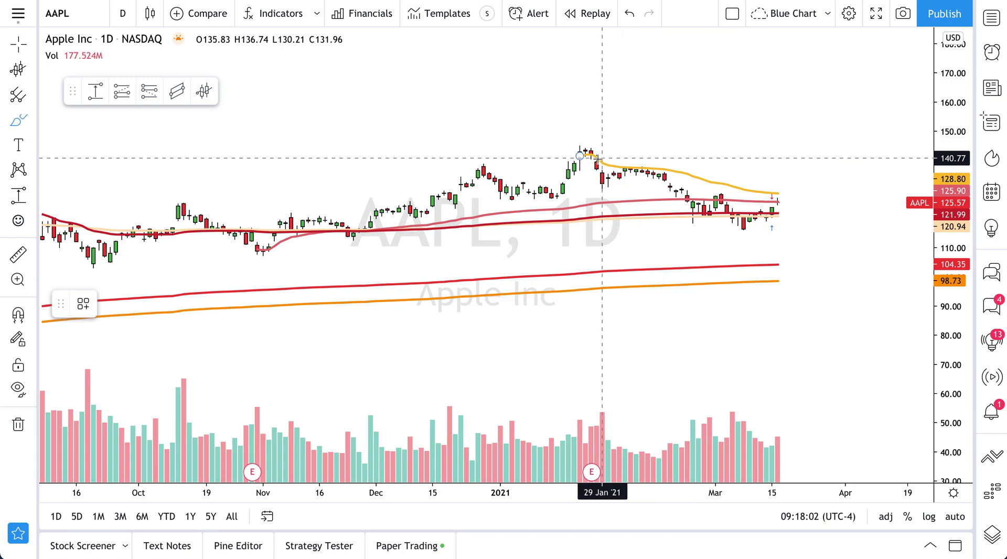
{"action": "mouse_move", "coordinate": [782, 182]}
{"action": "left_mouse_down"}
{"action": "mouse_move", "coordinate": [784, 201]}
{"action": "mouse_move", "coordinate": [779, 185]}
{"action": "left_mouse_up"}
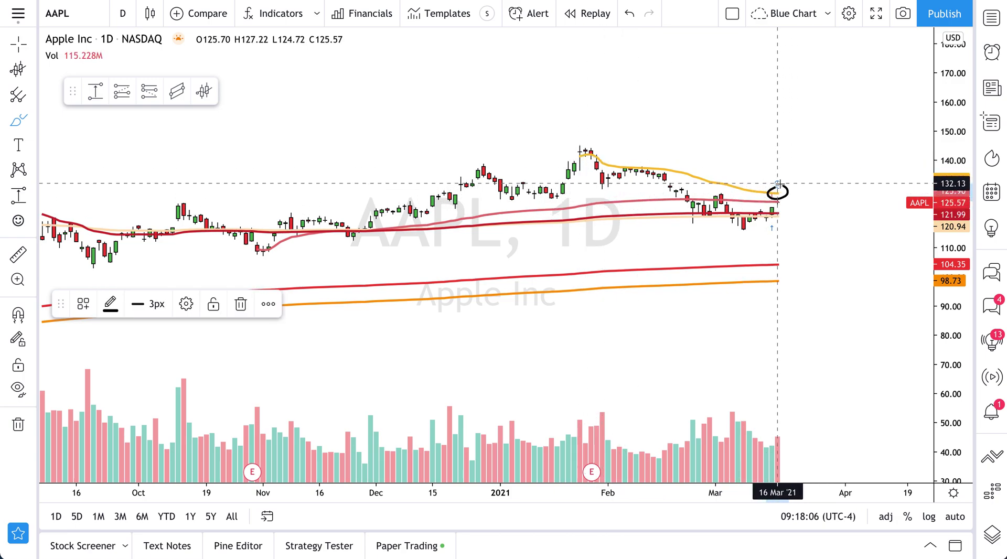
{"action": "key", "text": "ctrl+z"}
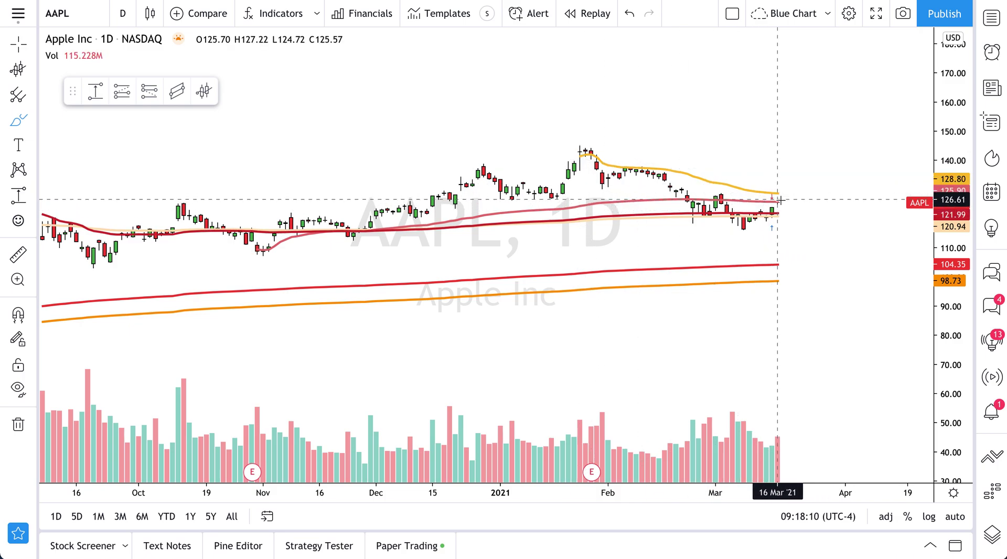
Draw the brush circle around the amber VWAP's end once more and delete it.
{"action": "scroll", "coordinate": [780, 200], "scroll_direction": "up", "scroll_amount": 3}
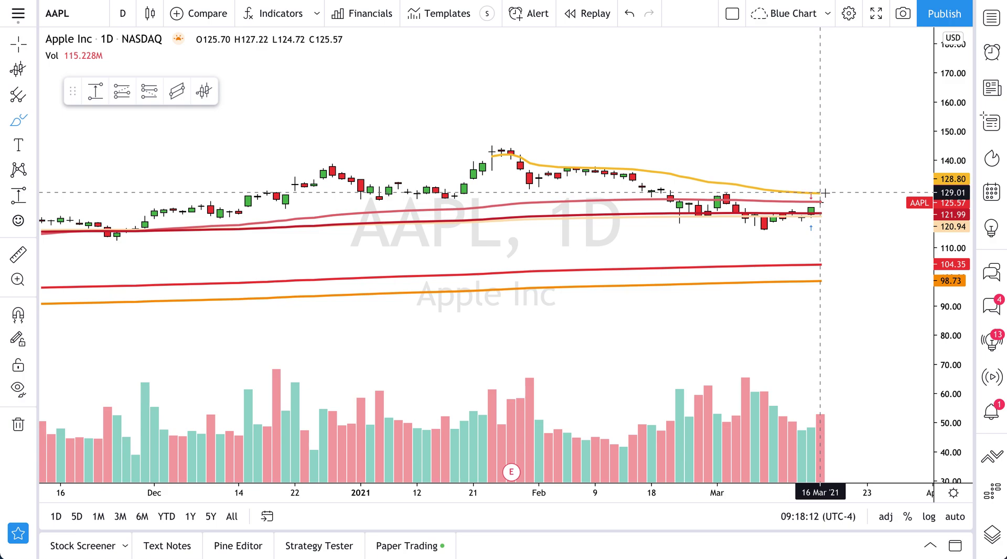
{"action": "mouse_move", "coordinate": [823, 186]}
{"action": "left_mouse_down"}
{"action": "mouse_move", "coordinate": [808, 195]}
{"action": "mouse_move", "coordinate": [827, 192]}
{"action": "mouse_move", "coordinate": [820, 186]}
{"action": "left_mouse_up"}
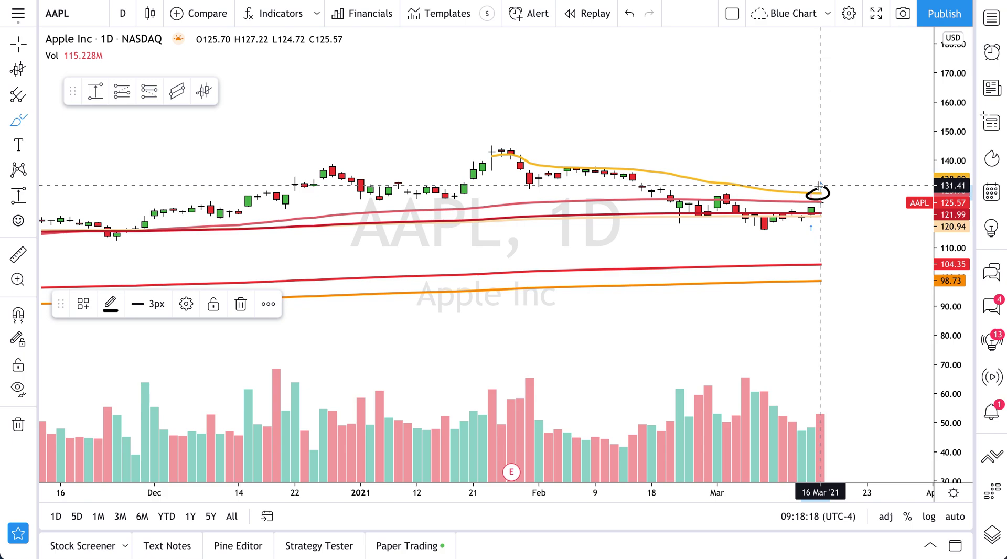
{"action": "key", "text": "Delete"}
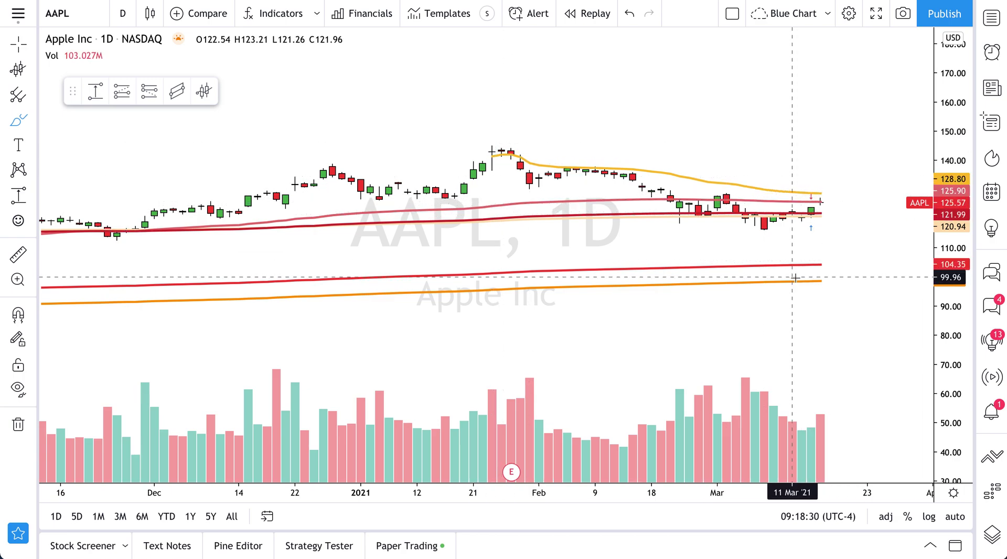
Change the line colour of the VWAP anchored at the 30 Oct 2020 low to yellow.
{"action": "scroll", "coordinate": [795, 278], "scroll_direction": "down", "scroll_amount": 5}
{"action": "scroll", "coordinate": [733, 265], "scroll_direction": "down", "scroll_amount": 2}
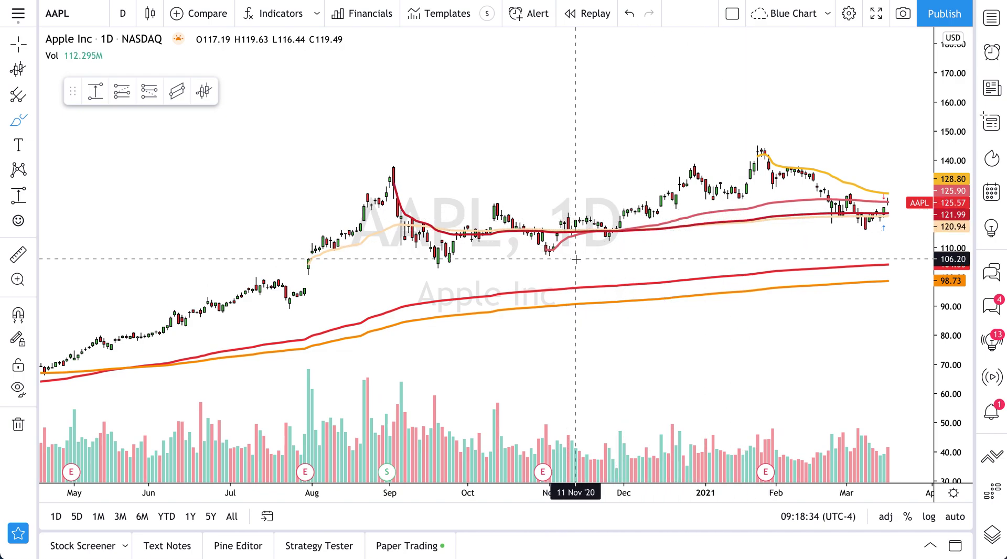
{"action": "left_click", "coordinate": [18, 44]}
{"action": "left_click", "coordinate": [562, 240]}
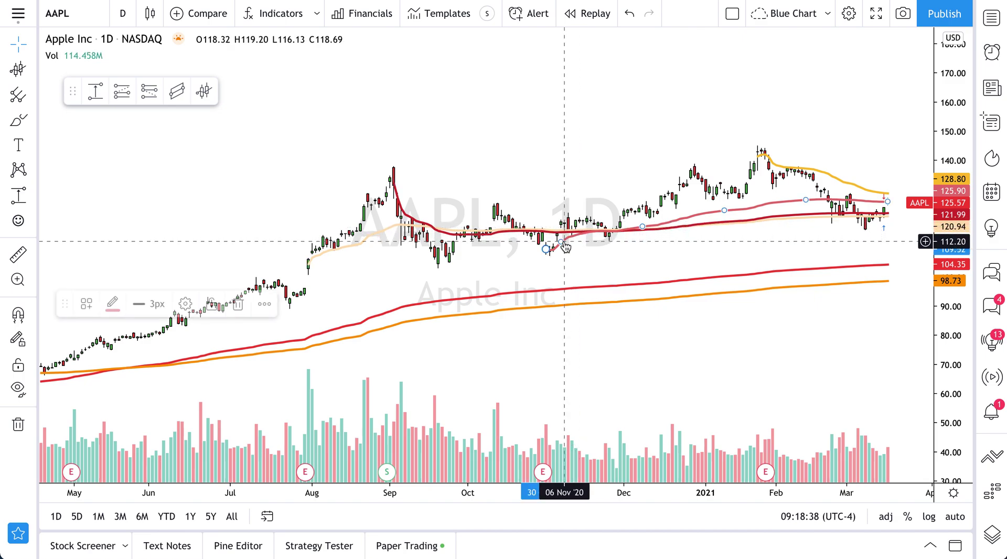
{"action": "double_click", "coordinate": [562, 240]}
{"action": "left_click", "coordinate": [463, 274]}
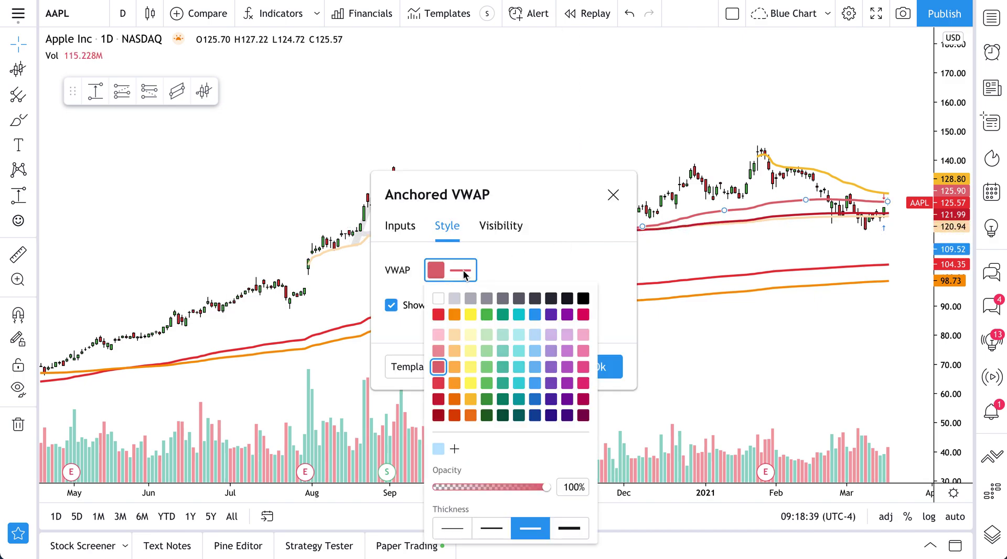
{"action": "left_click", "coordinate": [454, 384]}
{"action": "left_click", "coordinate": [454, 415]}
{"action": "left_click", "coordinate": [439, 416]}
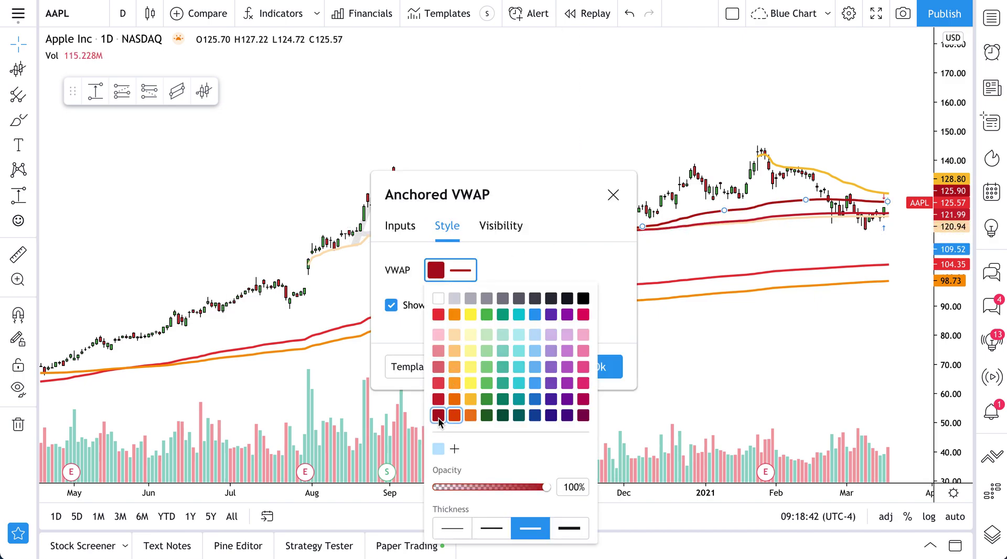
{"action": "left_click", "coordinate": [472, 417]}
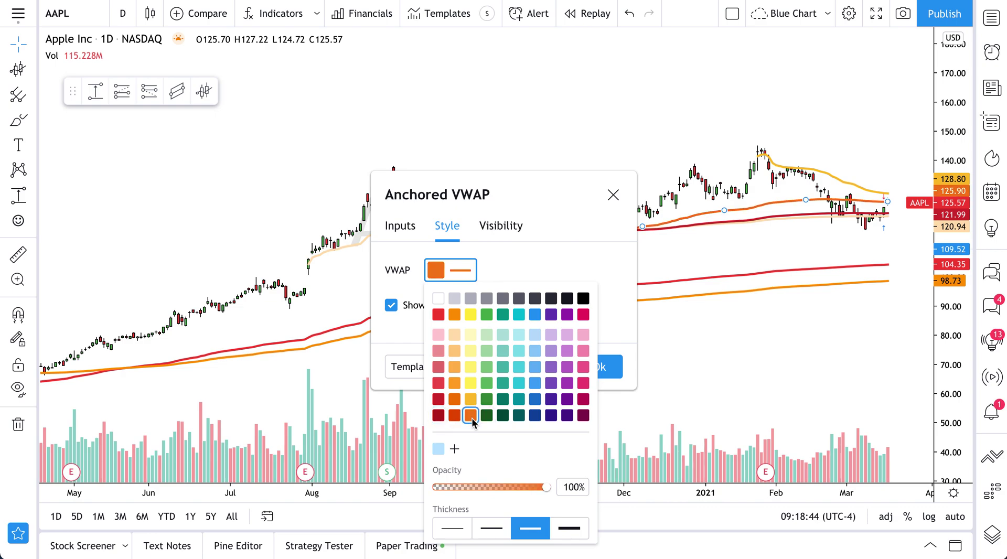
{"action": "left_click", "coordinate": [471, 383]}
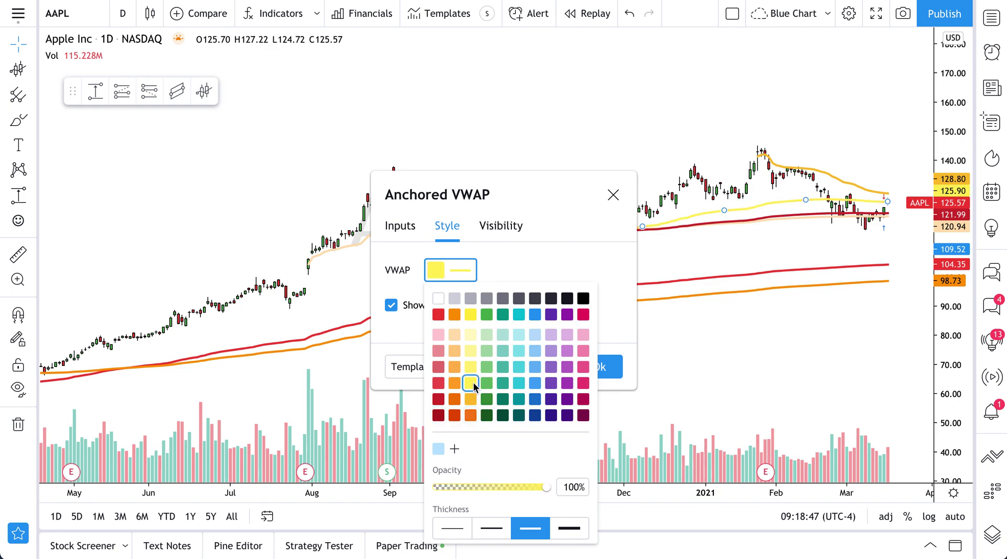
{"action": "left_click", "coordinate": [612, 205]}
{"action": "scroll", "coordinate": [625, 266], "scroll_direction": "up", "scroll_amount": 3}
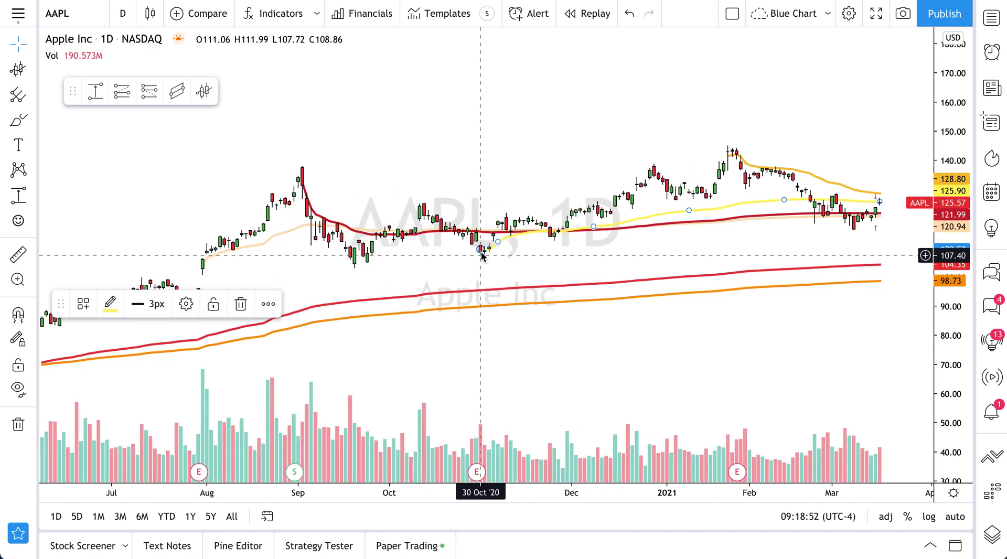
{"action": "left_click", "coordinate": [856, 261]}
Sketch brush marks around the latest mid-March bars, with an arrow rising above the amber VWAP, and undo them.
{"action": "scroll", "coordinate": [856, 246], "scroll_direction": "up", "scroll_amount": 4}
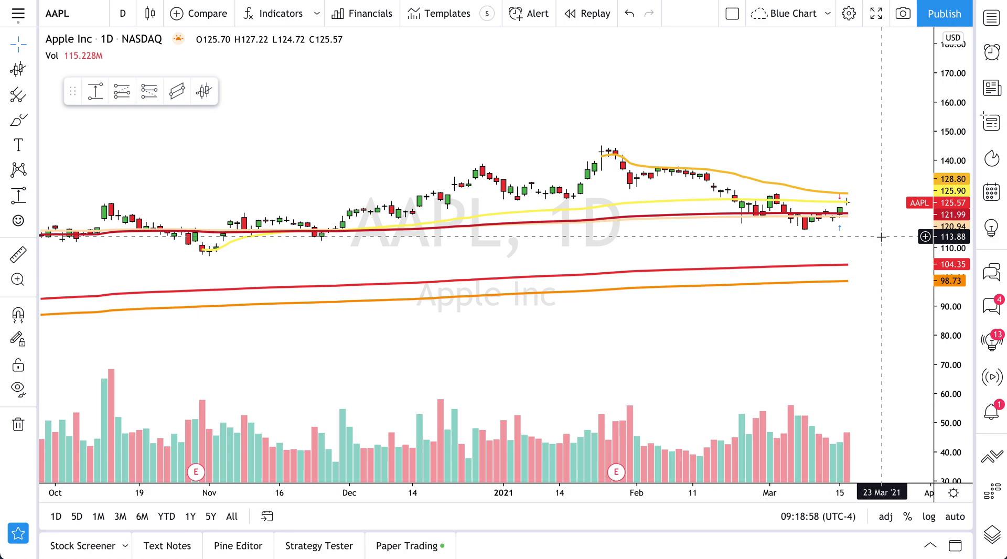
{"action": "scroll", "coordinate": [881, 237], "scroll_direction": "down", "scroll_amount": 1}
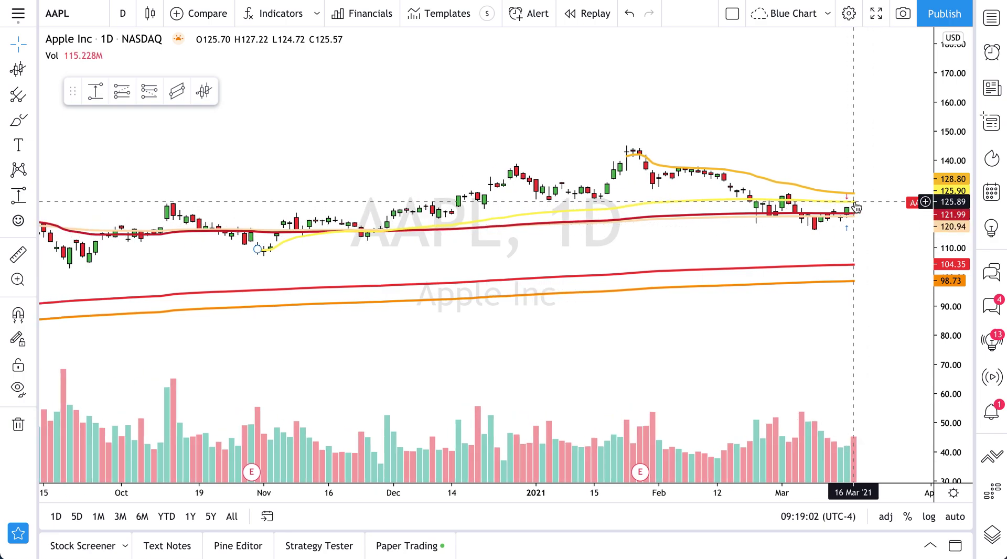
{"action": "scroll", "coordinate": [801, 241], "scroll_direction": "up", "scroll_amount": 5}
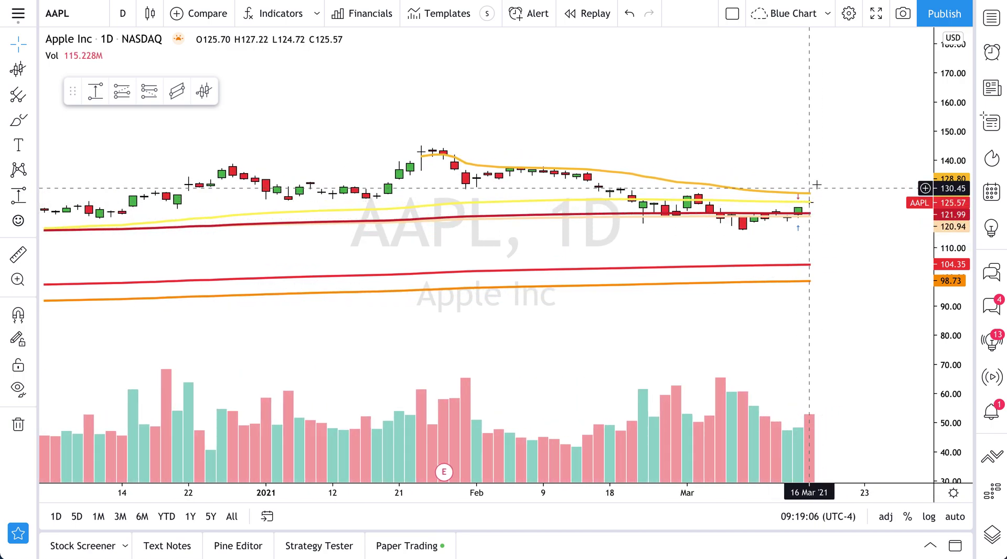
{"action": "left_click", "coordinate": [19, 120]}
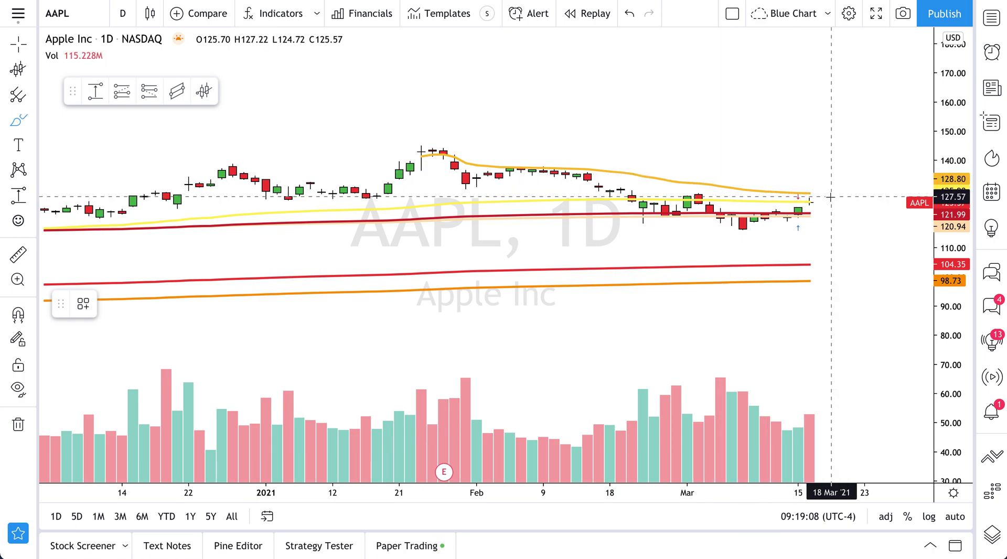
{"action": "mouse_move", "coordinate": [810, 202]}
{"action": "left_mouse_down"}
{"action": "mouse_move", "coordinate": [833, 172]}
{"action": "mouse_move", "coordinate": [843, 181]}
{"action": "mouse_move", "coordinate": [798, 214]}
{"action": "mouse_move", "coordinate": [797, 185]}
{"action": "left_mouse_up"}
{"action": "scroll", "coordinate": [435, 199], "scroll_direction": "down", "scroll_amount": 2}
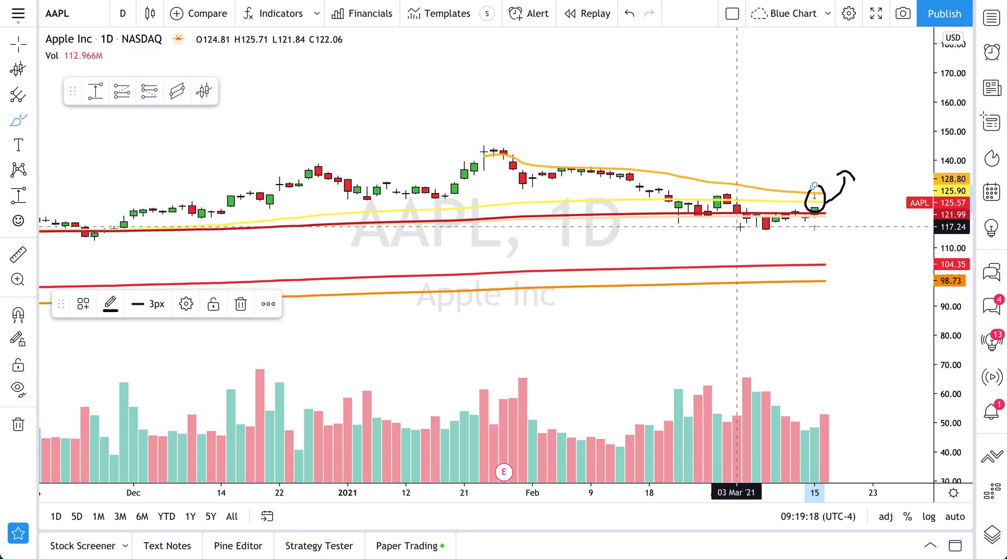
{"action": "key", "text": "ctrl+z"}
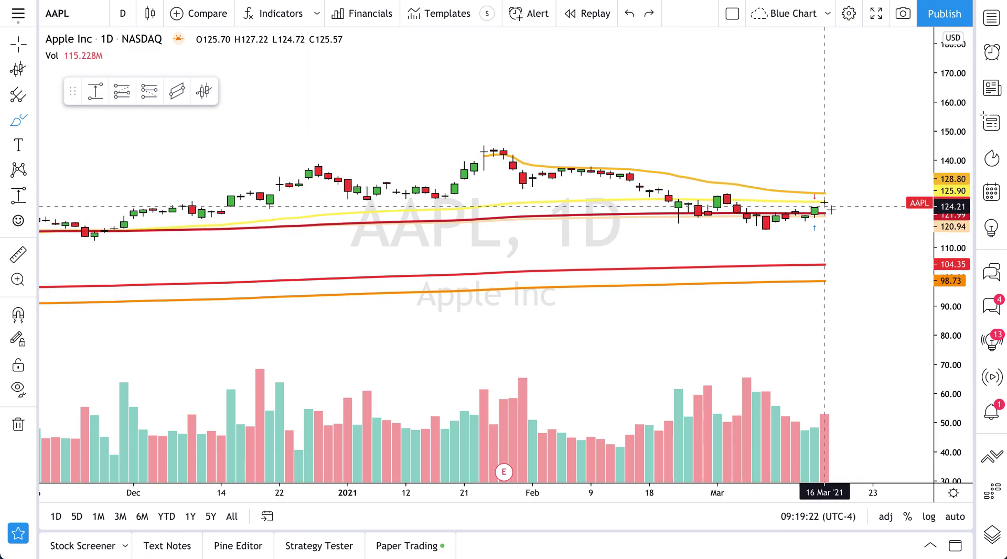
{"action": "mouse_move", "coordinate": [828, 208]}
{"action": "left_mouse_down"}
{"action": "mouse_move", "coordinate": [813, 225]}
{"action": "mouse_move", "coordinate": [827, 208]}
{"action": "mouse_move", "coordinate": [805, 216]}
{"action": "left_mouse_up"}
{"action": "key", "text": "ctrl+z"}
Examine the 31 Aug 2020 split marker and the 31 Jul 2020 earnings marker beneath the VWAP anchor bars.
{"action": "scroll", "coordinate": [741, 224], "scroll_direction": "down", "scroll_amount": 6}
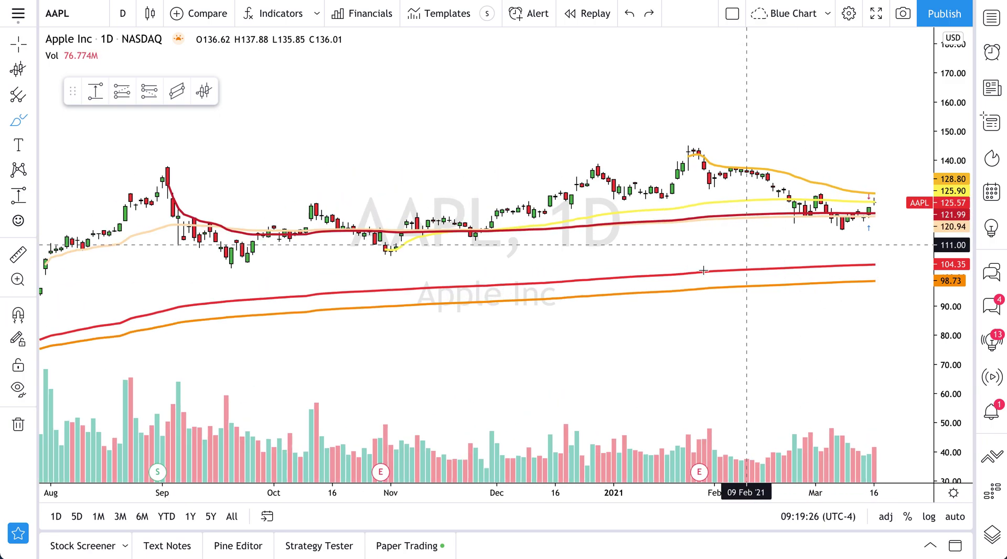
{"action": "left_click", "coordinate": [18, 44]}
{"action": "left_click_drag", "start_coordinate": [363, 226], "coordinate": [238, 228]}
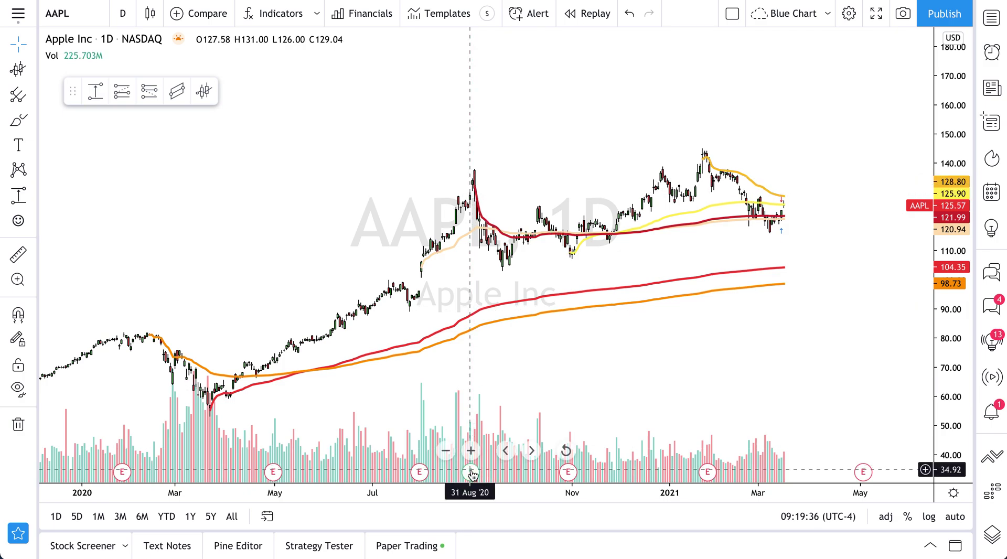
{"action": "mouse_move", "coordinate": [471, 473]}
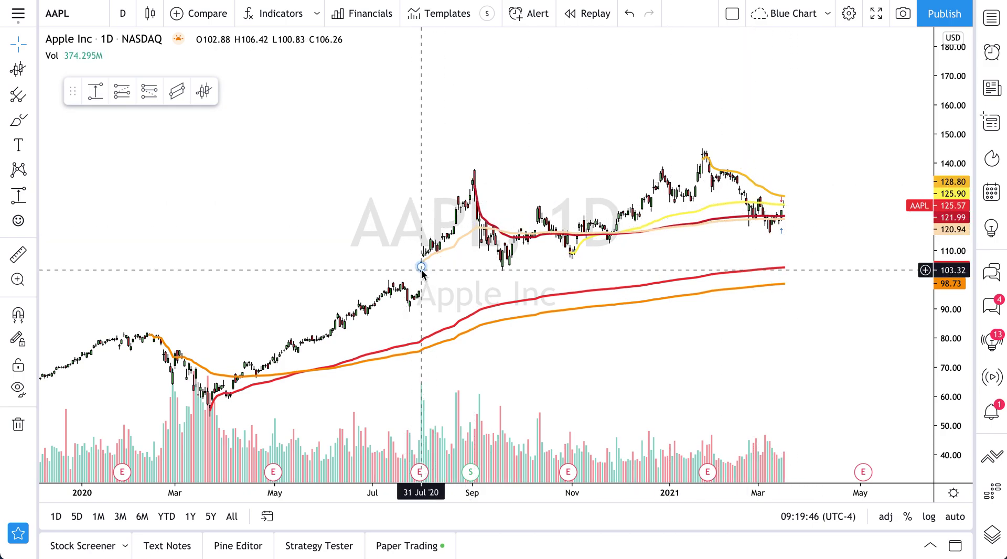
{"action": "mouse_move", "coordinate": [420, 474]}
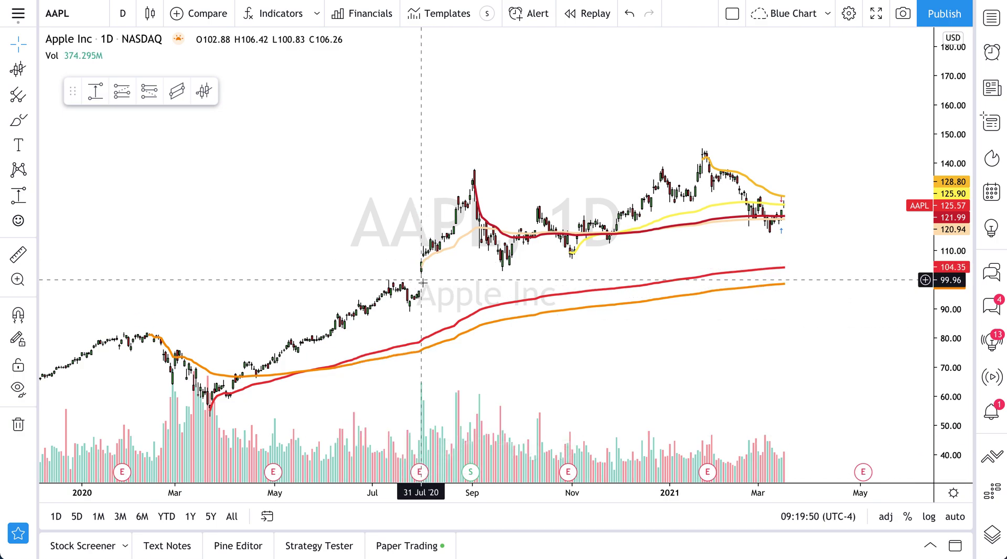
Draw a brush circle around the mid-March bars at the dark red VWAP's end and delete it.
{"action": "scroll", "coordinate": [420, 284], "scroll_direction": "up", "scroll_amount": 5}
{"action": "scroll", "coordinate": [416, 283], "scroll_direction": "left", "scroll_amount": 3}
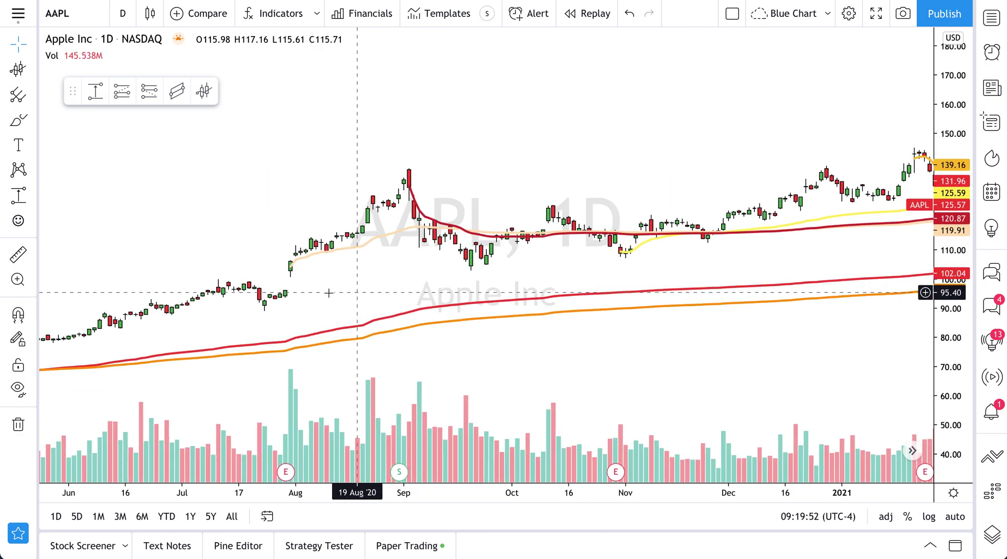
{"action": "scroll", "coordinate": [573, 244], "scroll_direction": "down", "scroll_amount": 3}
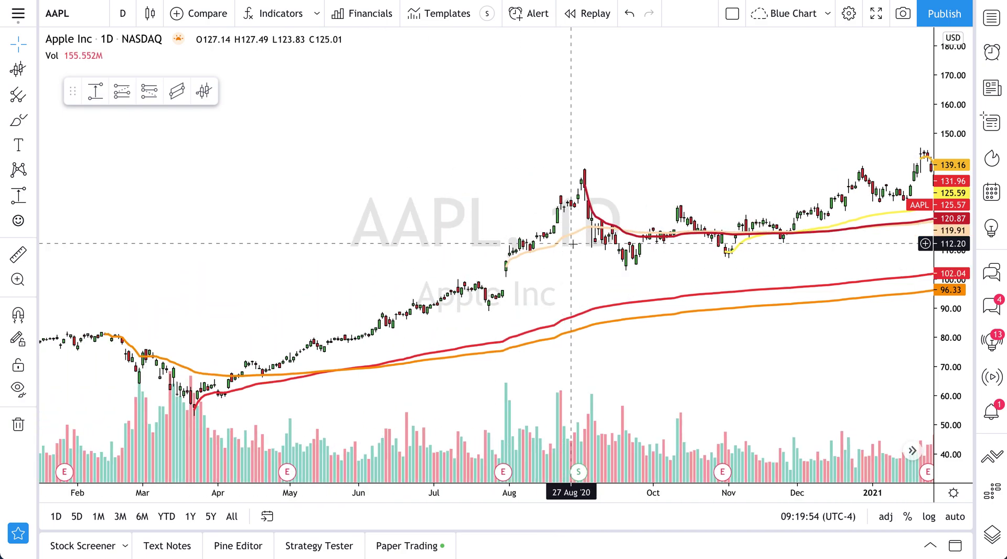
{"action": "left_click_drag", "start_coordinate": [517, 254], "coordinate": [292, 275]}
{"action": "scroll", "coordinate": [602, 274], "scroll_direction": "up", "scroll_amount": 5}
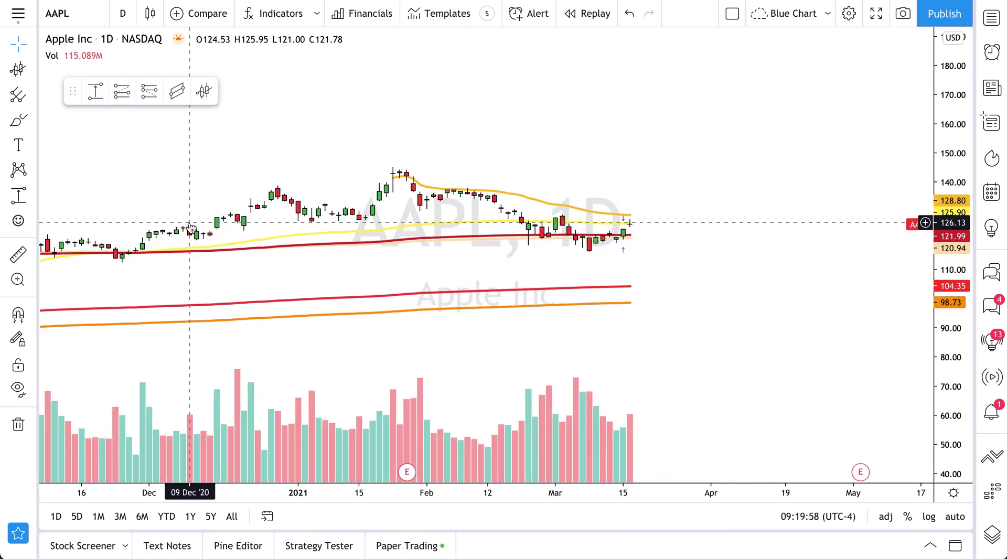
{"action": "left_click", "coordinate": [20, 120]}
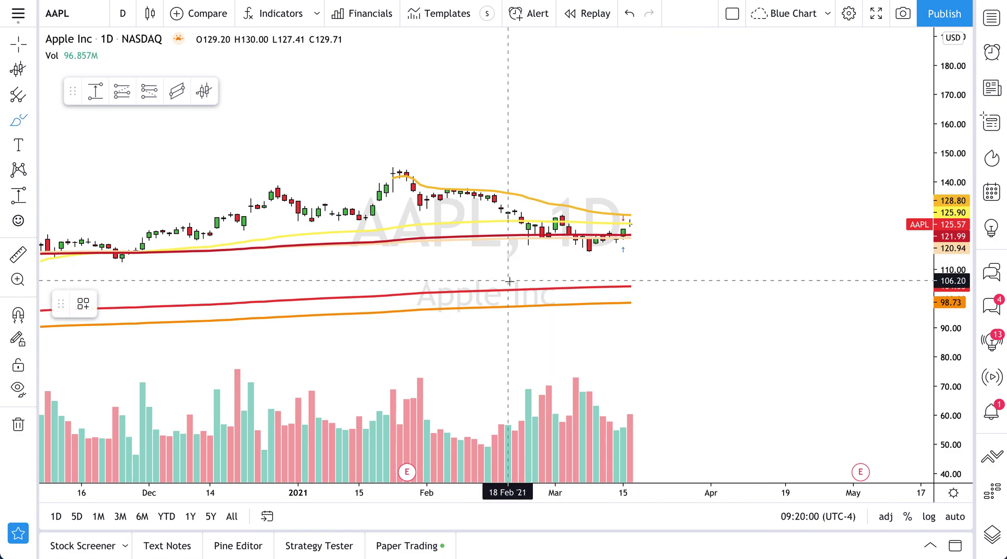
{"action": "scroll", "coordinate": [607, 271], "scroll_direction": "down", "scroll_amount": 4}
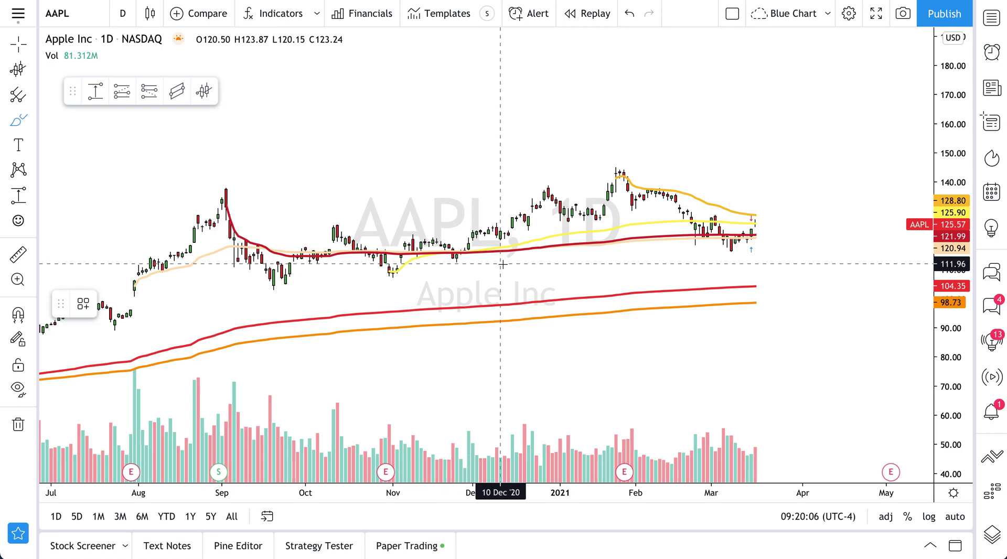
{"action": "scroll", "coordinate": [782, 272], "scroll_direction": "up", "scroll_amount": 4}
{"action": "mouse_move", "coordinate": [704, 221]}
{"action": "left_mouse_down"}
{"action": "mouse_move", "coordinate": [706, 243]}
{"action": "mouse_move", "coordinate": [711, 229]}
{"action": "left_mouse_up"}
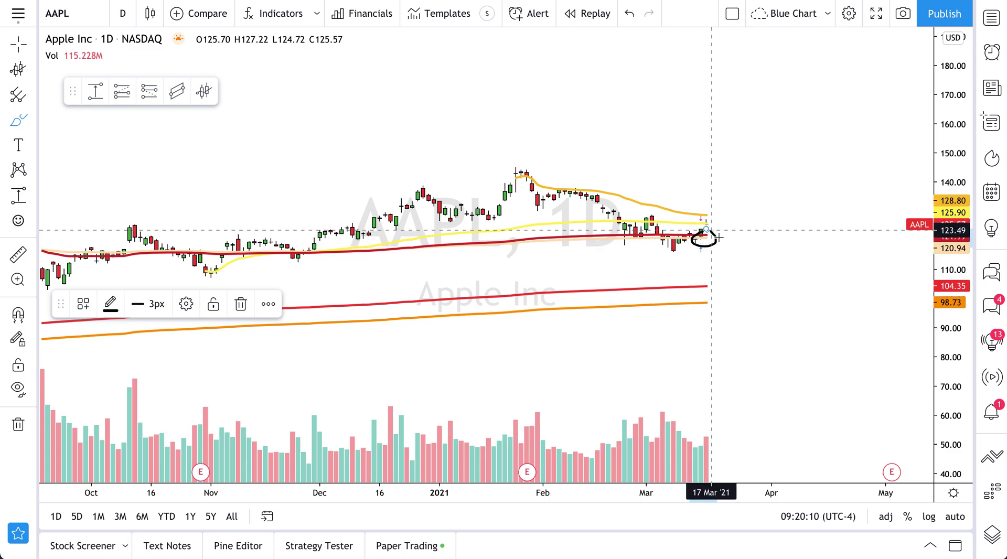
{"action": "scroll", "coordinate": [670, 278], "scroll_direction": "up", "scroll_amount": 4}
{"action": "key", "text": "Delete"}
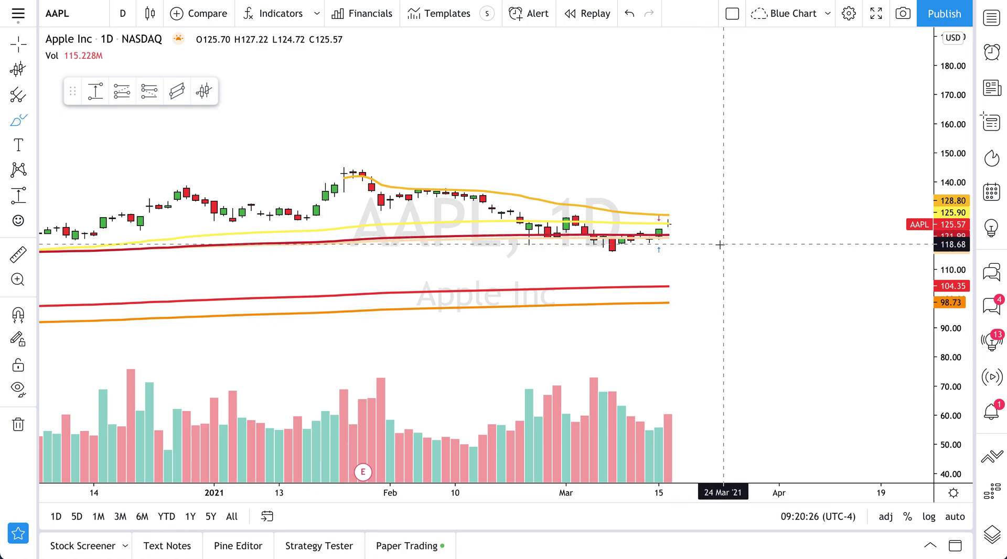
Sketch a flat brush loop from the dark red VWAP's end, reaching from about 15 to 22 March.
{"action": "scroll", "coordinate": [251, 215], "scroll_direction": "up", "scroll_amount": 4}
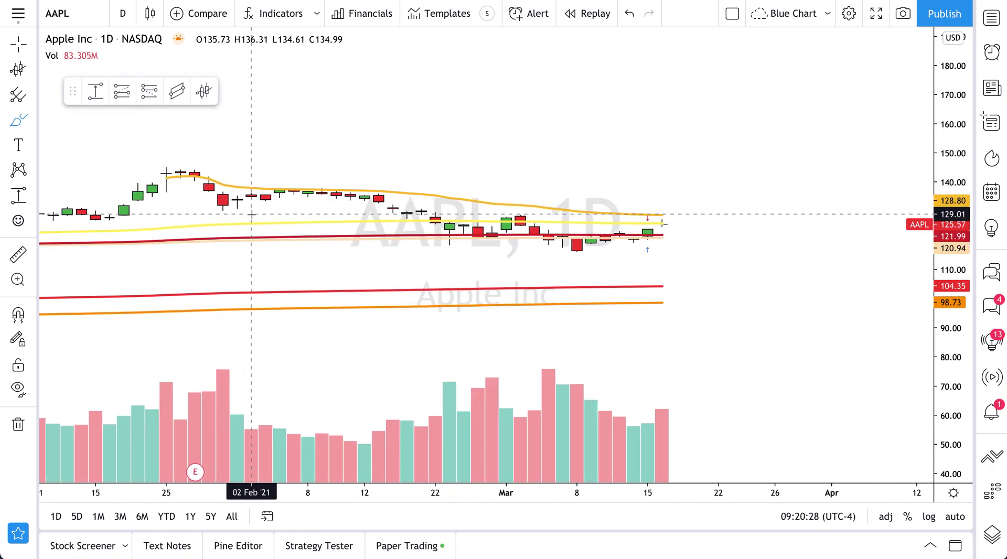
{"action": "mouse_move", "coordinate": [650, 234]}
{"action": "left_mouse_down"}
{"action": "mouse_move", "coordinate": [715, 233]}
{"action": "mouse_move", "coordinate": [650, 237]}
{"action": "mouse_move", "coordinate": [706, 231]}
{"action": "mouse_move", "coordinate": [661, 240]}
{"action": "left_mouse_up"}
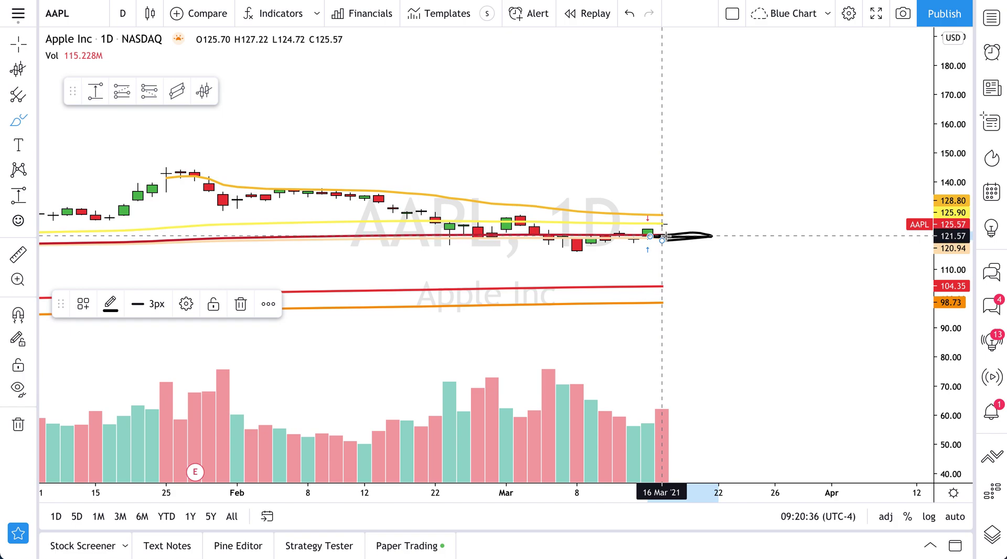
Set up a paper-trading limit buy order for 100 AAPL shares at 122.00.
{"action": "left_click", "coordinate": [397, 546]}
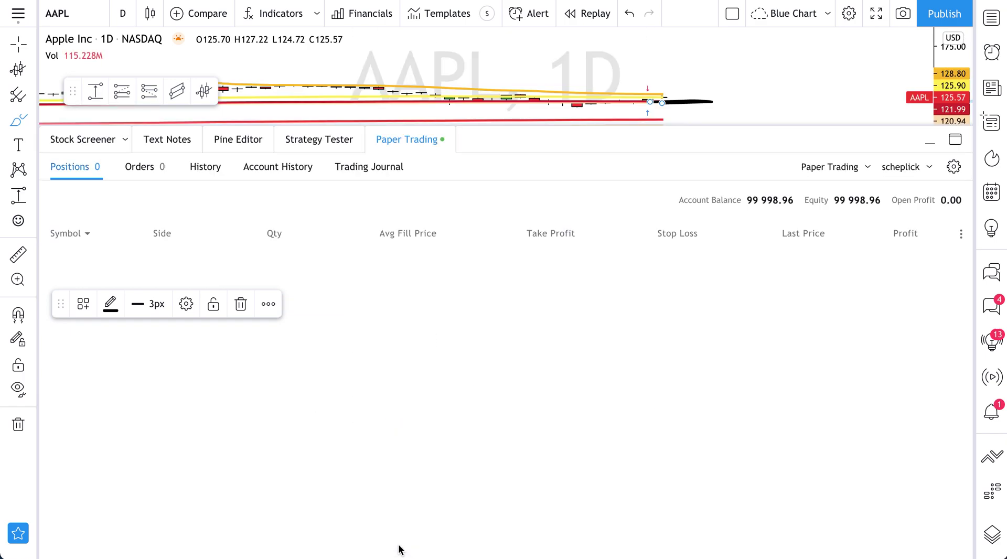
{"action": "left_click", "coordinate": [992, 457]}
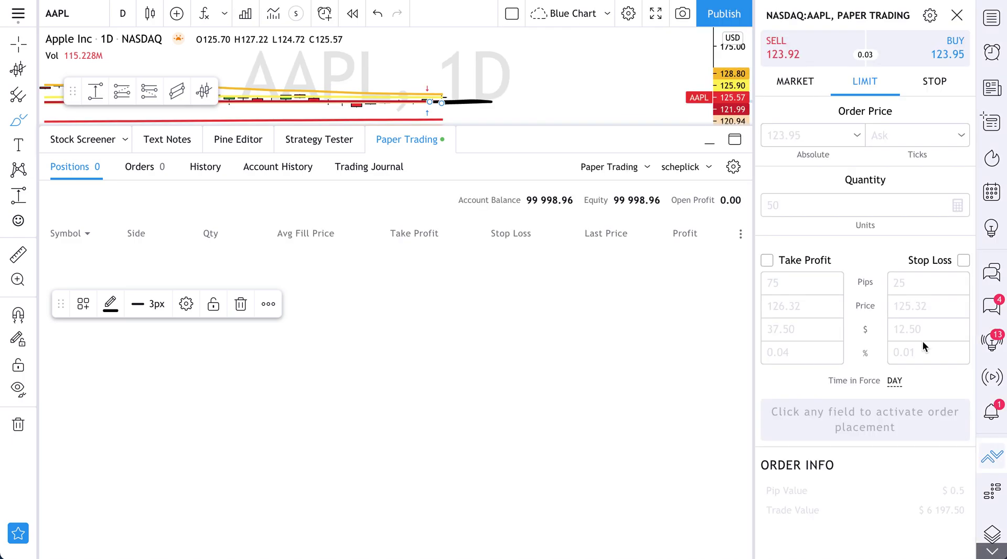
{"action": "left_click", "coordinate": [808, 135]}
{"action": "left_click", "coordinate": [866, 91]}
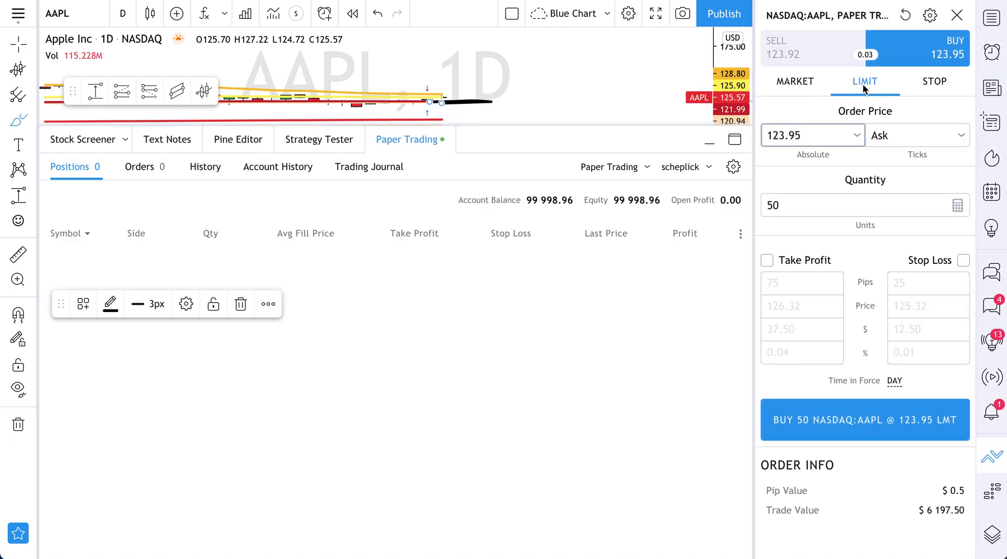
{"action": "left_click", "coordinate": [820, 139]}
{"action": "type", "text": "122"}
{"action": "left_click", "coordinate": [796, 199]}
{"action": "type", "text": "100"}
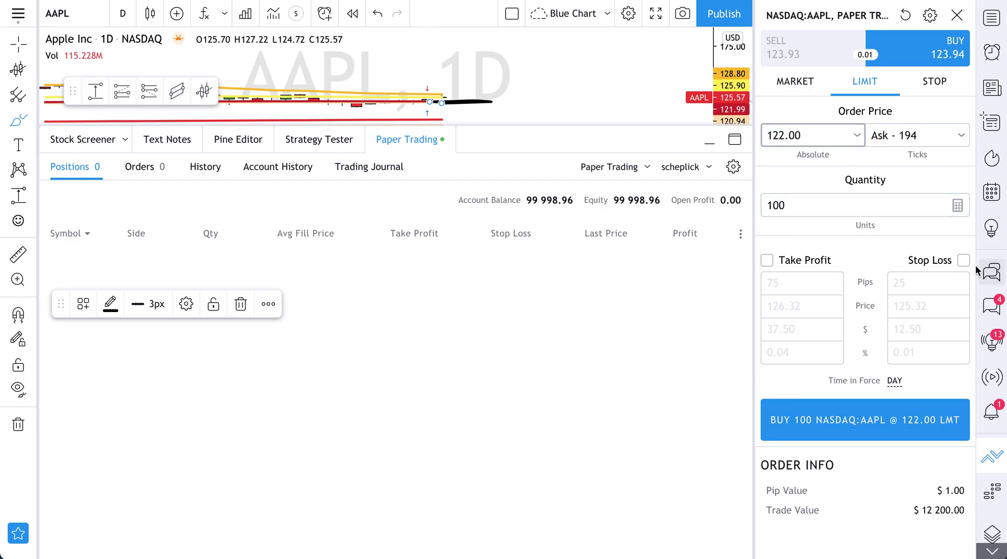
Add a stop loss at a price of 115 to the limit buy order.
{"action": "left_click", "coordinate": [963, 260]}
{"action": "left_click", "coordinate": [930, 307]}
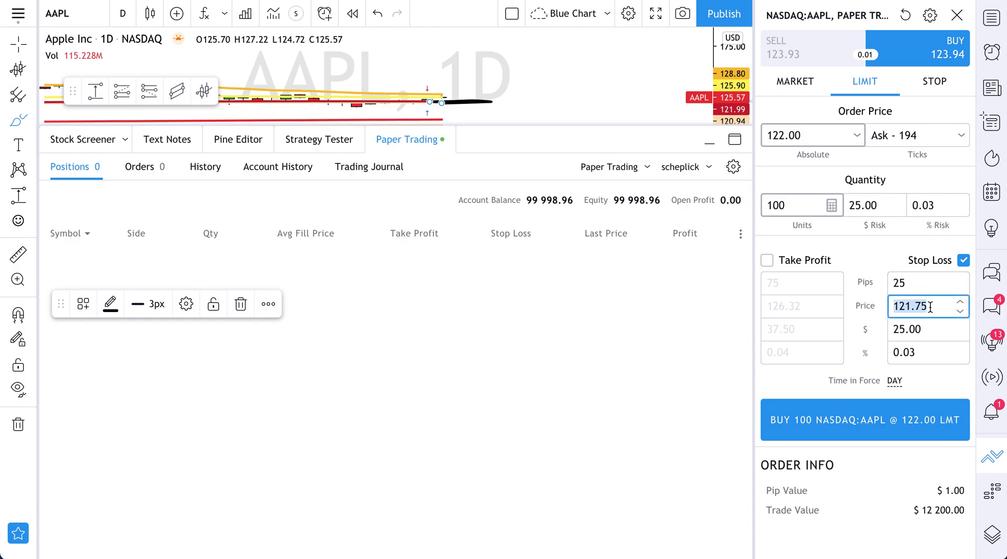
{"action": "type", "text": "1150"}
{"action": "key", "text": "BackSpace"}
Underline the low around 8 March with the brush and submit the 122.00 limit buy order with its 115.00 stop loss.
{"action": "left_click_drag", "start_coordinate": [659, 127], "coordinate": [659, 412]}
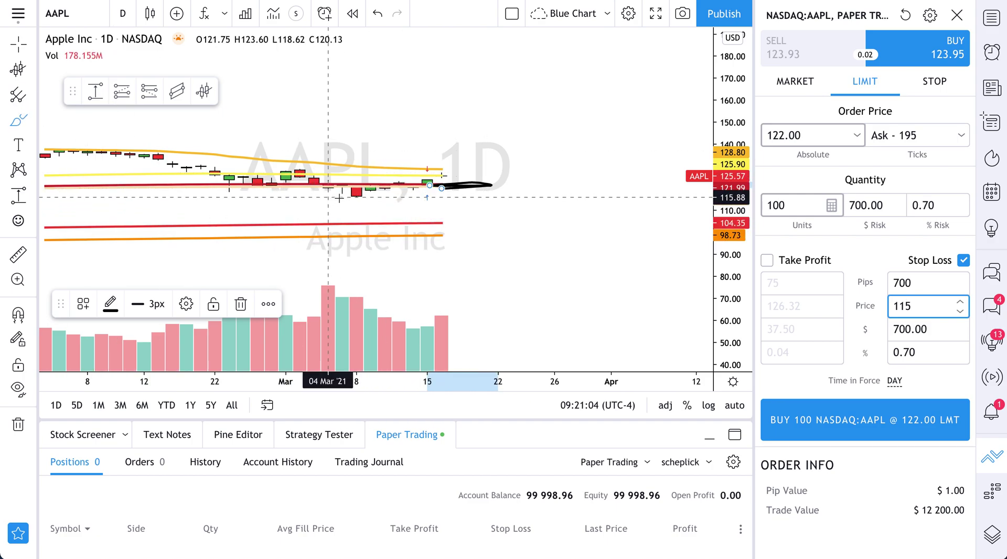
{"action": "left_click", "coordinate": [358, 197]}
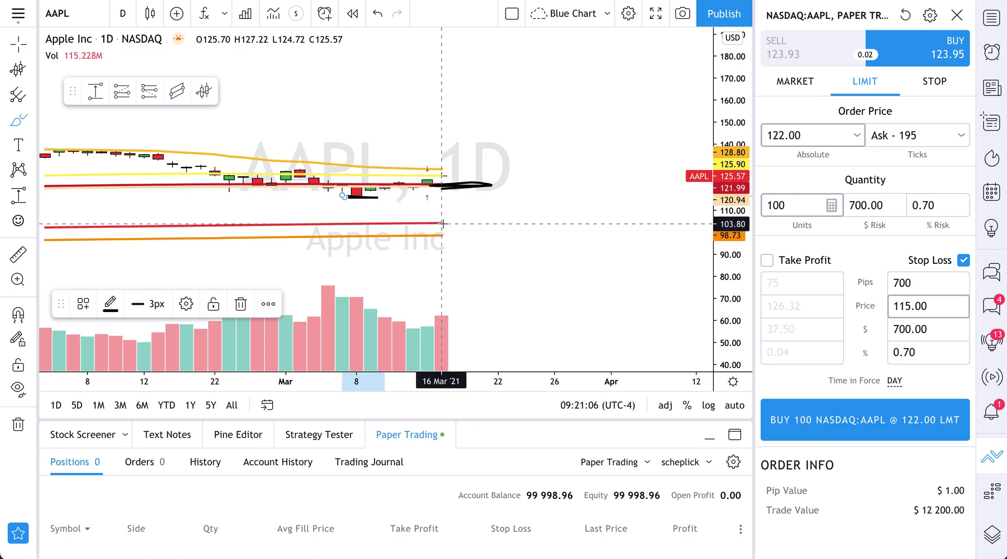
{"action": "mouse_move", "coordinate": [439, 213]}
{"action": "left_mouse_down"}
{"action": "mouse_move", "coordinate": [446, 262]}
{"action": "mouse_move", "coordinate": [442, 216]}
{"action": "left_mouse_up"}
{"action": "key", "text": "ctrl+z"}
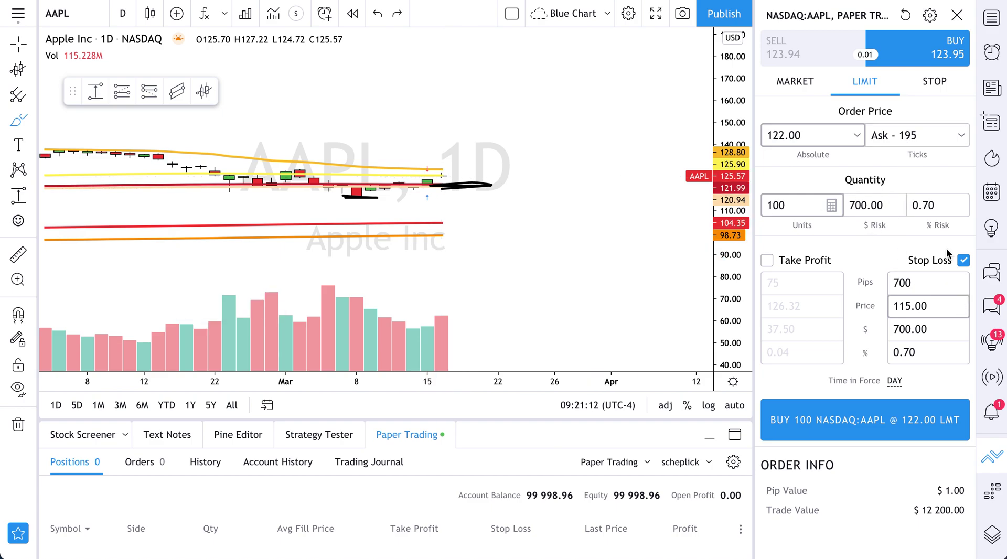
{"action": "left_click", "coordinate": [870, 420]}
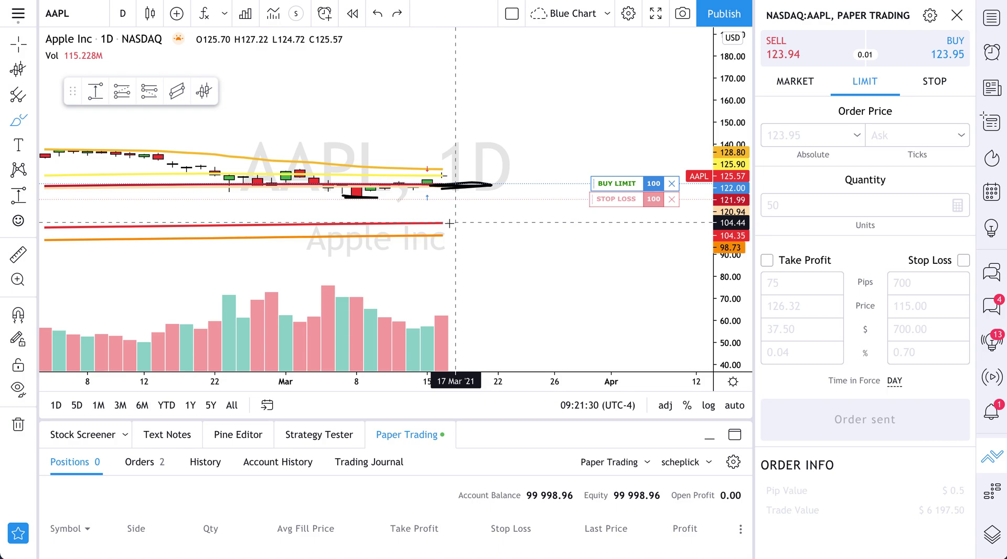
Set up a second limit buy order for 100 AAPL shares at 105.00.
{"action": "left_click", "coordinate": [803, 136]}
{"action": "type", "text": "105"}
{"action": "left_click", "coordinate": [819, 204]}
{"action": "type", "text": "100"}
{"action": "left_click", "coordinate": [848, 238]}
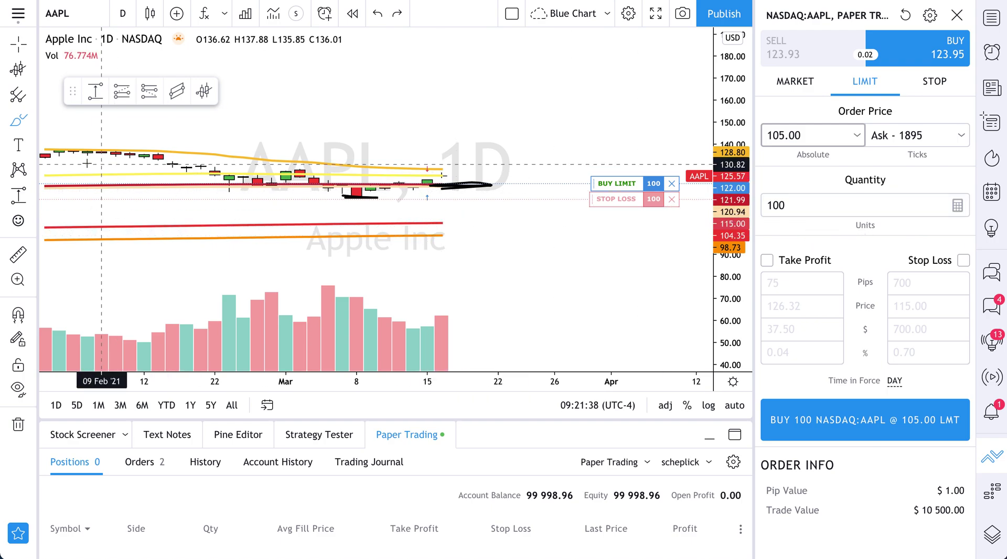
{"action": "left_click", "coordinate": [19, 124]}
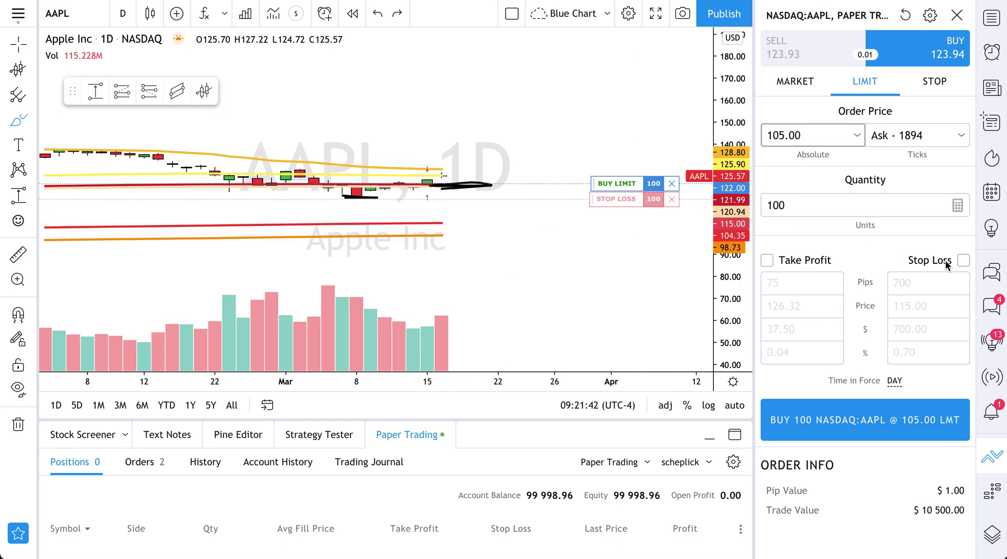
Add a stop loss at 98 to the second limit buy order and submit it.
{"action": "left_click", "coordinate": [964, 260]}
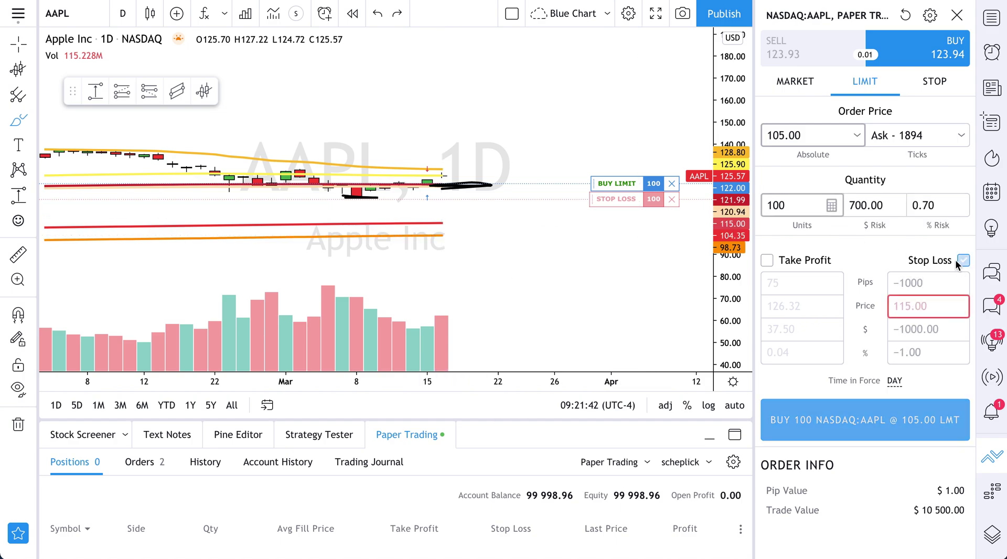
{"action": "double_click", "coordinate": [924, 306]}
{"action": "type", "text": "98"}
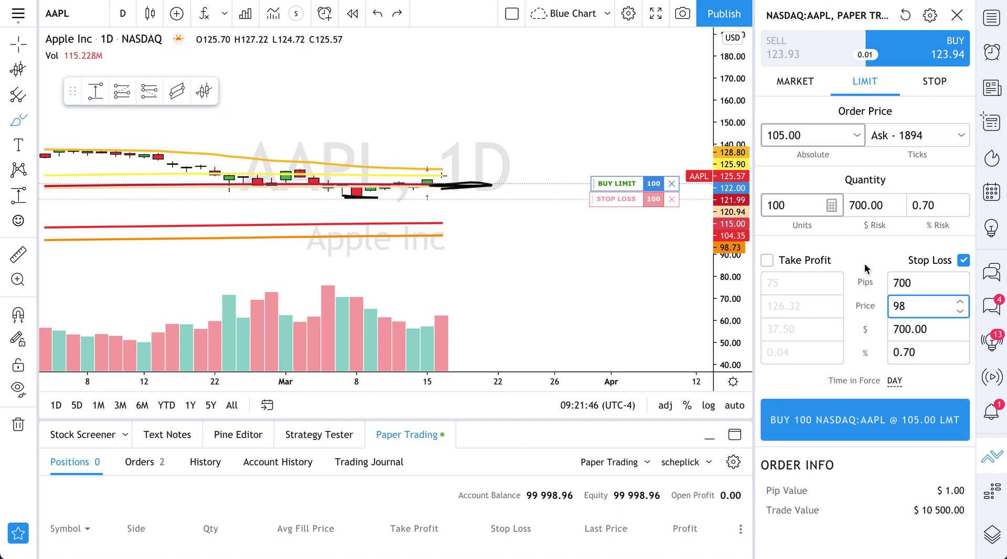
{"action": "left_click", "coordinate": [865, 419]}
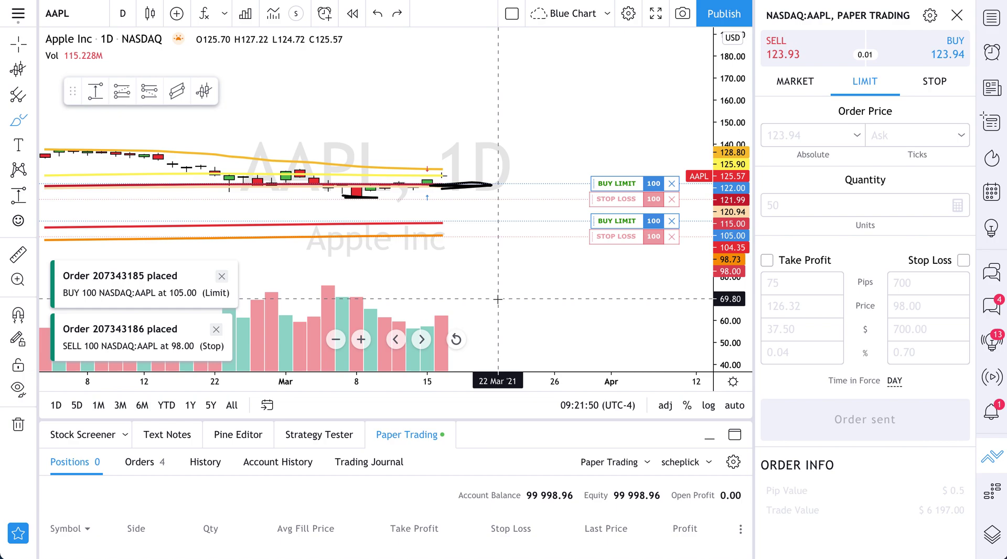
Close the order ticket and shrink the paper-trading area to enlarge the chart.
{"action": "scroll", "coordinate": [497, 298], "scroll_direction": "down", "scroll_amount": 3}
{"action": "left_click", "coordinate": [988, 466]}
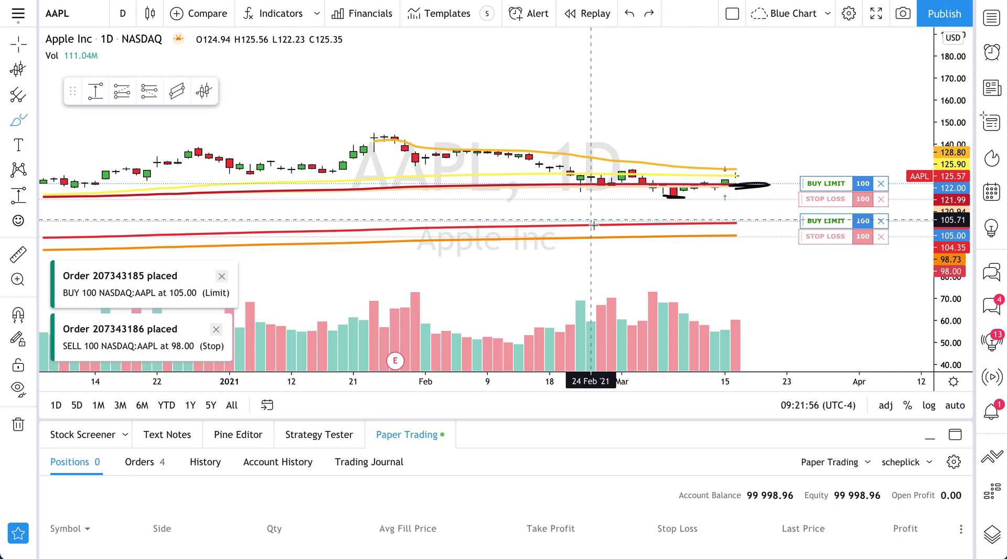
{"action": "left_click_drag", "start_coordinate": [526, 420], "coordinate": [526, 522]}
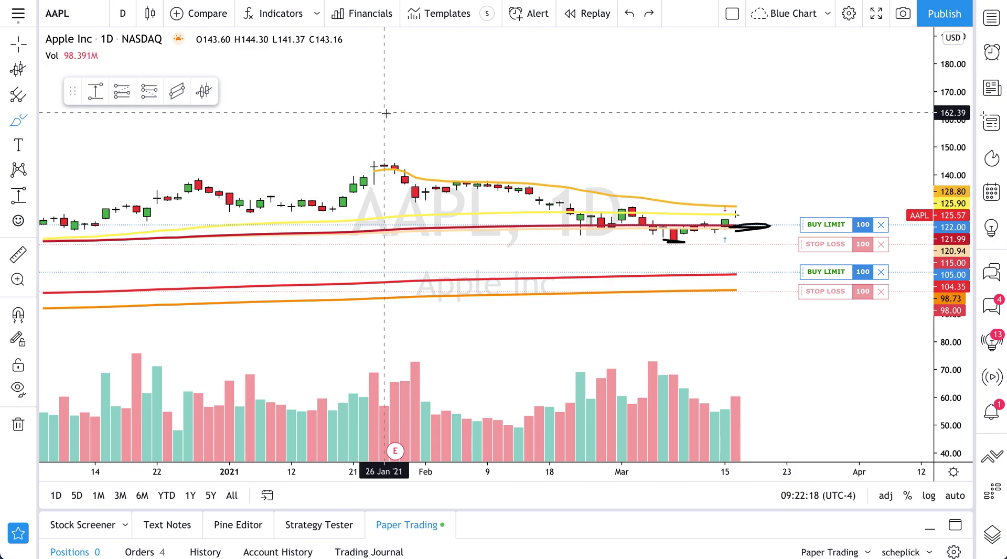
Search the indicators for VWAP and add the public library's VWAP and VWAP Stdev Bands v2 Mod scripts to the favourites.
{"action": "left_click", "coordinate": [273, 13]}
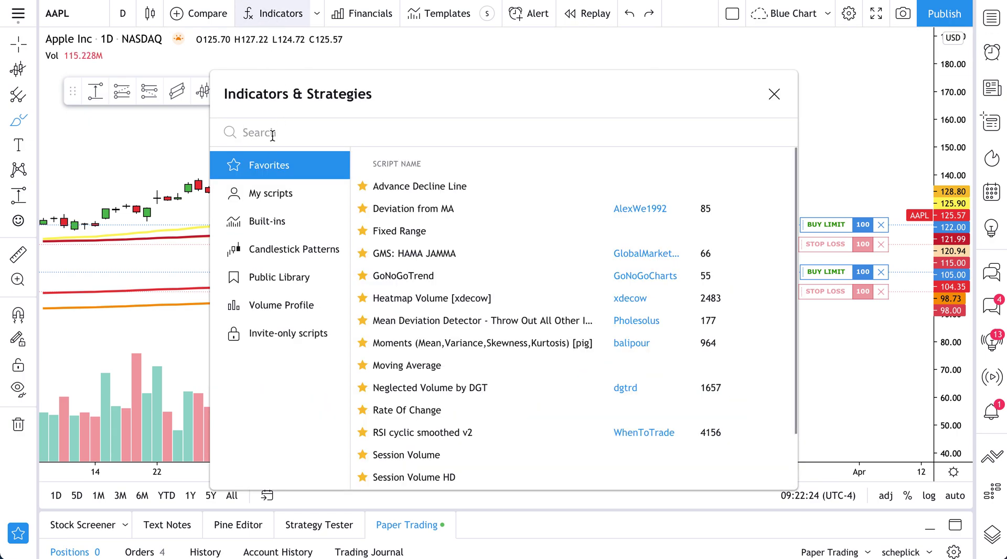
{"action": "type", "text": "VWAP"}
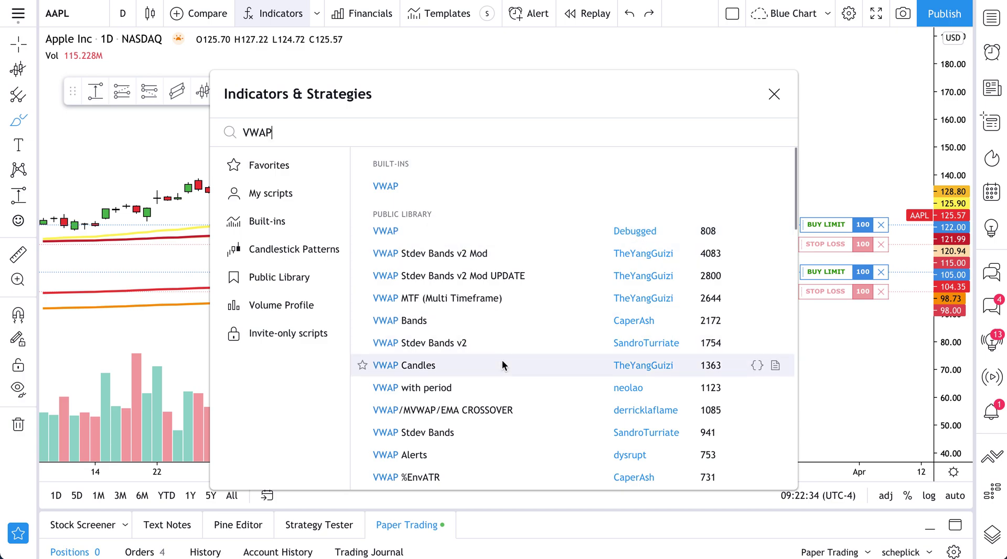
{"action": "scroll", "coordinate": [502, 365], "scroll_direction": "down", "scroll_amount": 3}
{"action": "scroll", "coordinate": [502, 365], "scroll_direction": "down", "scroll_amount": 1}
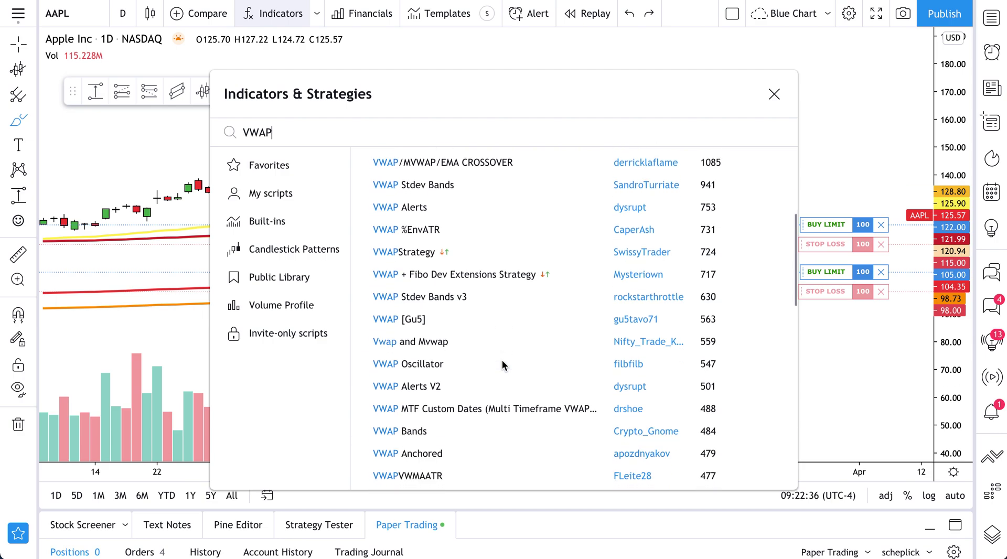
{"action": "scroll", "coordinate": [502, 365], "scroll_direction": "up", "scroll_amount": 5}
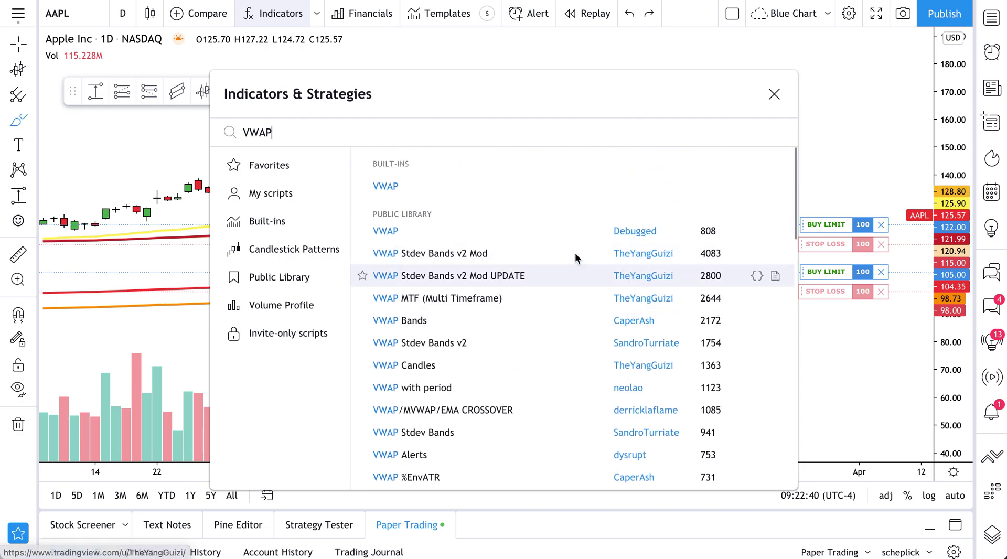
{"action": "left_click", "coordinate": [362, 231]}
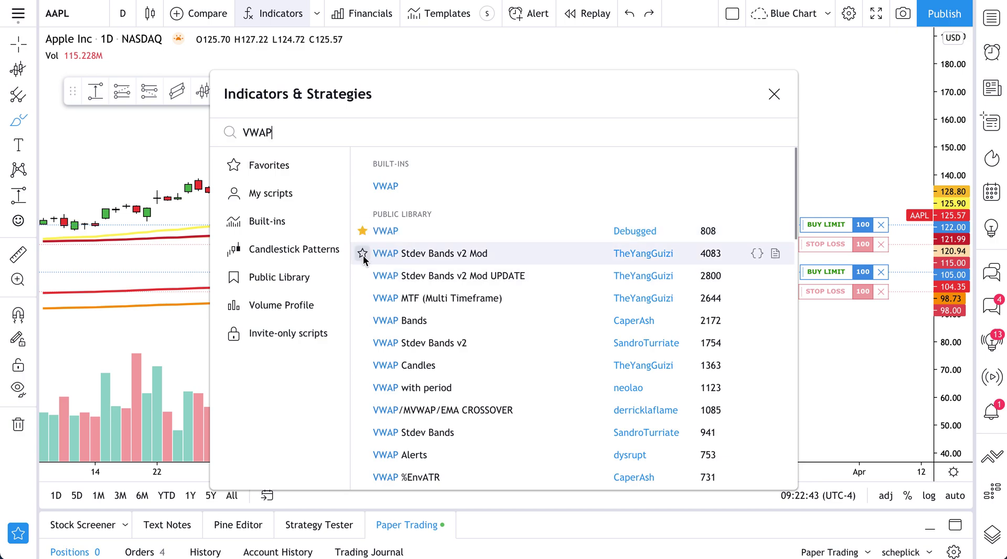
{"action": "left_click", "coordinate": [266, 169]}
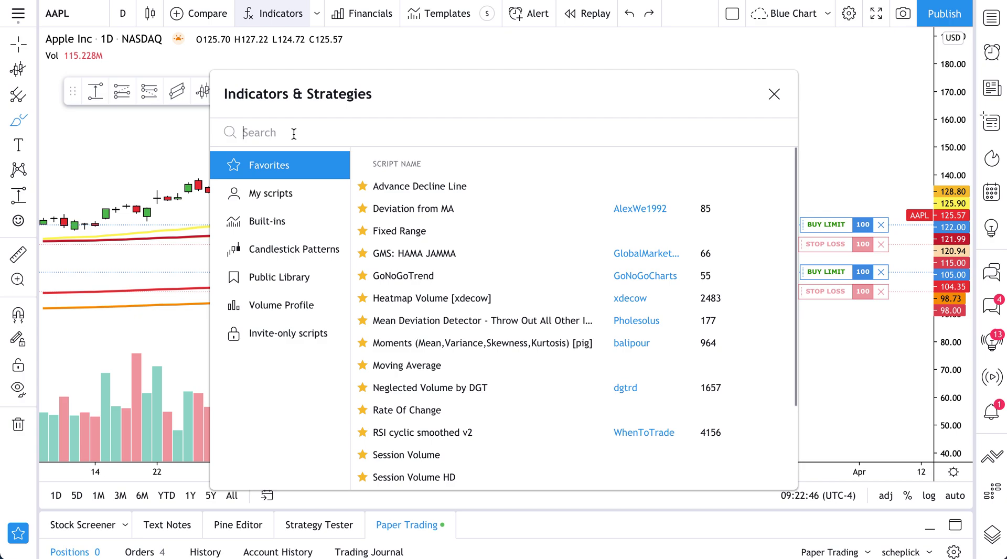
Search for vwap, view the source code of the public library's VWAP script, and collapse the code editor.
{"action": "type", "text": "vwap"}
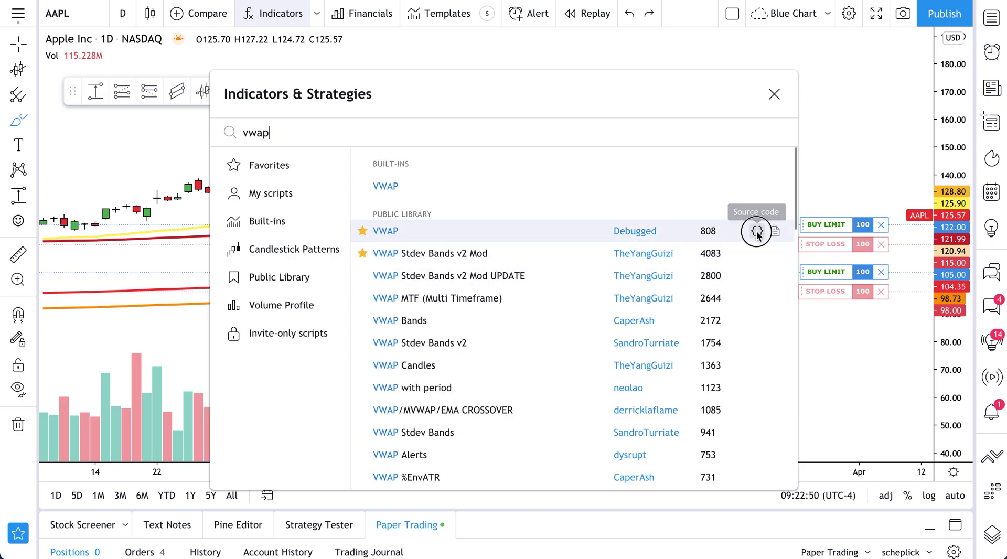
{"action": "left_click", "coordinate": [757, 231]}
{"action": "left_click_drag", "start_coordinate": [270, 507], "coordinate": [258, 100]}
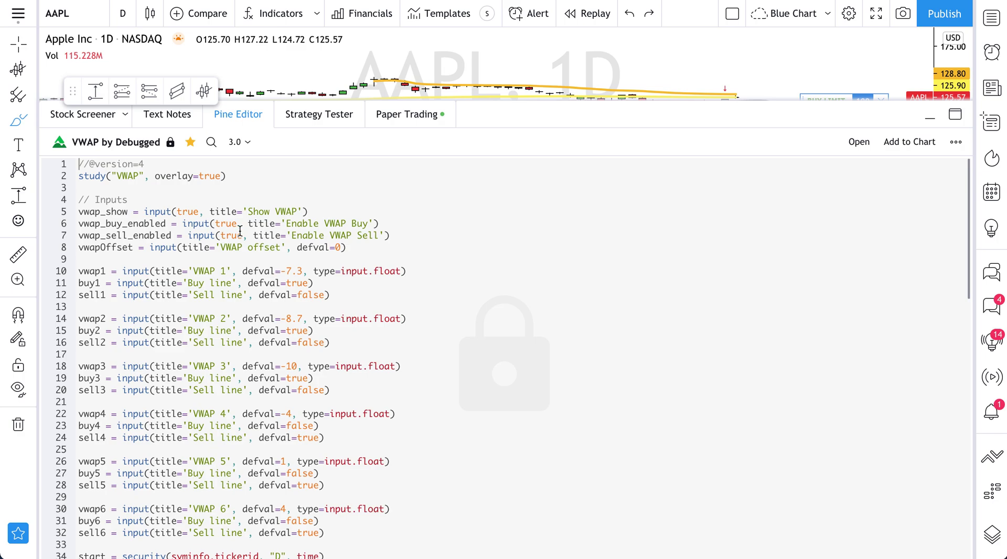
{"action": "left_click", "coordinate": [252, 117]}
Search the indicator library for vwap again.
{"action": "key", "text": "slash"}
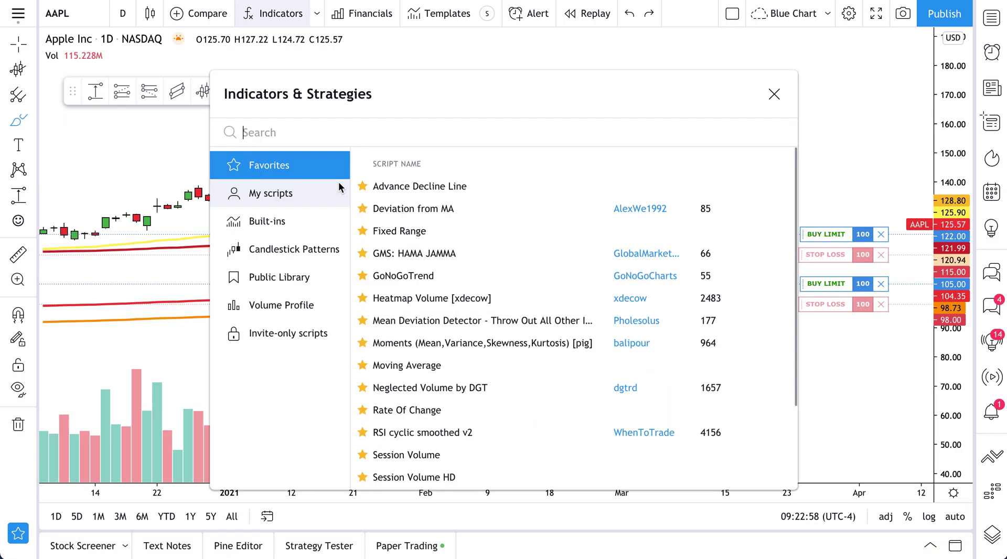
{"action": "type", "text": "vwap"}
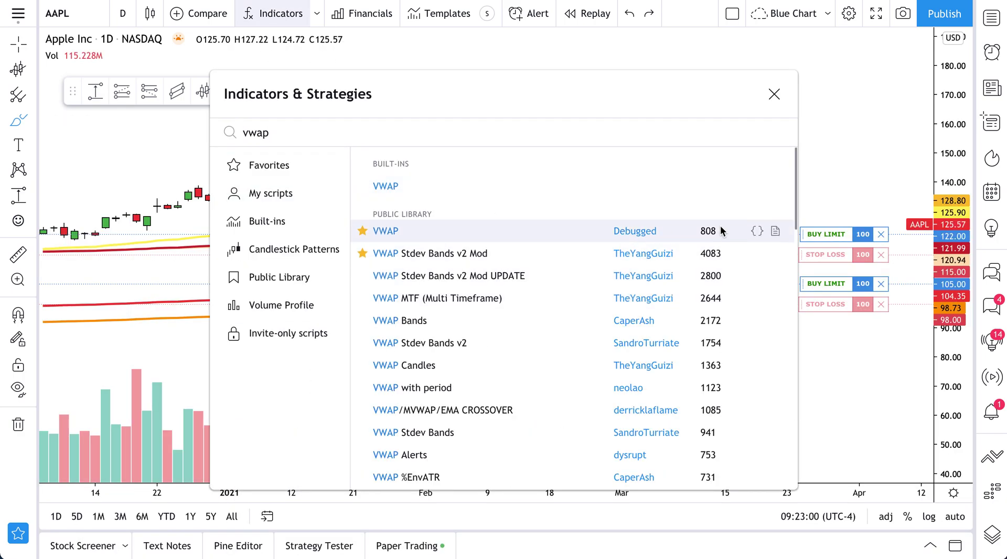
Read the public library VWAP script's publication page, including its release notes, source code and comments, and close the page.
{"action": "left_click", "coordinate": [775, 231]}
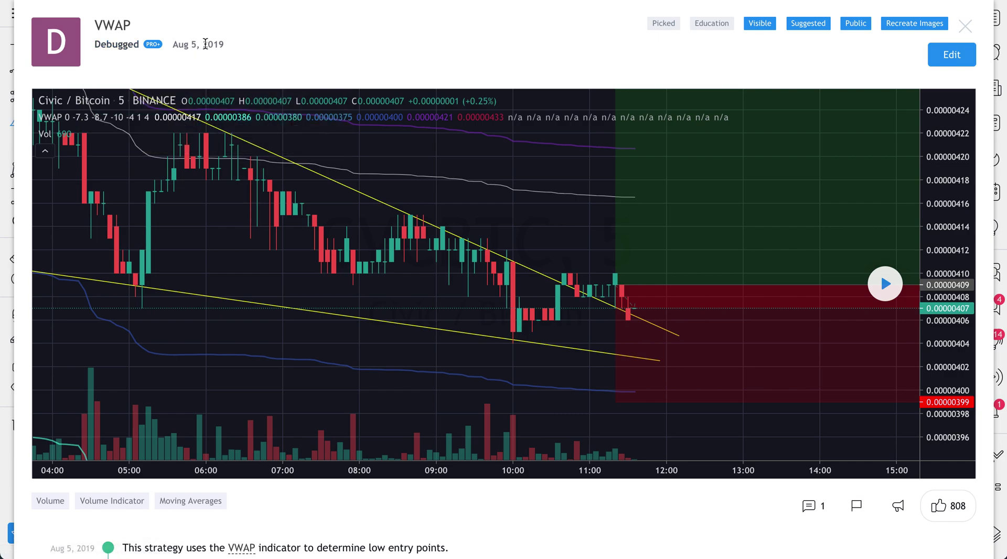
{"action": "scroll", "coordinate": [398, 165], "scroll_direction": "down", "scroll_amount": 5}
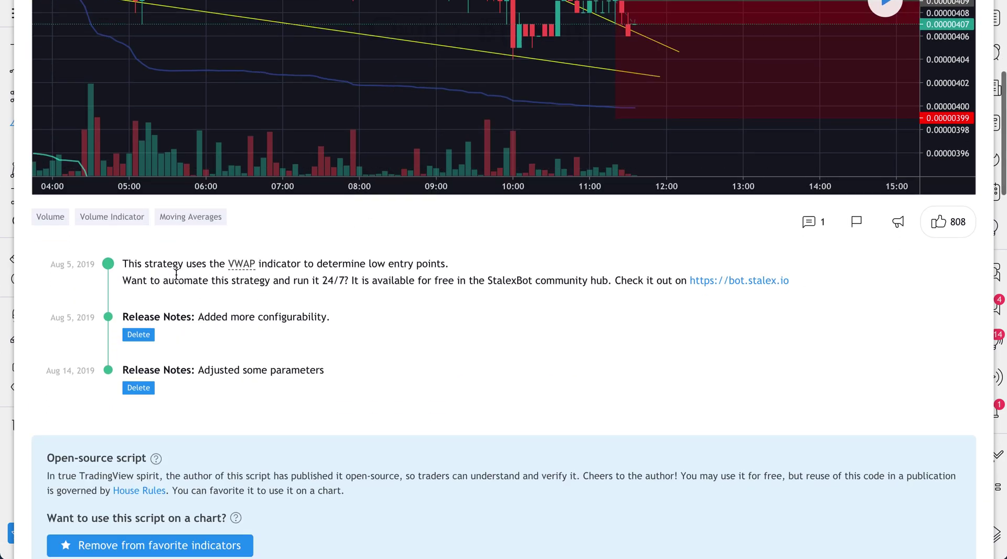
{"action": "scroll", "coordinate": [185, 273], "scroll_direction": "down", "scroll_amount": 2}
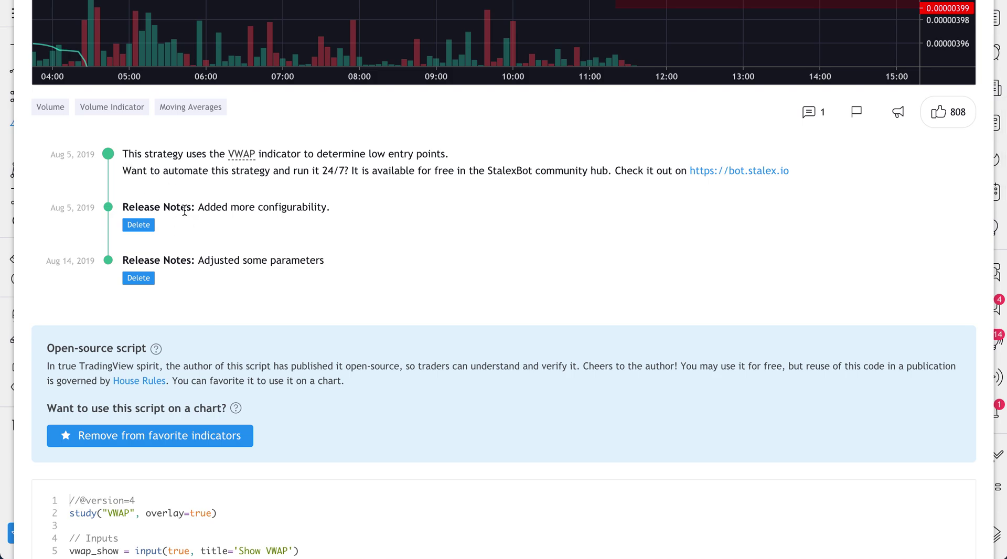
{"action": "scroll", "coordinate": [182, 255], "scroll_direction": "down", "scroll_amount": 11}
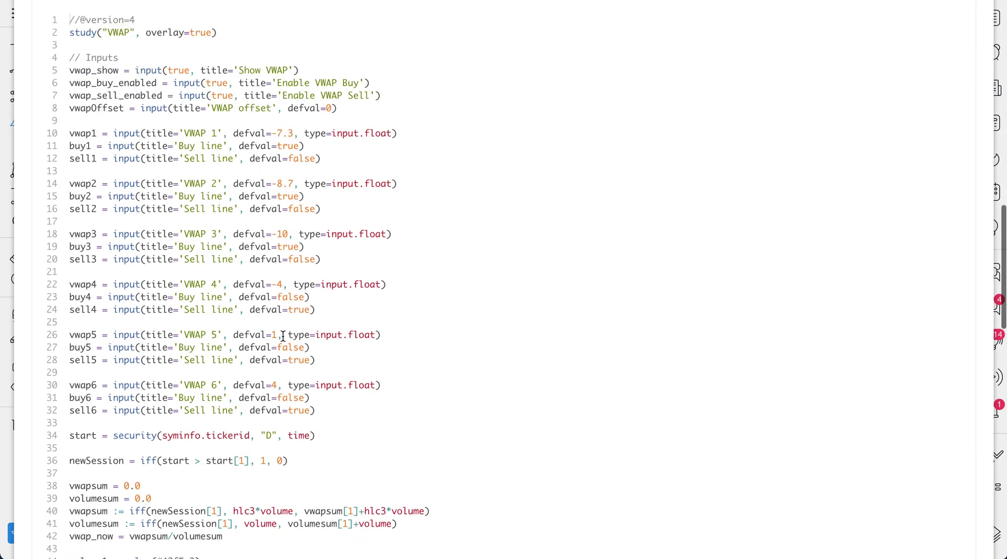
{"action": "scroll", "coordinate": [283, 336], "scroll_direction": "down", "scroll_amount": 16}
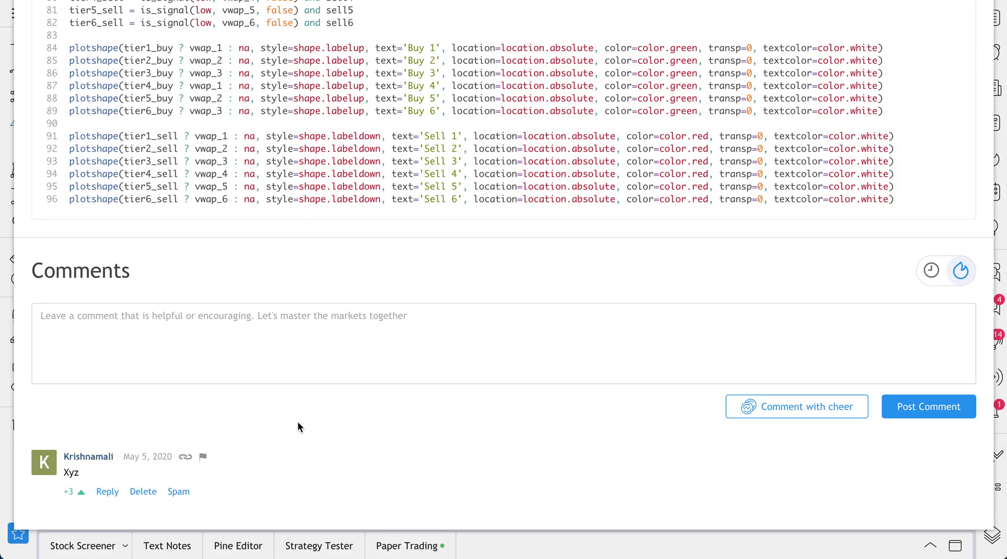
{"action": "scroll", "coordinate": [291, 423], "scroll_direction": "up", "scroll_amount": 5}
{"action": "scroll", "coordinate": [332, 409], "scroll_direction": "up", "scroll_amount": 20}
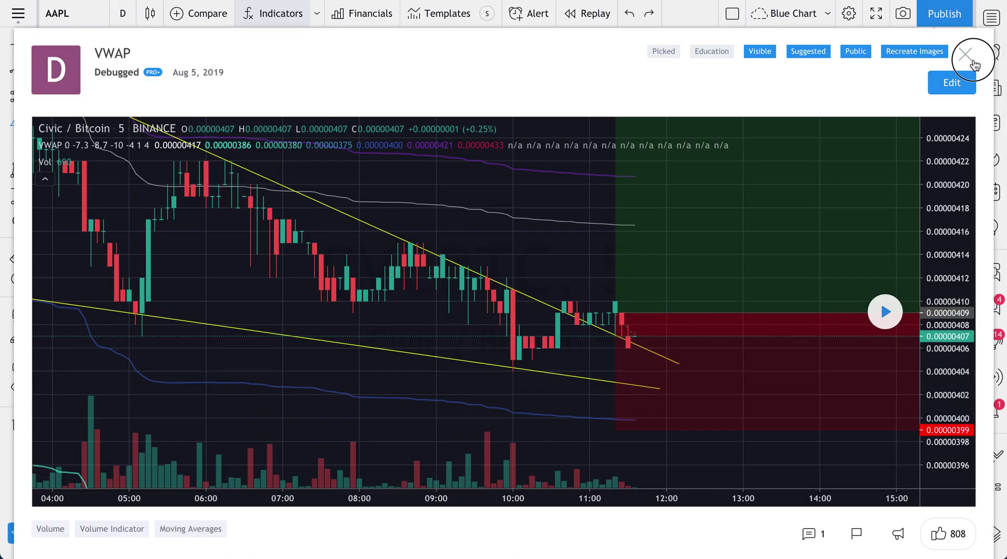
{"action": "left_click", "coordinate": [969, 52]}
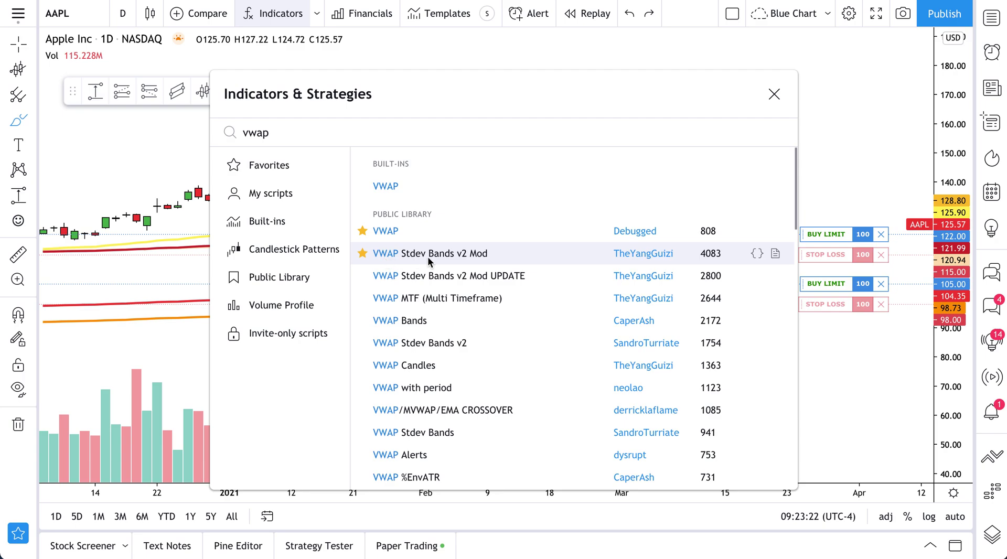
Review the VWAP Stdev Bands v2 Mod script's publication page and example chart, and return to the indicator list.
{"action": "left_click", "coordinate": [775, 254]}
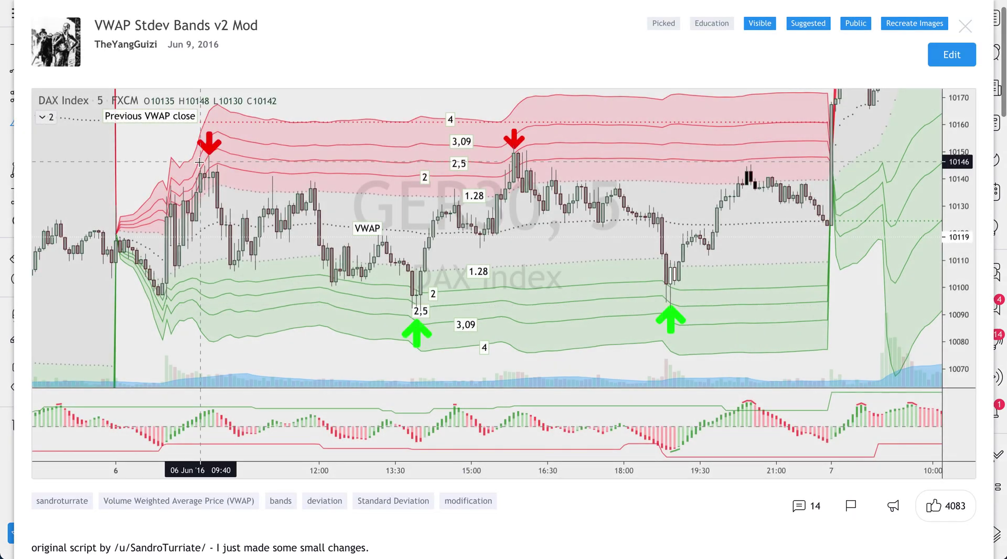
{"action": "scroll", "coordinate": [227, 184], "scroll_direction": "down", "scroll_amount": 2}
{"action": "scroll", "coordinate": [476, 79], "scroll_direction": "up", "scroll_amount": 2}
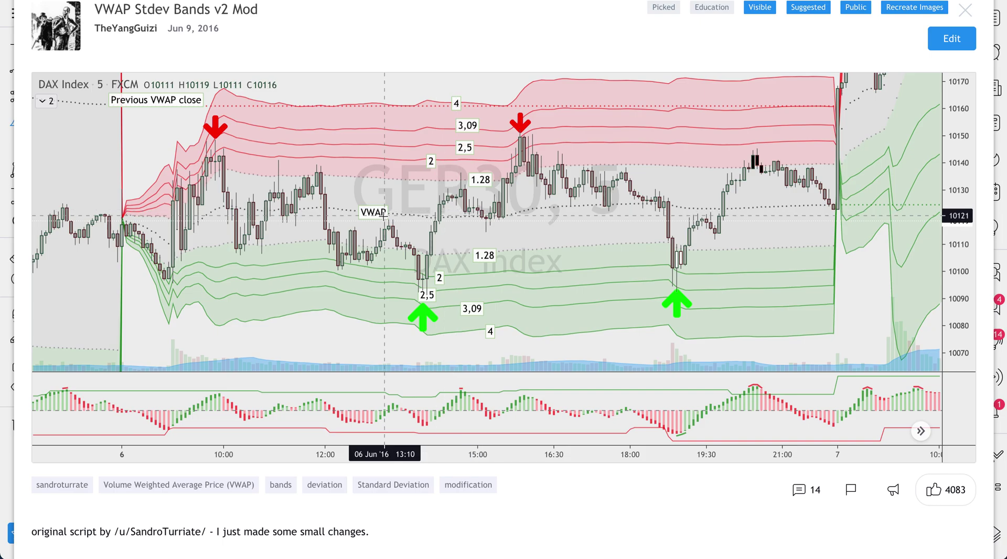
{"action": "scroll", "coordinate": [334, 345], "scroll_direction": "down", "scroll_amount": 5}
{"action": "scroll", "coordinate": [333, 342], "scroll_direction": "down", "scroll_amount": 9}
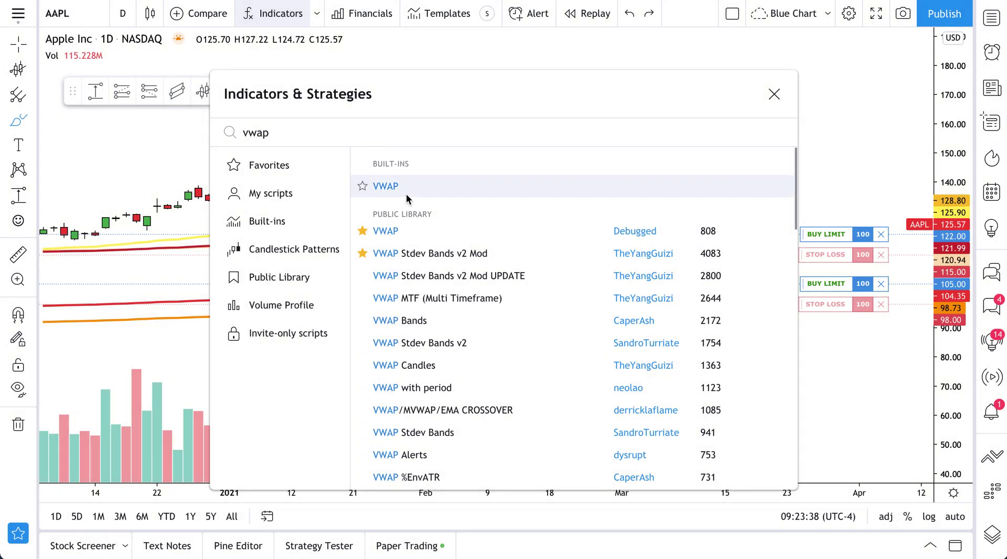
Replace the indicator search term with AVWAP to look for community Anchored VWAP scripts.
{"action": "left_click", "coordinate": [275, 126]}
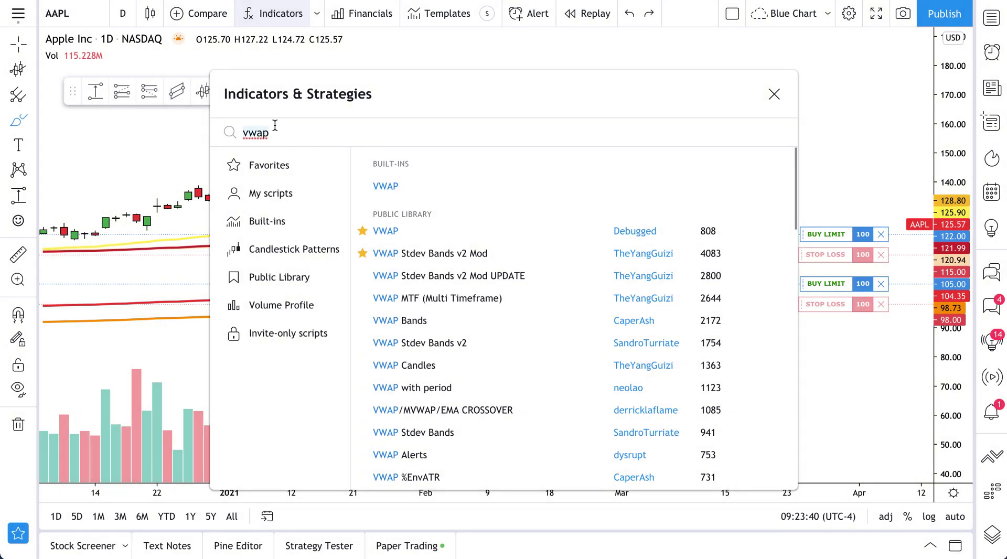
{"action": "key", "text": "ctrl+a"}
{"action": "type", "text": "AVWAP"}
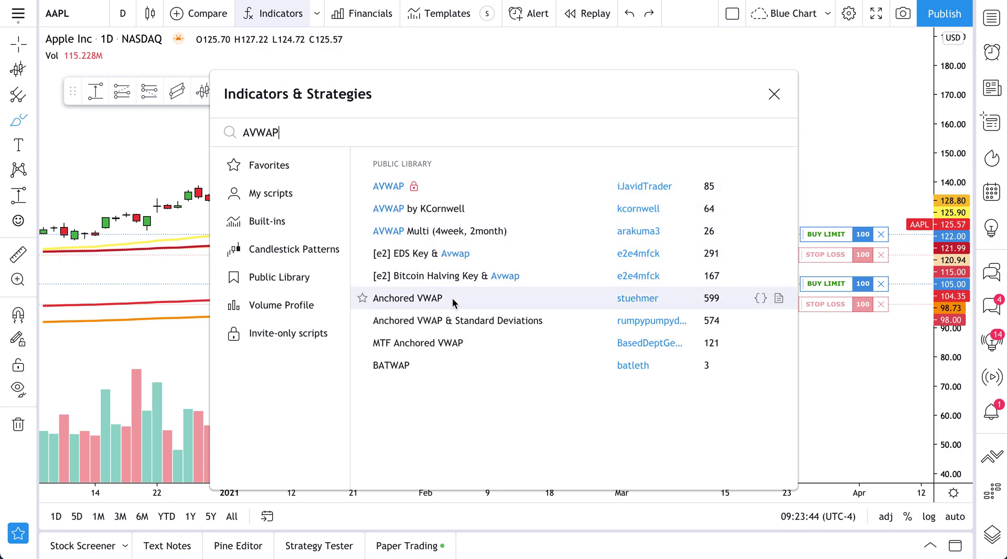
Search the indicator library for Volume and browse the built-in and public library scripts.
{"action": "double_click", "coordinate": [281, 137]}
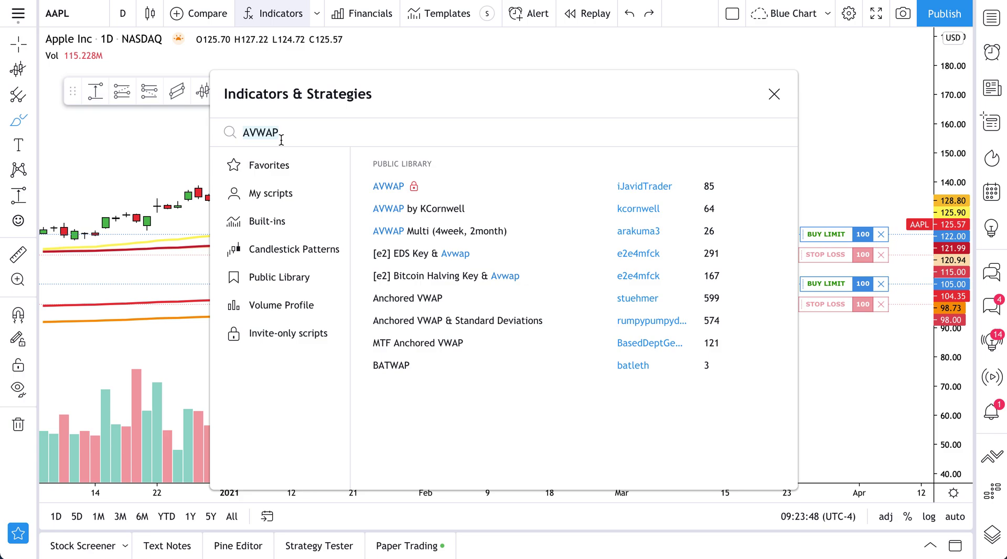
{"action": "type", "text": "Volume"}
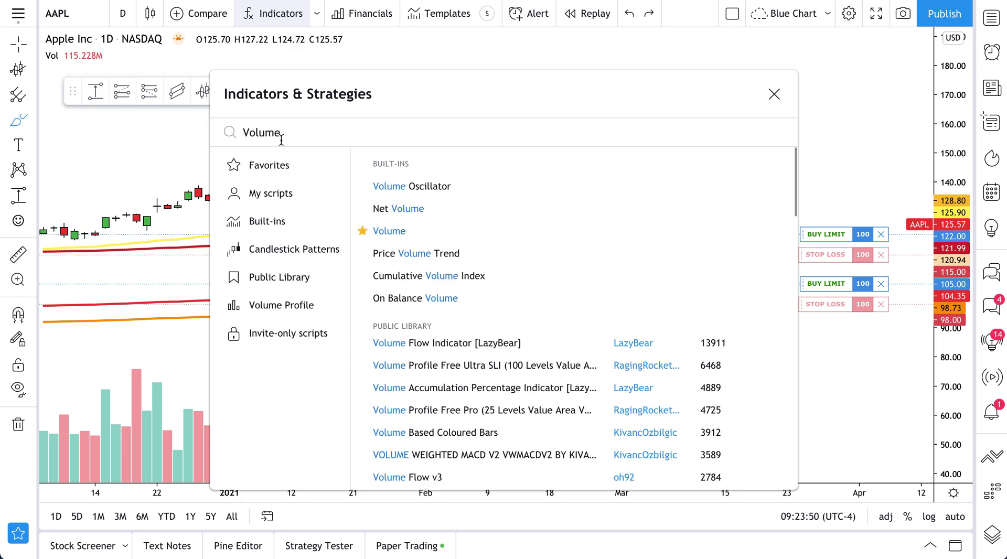
{"action": "scroll", "coordinate": [446, 341], "scroll_direction": "down", "scroll_amount": 8}
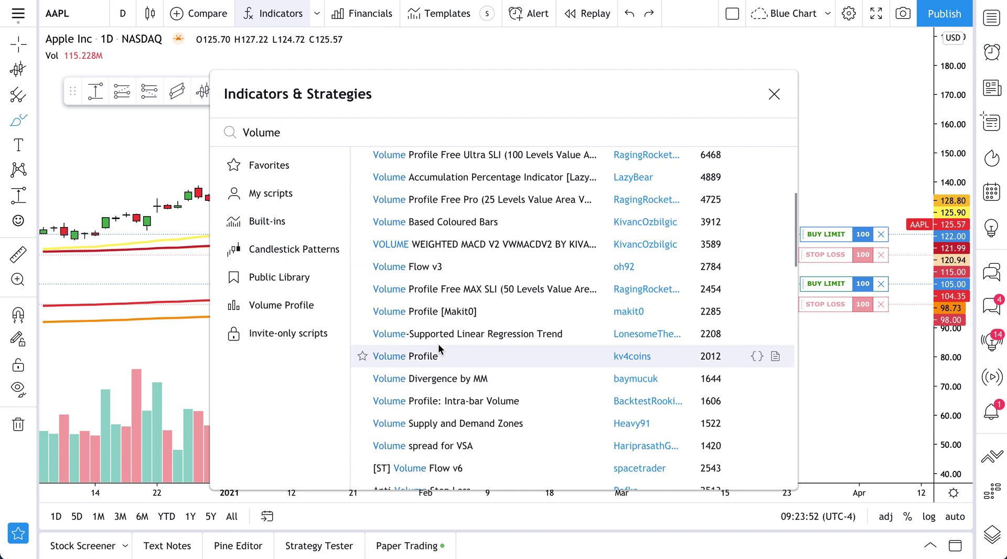
{"action": "scroll", "coordinate": [472, 341], "scroll_direction": "down", "scroll_amount": 5}
{"action": "scroll", "coordinate": [478, 367], "scroll_direction": "up", "scroll_amount": 13}
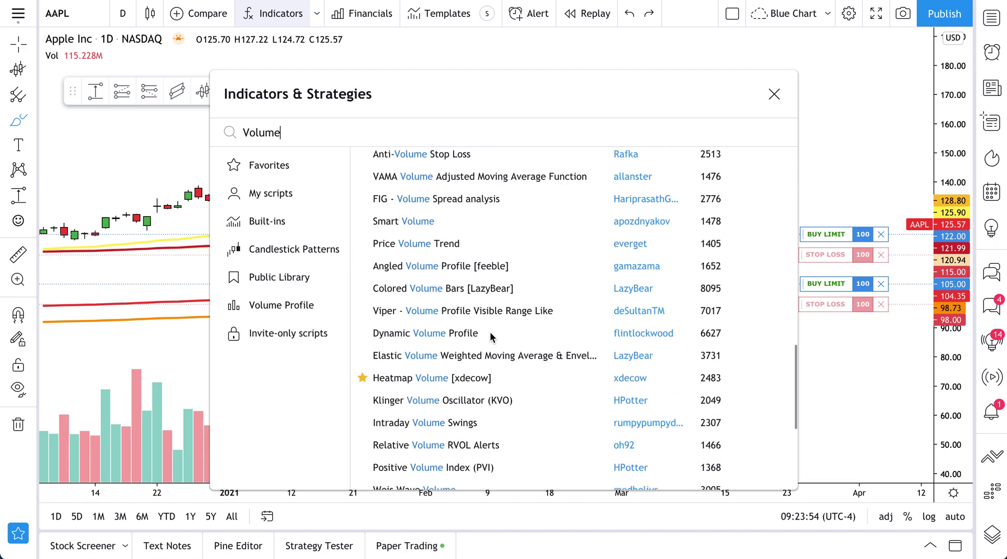